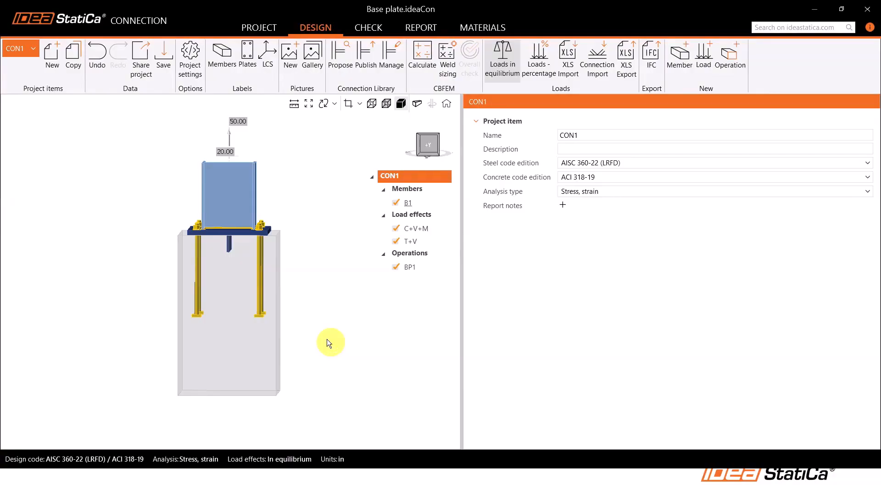
# Inspect the column member B1's properties and view the base plate connection from several angles
pyautogui.moveTo(324, 260); pyautogui.dragTo(285, 235, button='right')
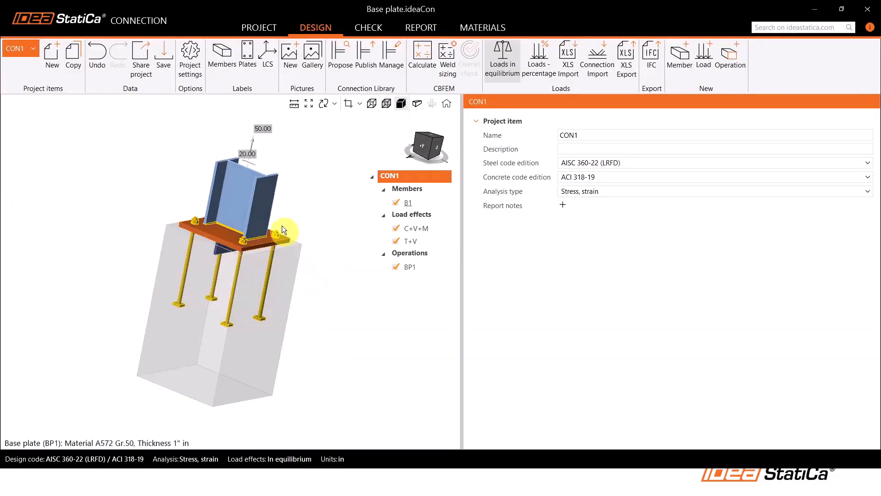
pyautogui.click(242, 200)
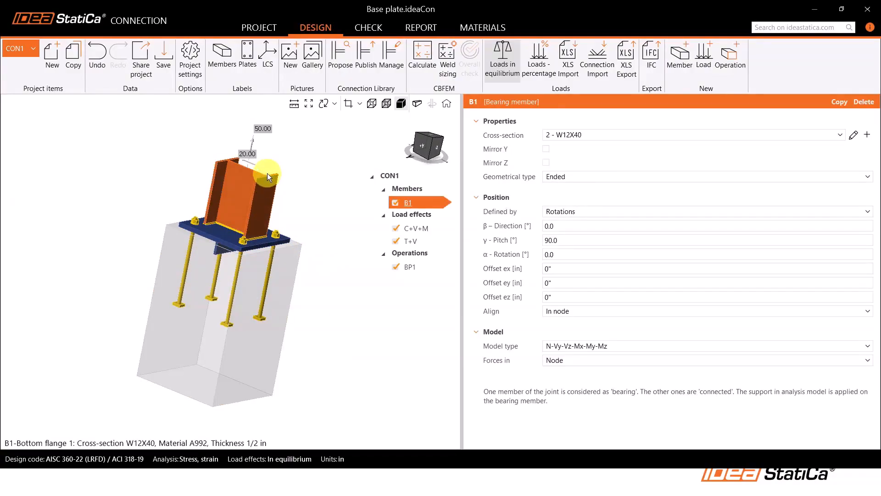
pyautogui.moveTo(281, 157); pyautogui.dragTo(267, 157, button='right')
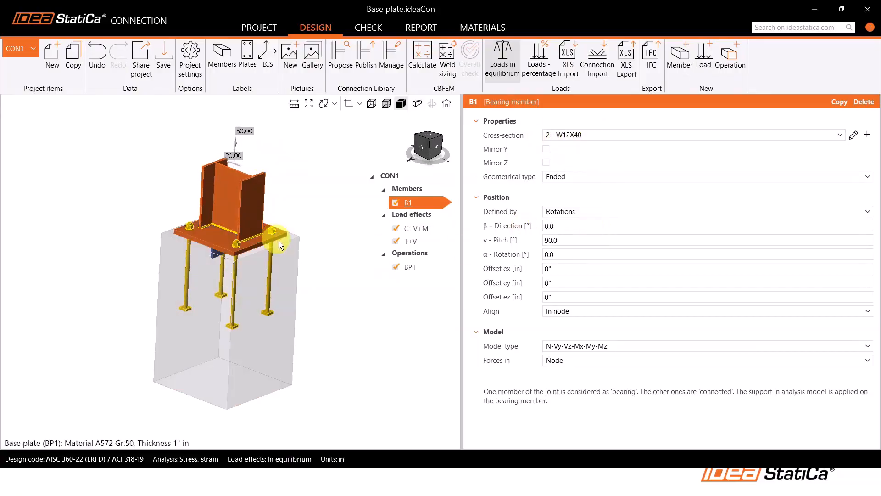
pyautogui.moveTo(293, 246); pyautogui.dragTo(337, 254, button='middle')
pyautogui.moveTo(278, 215); pyautogui.dragTo(280, 236, button='right')
pyautogui.moveTo(275, 237); pyautogui.dragTo(255, 239, button='middle')
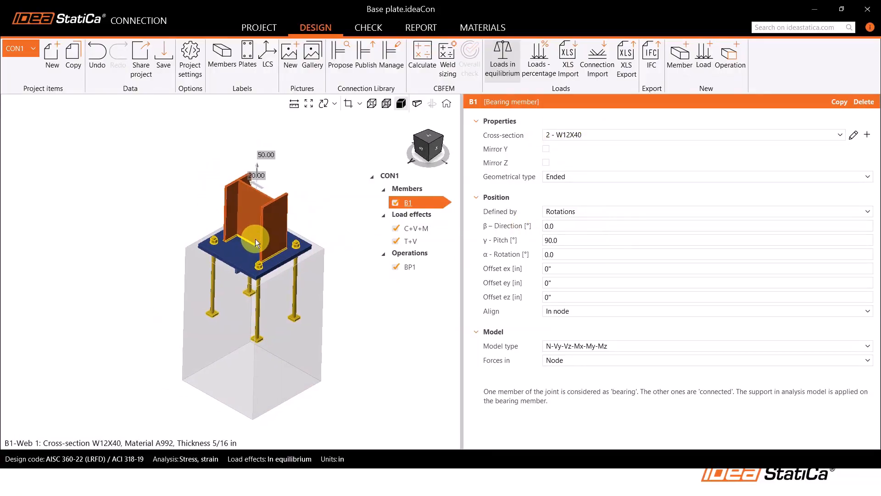
# Review the base plate operation BP1's plate, offset, anchor, weld and foundation block settings
pyautogui.click(418, 267)
pyautogui.scroll(5, 551, 241)
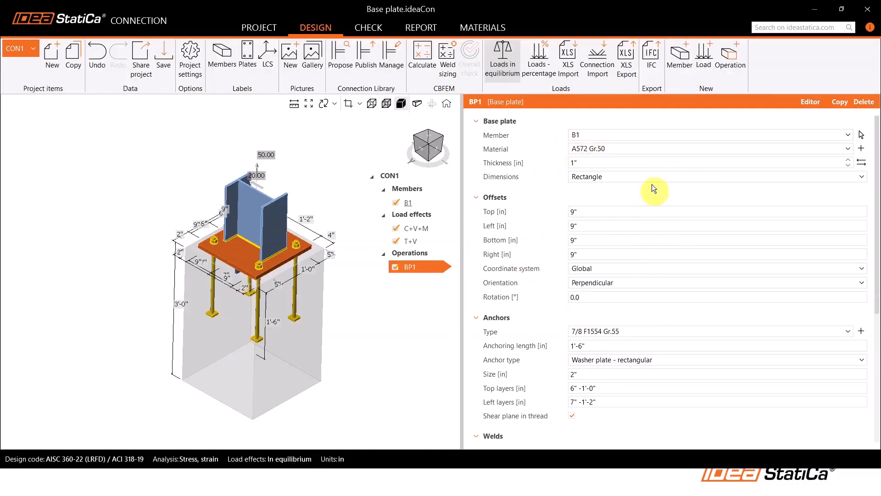
pyautogui.scroll(-4, 563, 239)
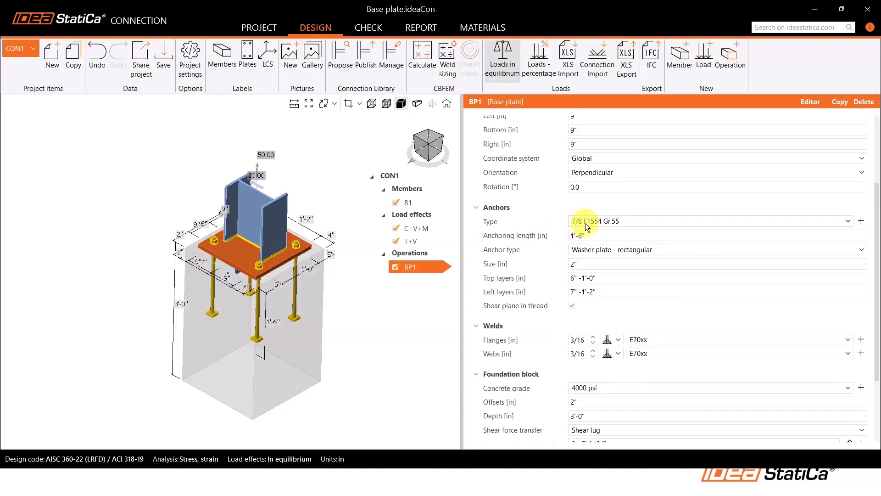
pyautogui.scroll(-1, 547, 223)
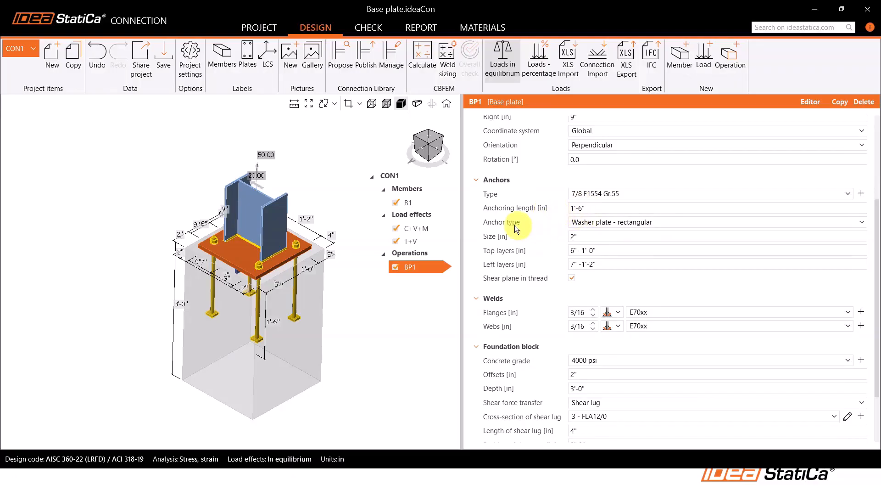
pyautogui.scroll(4, 268, 336)
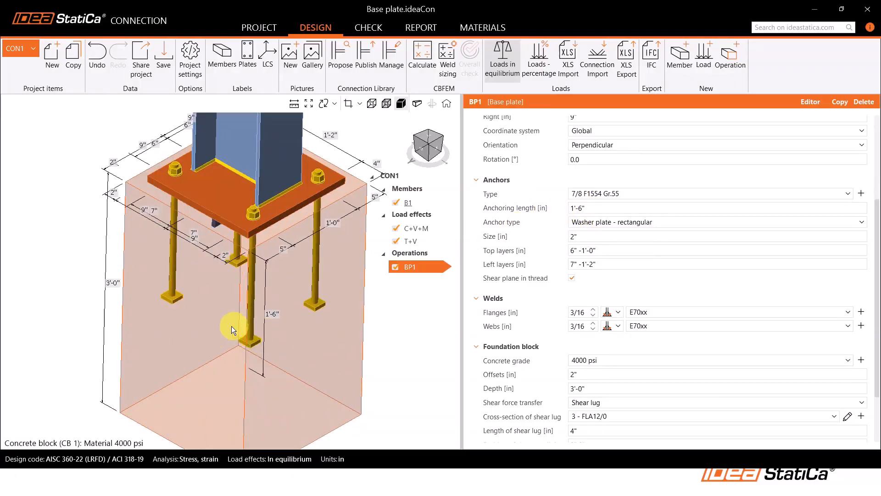
pyautogui.scroll(-3, 247, 308)
pyautogui.scroll(-3, 528, 312)
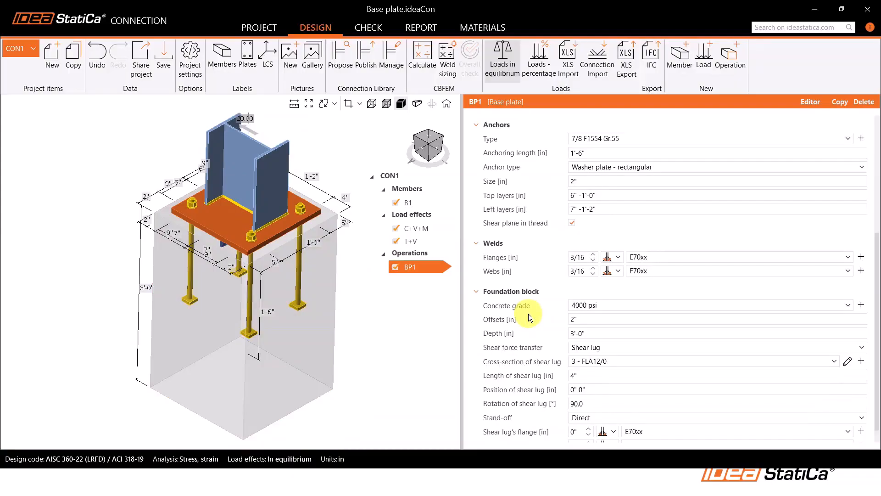
# Set both the flange and web welds of base plate BP1 to 1/4 in
pyautogui.click(582, 252)
pyautogui.write('1/4')
pyautogui.click(577, 240)
pyautogui.write('1/4')
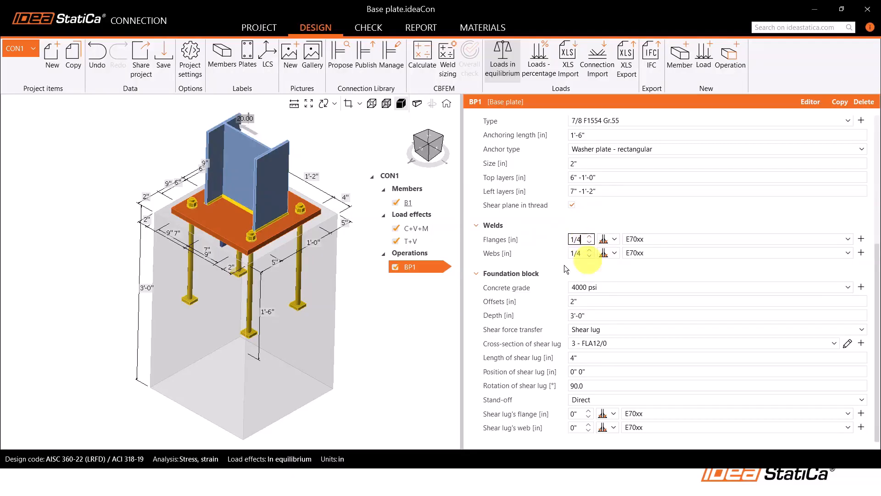
pyautogui.press('Return')
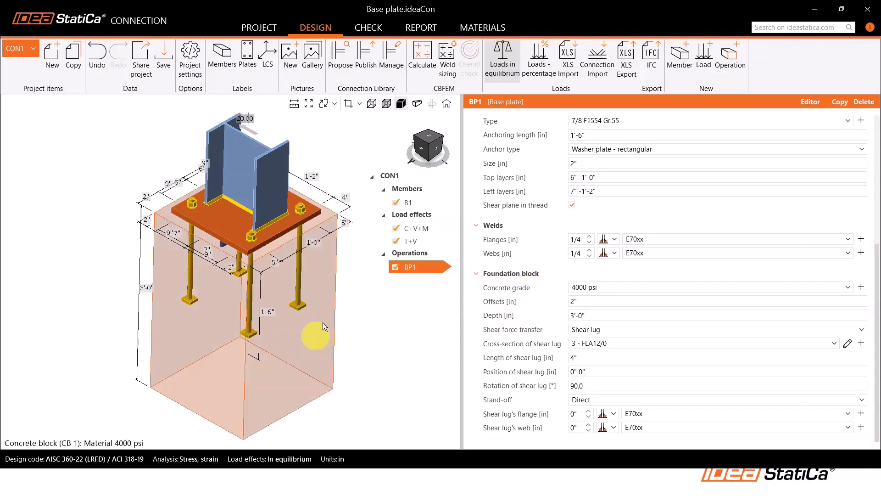
# Examine the shear lug beneath the base plate and the anchors from a low viewing angle
pyautogui.moveTo(285, 341); pyautogui.dragTo(292, 340, button='middle')
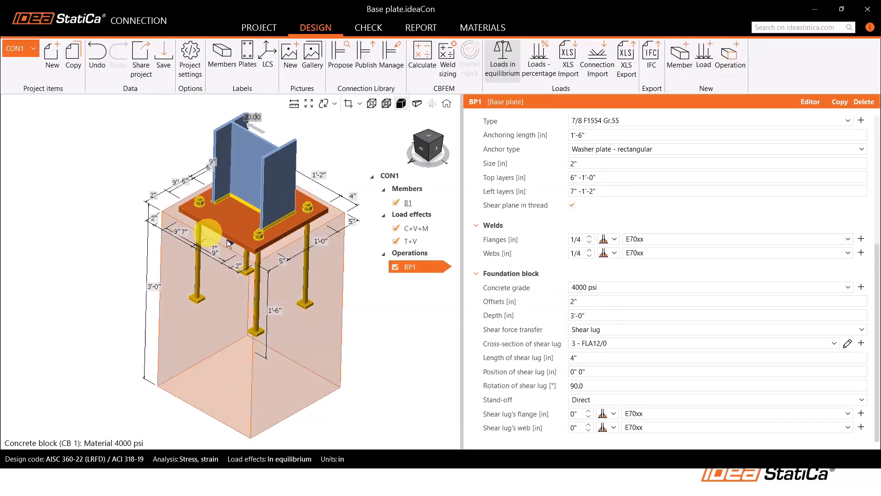
pyautogui.moveTo(506, 303)
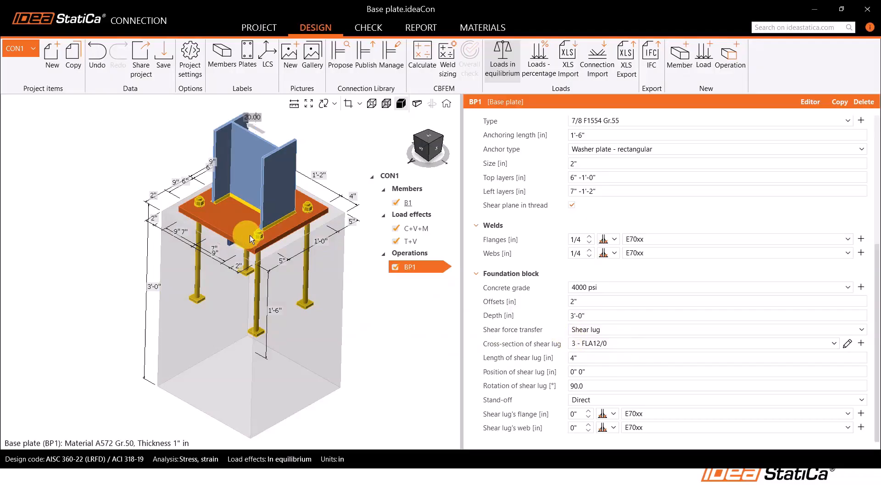
pyautogui.moveTo(249, 235); pyautogui.dragTo(255, 187, button='right')
pyautogui.scroll(6, 225, 259)
pyautogui.moveTo(237, 268)
pyautogui.mouseDown(button='right')
pyautogui.moveTo(280, 283)
pyautogui.moveTo(256, 281)
pyautogui.moveTo(252, 263)
pyautogui.mouseUp(button='right')
pyautogui.scroll(-5, 253, 264)
pyautogui.moveTo(262, 262); pyautogui.dragTo(263, 240, button='middle')
pyautogui.scroll(3, 266, 231)
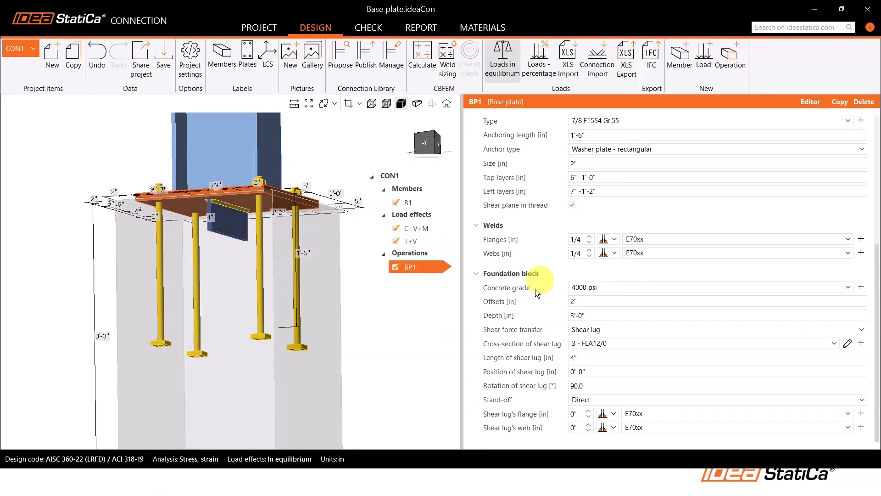
# Review the member forces defined in the C+V+M and T+V load effects
pyautogui.click(419, 229)
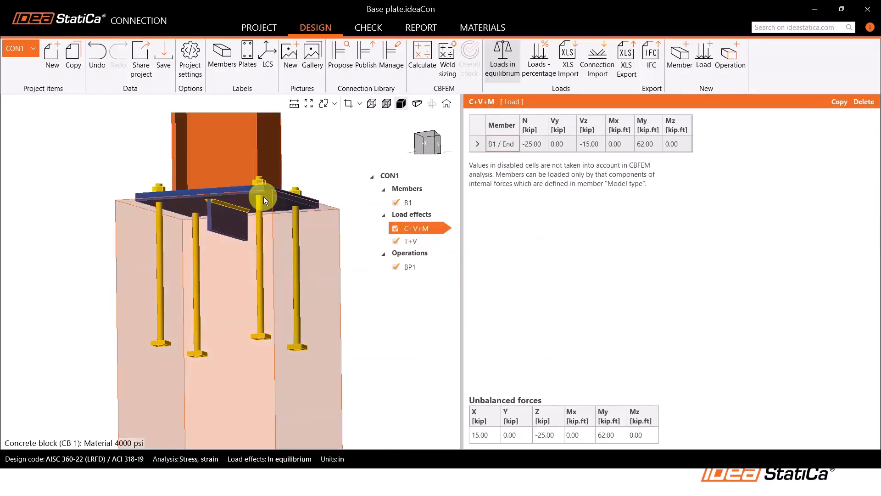
pyautogui.moveTo(262, 197); pyautogui.dragTo(269, 222, button='right')
pyautogui.scroll(-2, 270, 225)
pyautogui.moveTo(272, 248); pyautogui.dragTo(275, 293, button='middle')
pyautogui.moveTo(225, 219); pyautogui.dragTo(225, 242, button='middle')
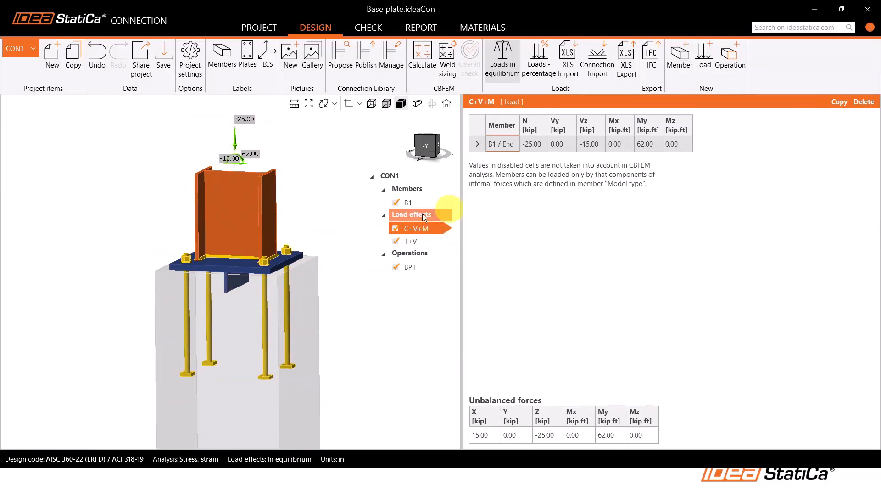
pyautogui.click(414, 241)
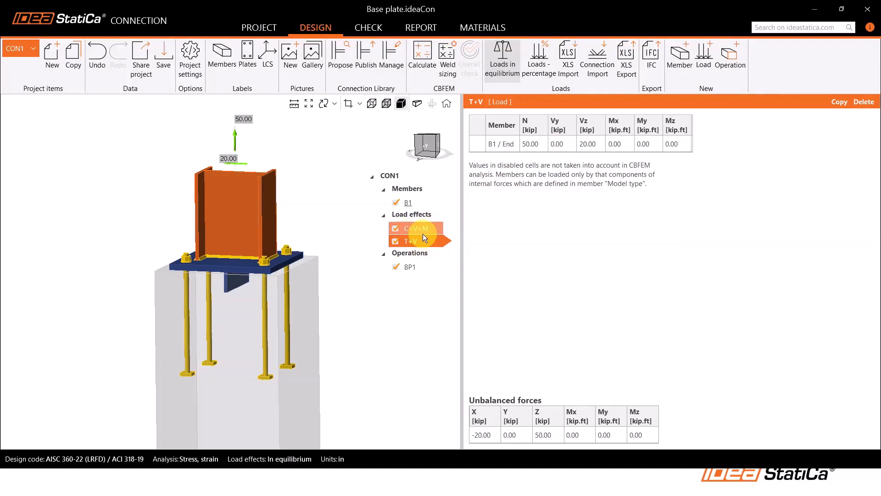
# Calculate the connection and display its equivalent stress on the deformed shape with the mesh in the check results
pyautogui.click(409, 78)
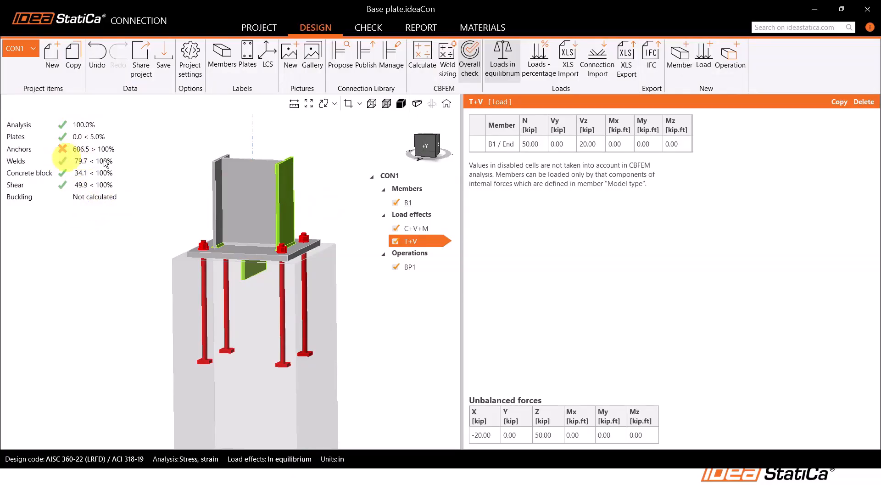
pyautogui.click(368, 28)
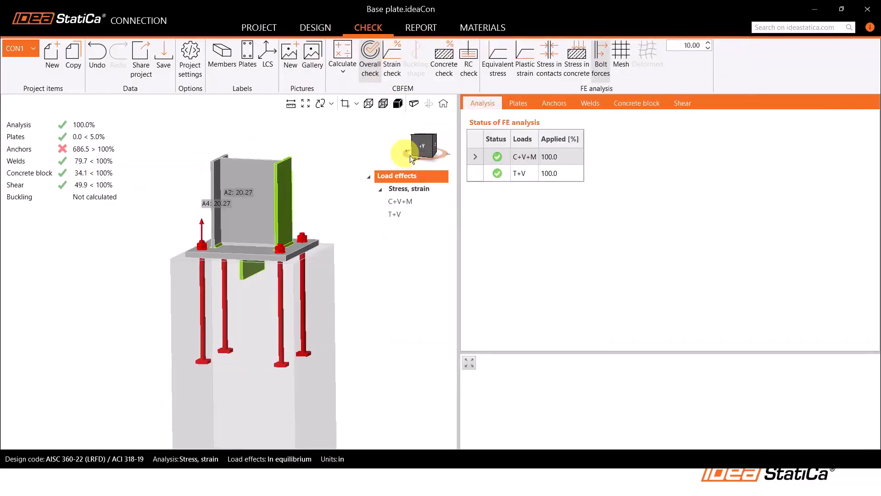
pyautogui.click(506, 75)
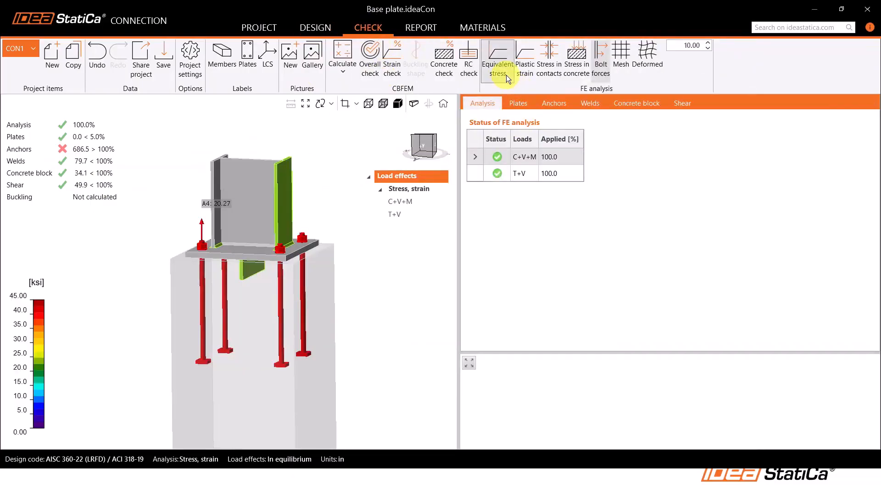
pyautogui.click(640, 71)
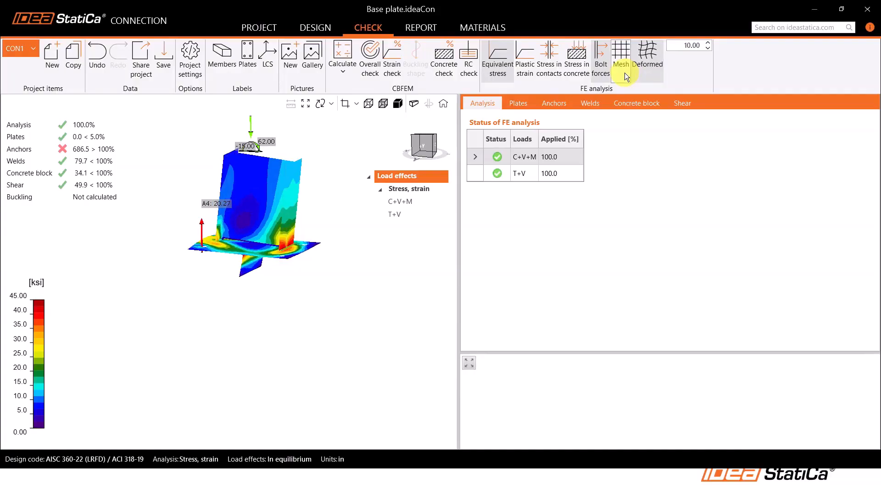
pyautogui.click(624, 72)
# Examine the deformed stress results and anchor forces for load effect C+V+M from the side and in 3D
pyautogui.moveTo(287, 223); pyautogui.dragTo(301, 220, button='right')
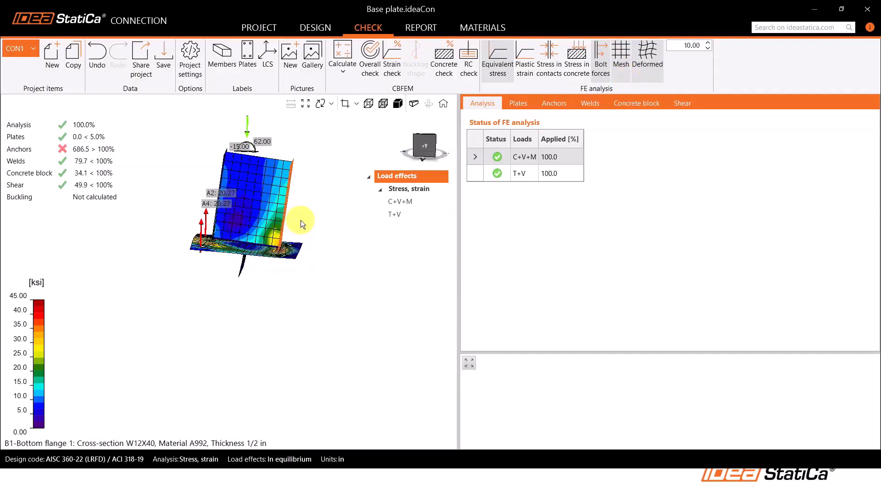
pyautogui.click(429, 144)
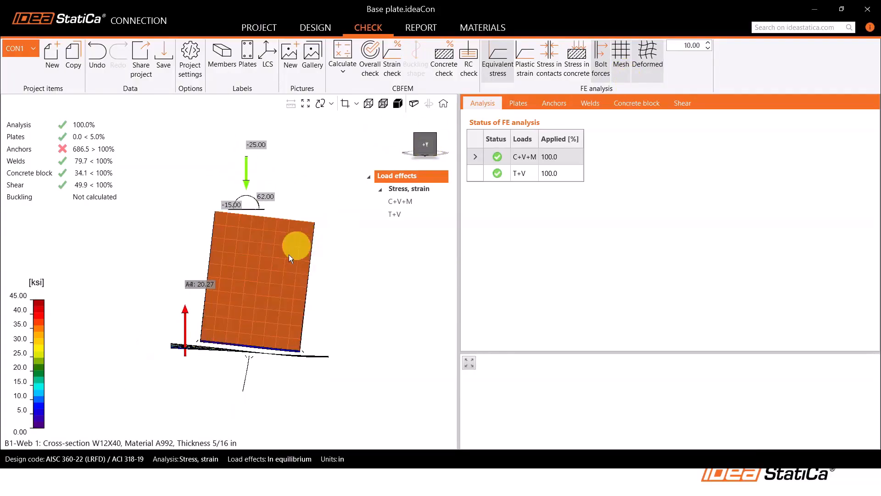
pyautogui.click(410, 201)
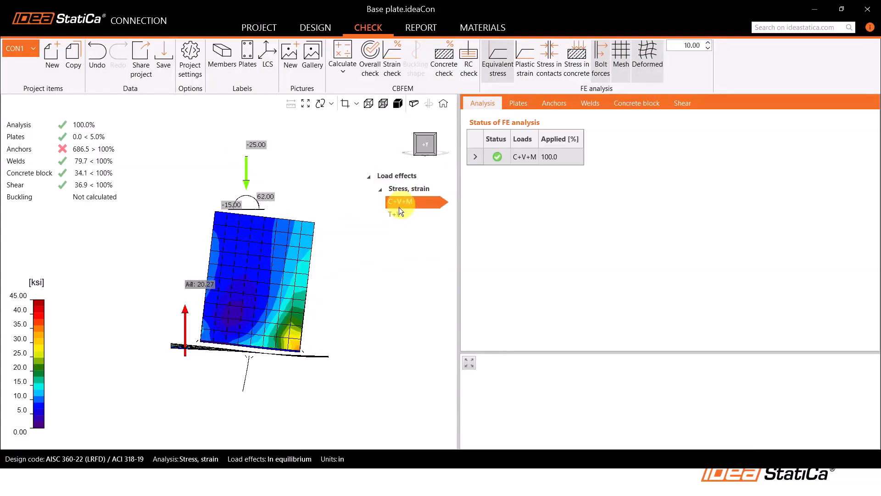
pyautogui.moveTo(256, 299); pyautogui.dragTo(232, 356, button='right')
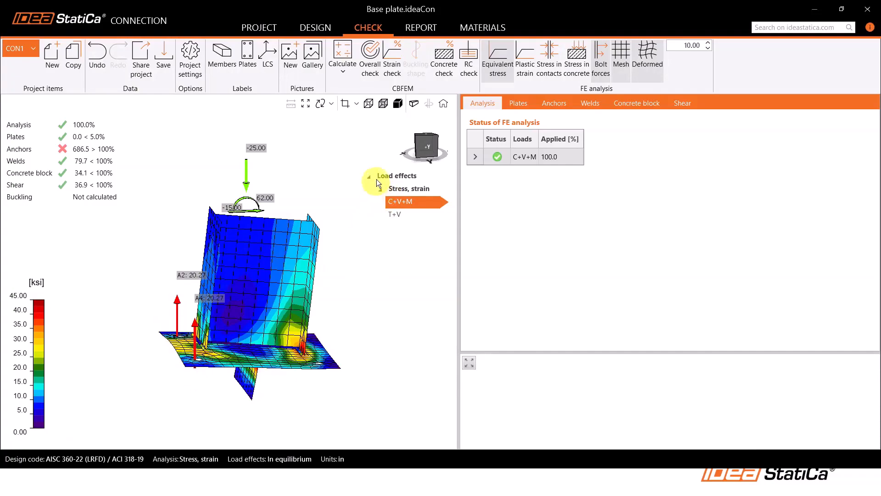
pyautogui.click(430, 147)
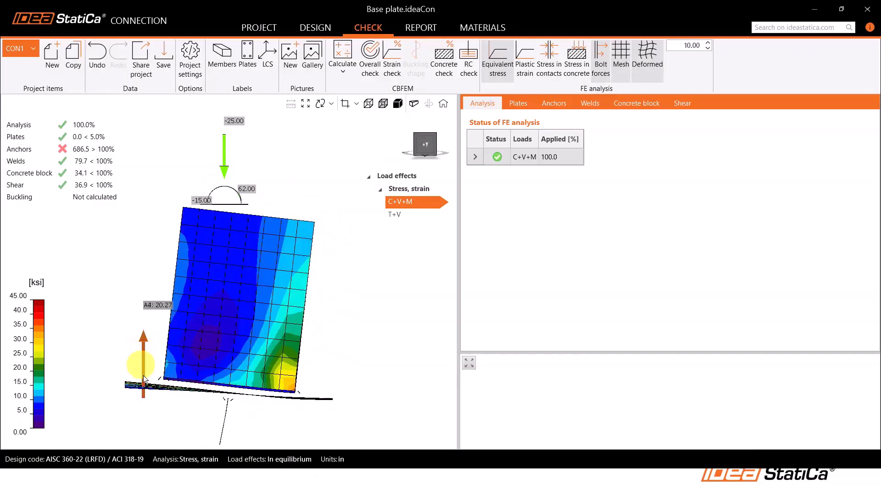
pyautogui.moveTo(147, 365); pyautogui.dragTo(191, 353, button='right')
pyautogui.scroll(-2, 197, 251)
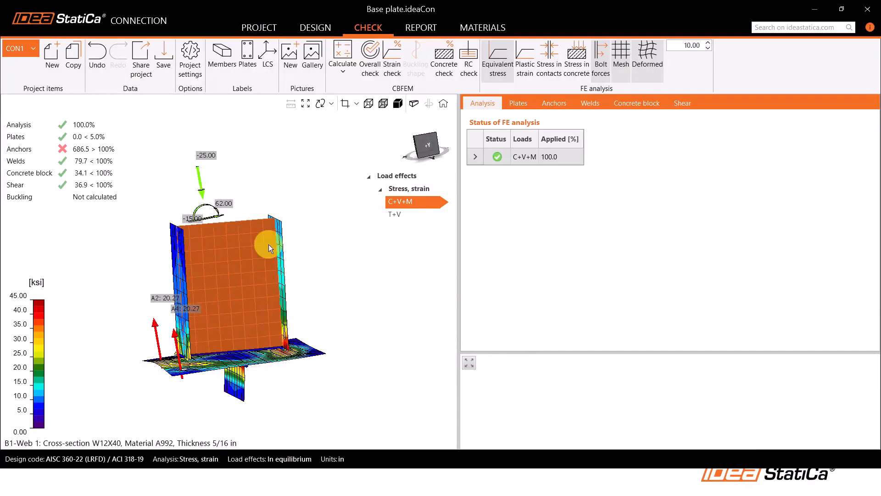
# Examine the deformed stress results and anchor forces for load effect T+V
pyautogui.click(398, 219)
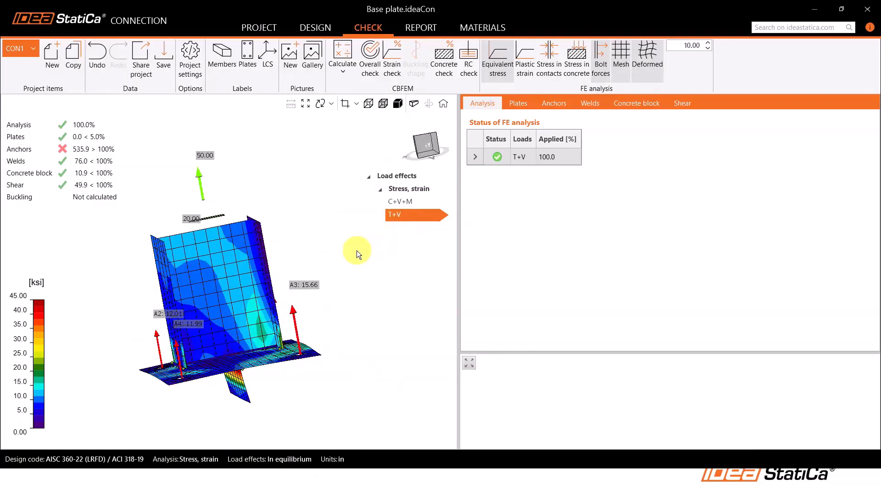
pyautogui.click(427, 152)
pyautogui.moveTo(303, 298); pyautogui.dragTo(313, 275, button='middle')
pyautogui.moveTo(342, 283); pyautogui.dragTo(300, 280, button='right')
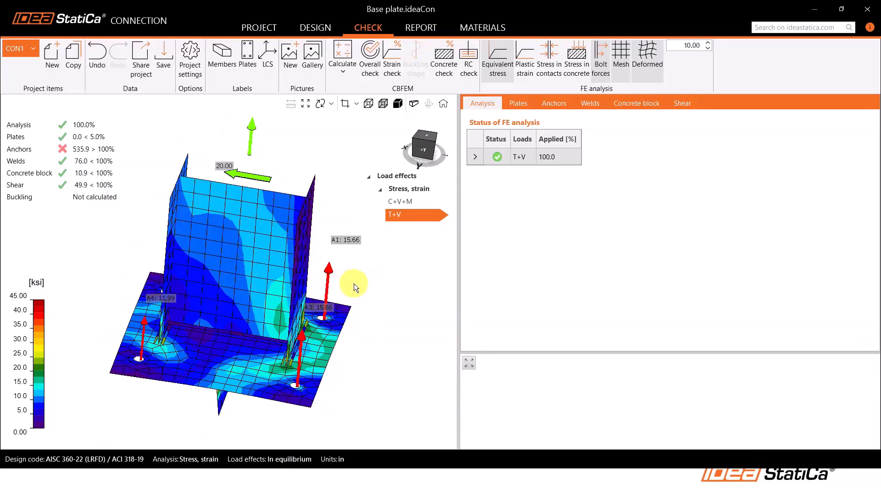
# Show the anchor check table for the extreme load effect and widen its Loads column
pyautogui.click(556, 104)
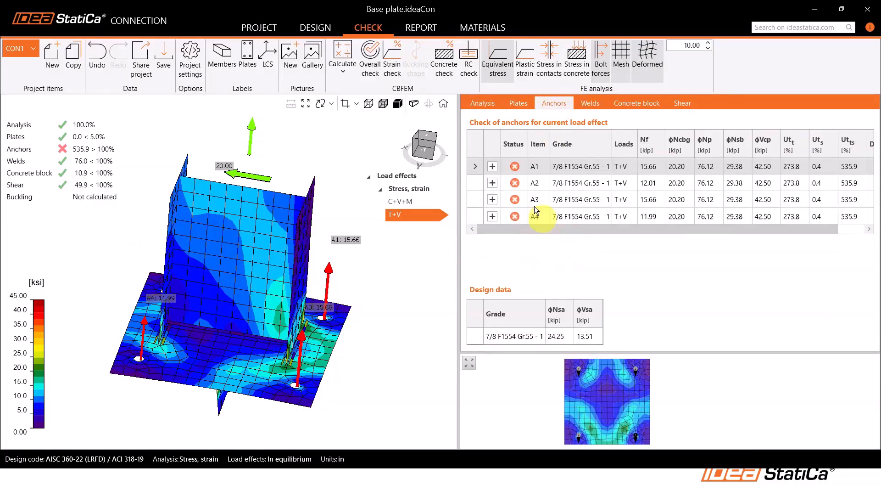
pyautogui.click(418, 187)
pyautogui.click(544, 170)
pyautogui.moveTo(640, 151); pyautogui.dragTo(648, 151)
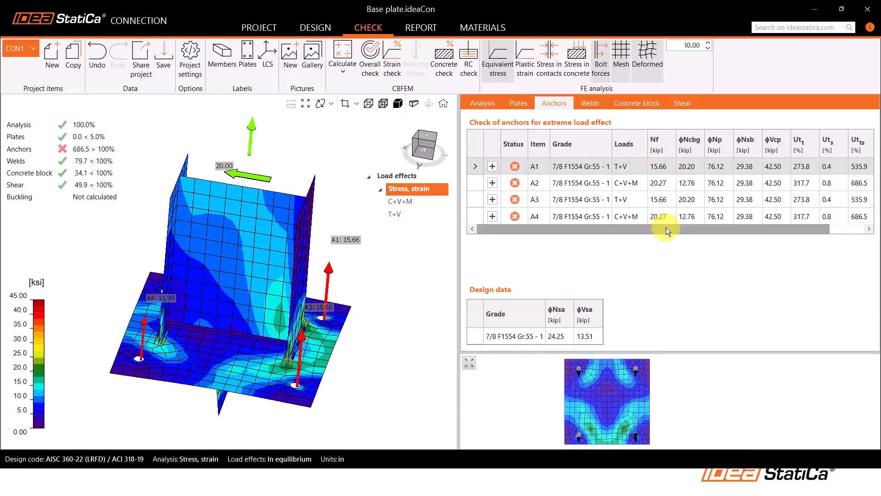
# Open anchor A1's detailed check in a print preview and read its tensile, concrete breakout and pullout resistance calculations
pyautogui.click(493, 166)
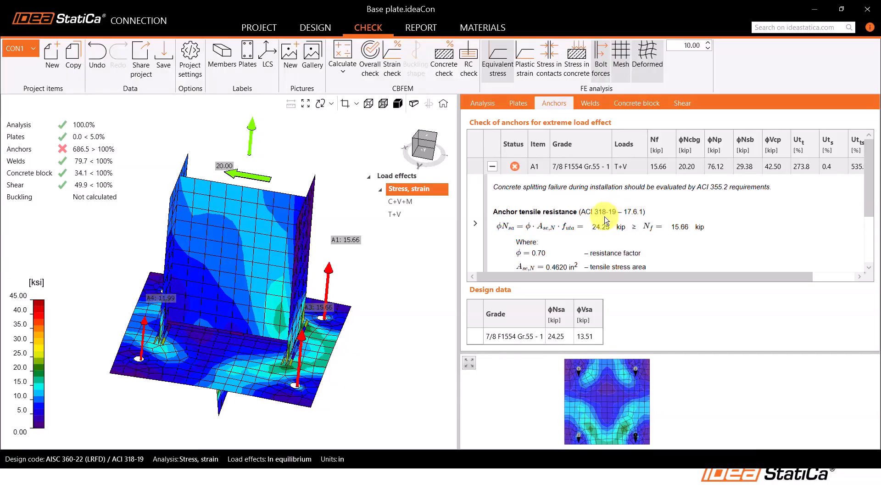
pyautogui.rightClick(731, 205)
pyautogui.click(695, 213)
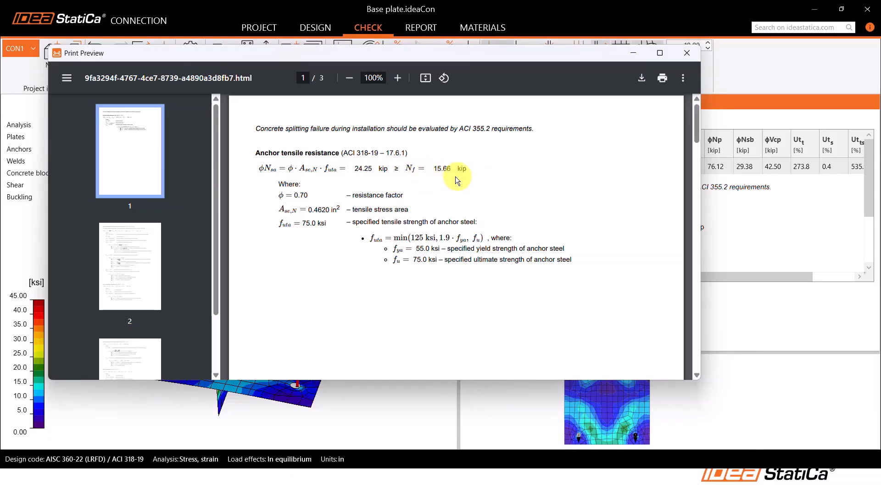
pyautogui.scroll(-10, 427, 226)
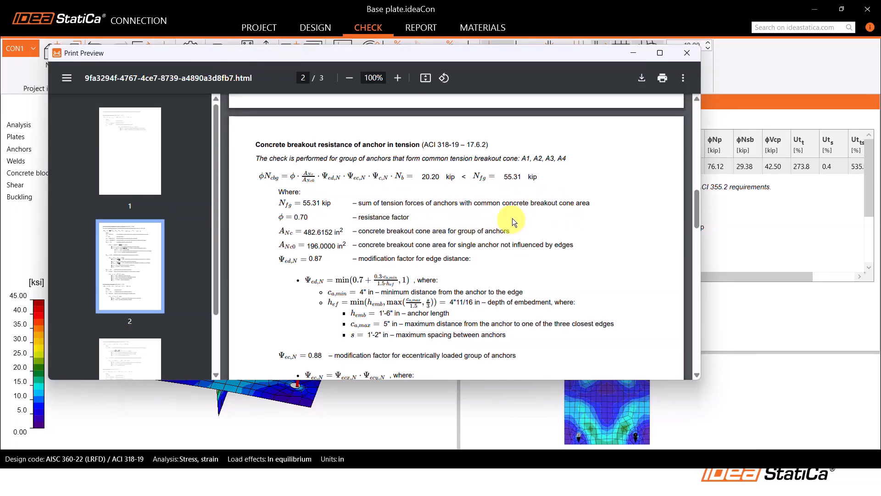
pyautogui.scroll(-10, 511, 220)
pyautogui.scroll(-3, 511, 242)
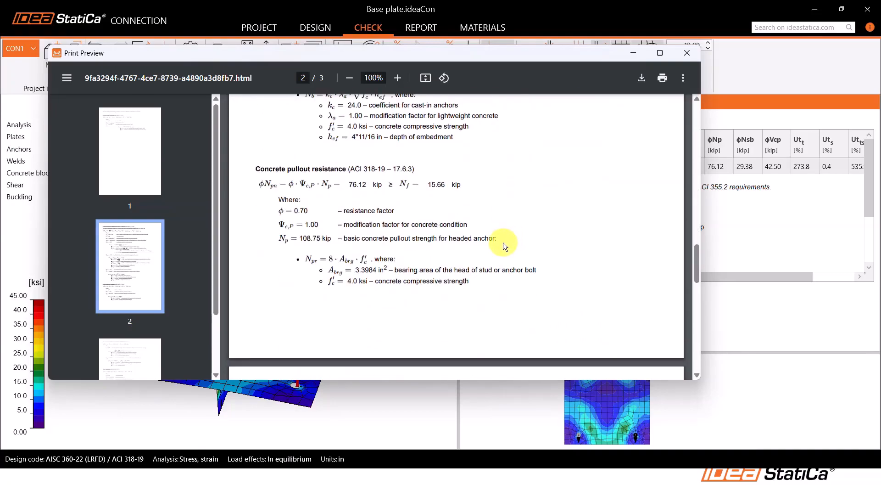
# Read anchor A1's side-face blowout, shear, pryout and interaction calculations, then close the print preview and collapse A1's details
pyautogui.scroll(-9, 503, 243)
pyautogui.scroll(-6, 503, 244)
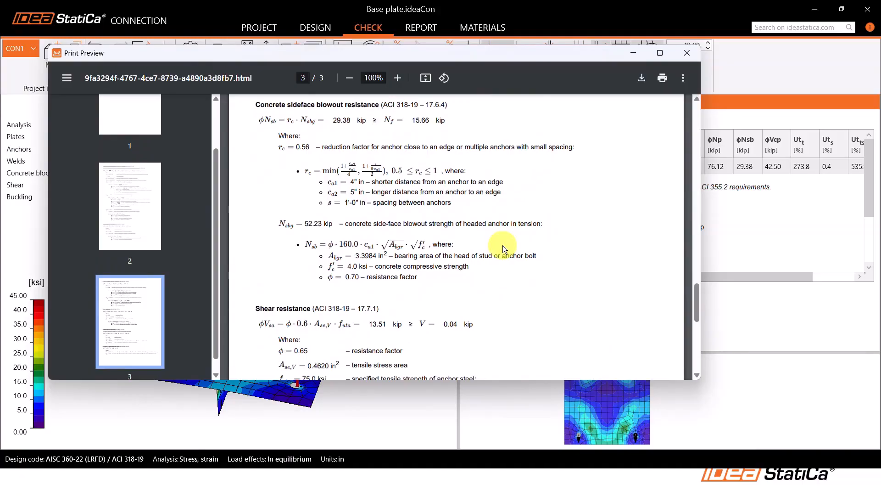
pyautogui.scroll(-15, 502, 245)
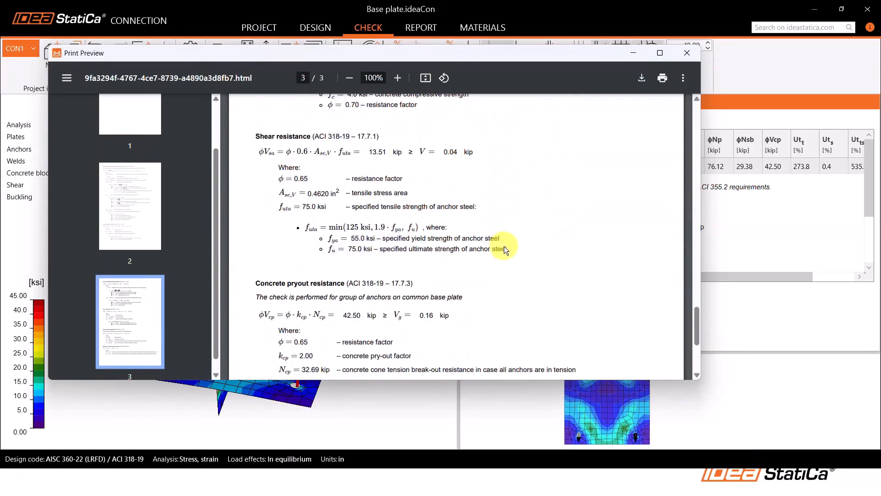
pyautogui.scroll(-1, 504, 247)
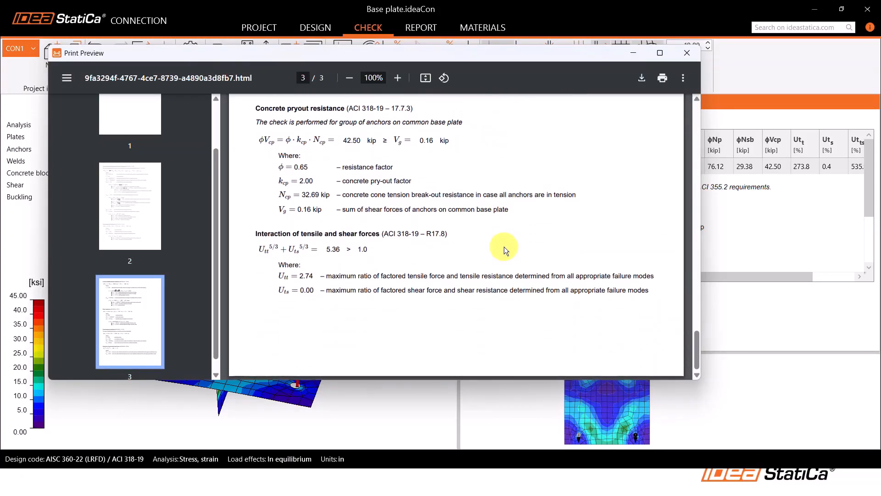
pyautogui.scroll(1, 504, 246)
pyautogui.click(687, 53)
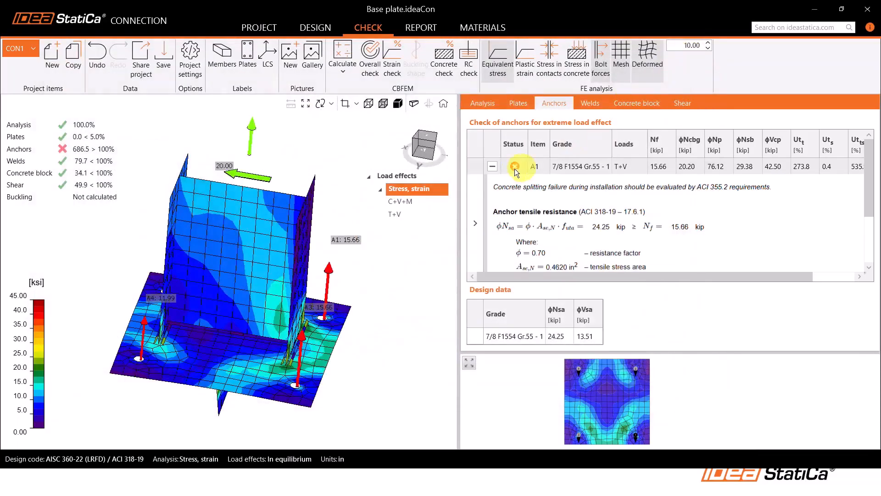
pyautogui.click(492, 166)
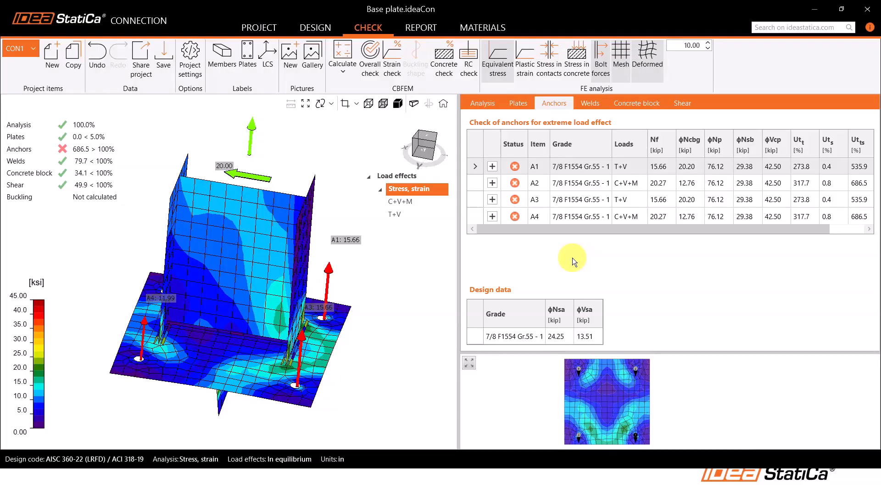
# Show the solid model instead of the stress results and view the whole concrete pedestal with its embedded anchors
pyautogui.moveTo(324, 308); pyautogui.dragTo(334, 293, button='middle')
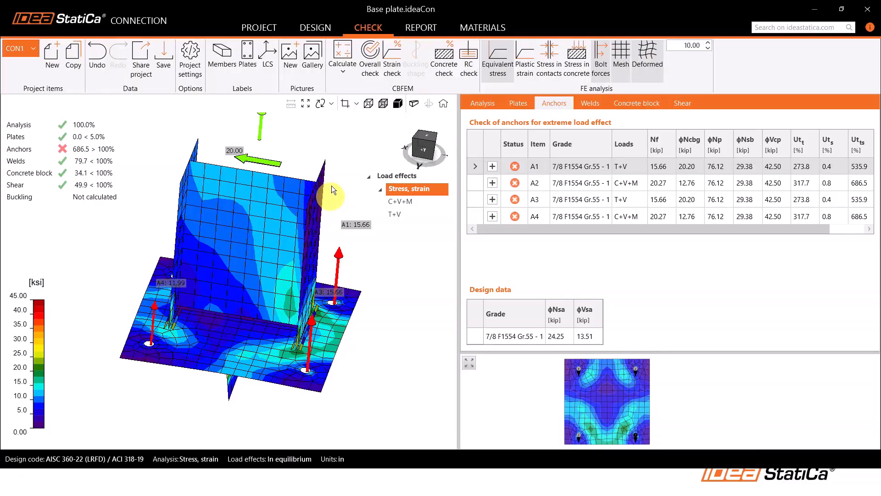
pyautogui.click(398, 103)
pyautogui.scroll(-3, 254, 246)
pyautogui.moveTo(235, 364); pyautogui.dragTo(255, 289, button='middle')
pyautogui.keyDown('ctrl'); pyautogui.moveTo(290, 255); pyautogui.dragTo(283, 284, button='middle'); pyautogui.keyUp('ctrl')
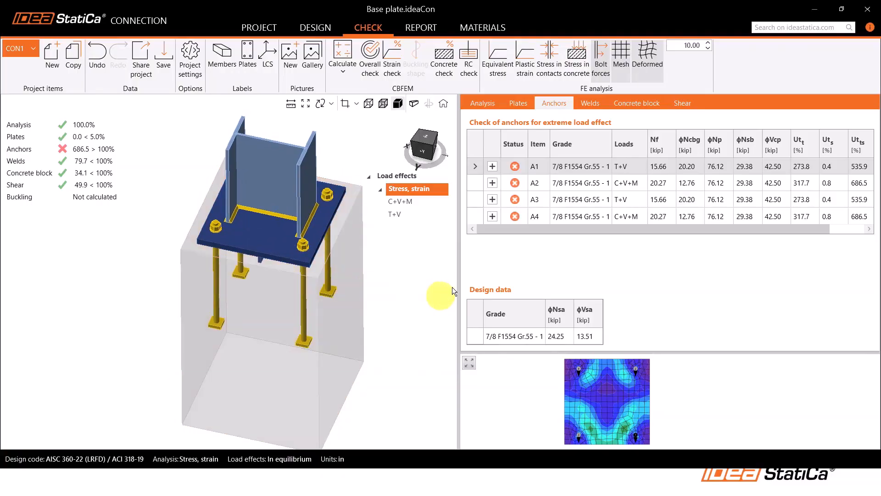
# Export the connection for the reinforced concrete check, saving it as "Concrete pedestal check" in the Live demo folder
pyautogui.click(471, 75)
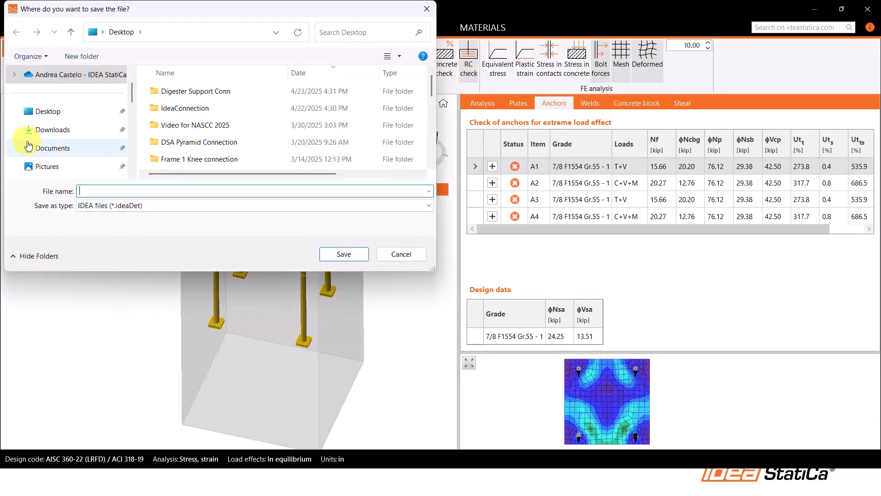
pyautogui.scroll(-2, 30, 156)
pyautogui.click(60, 148)
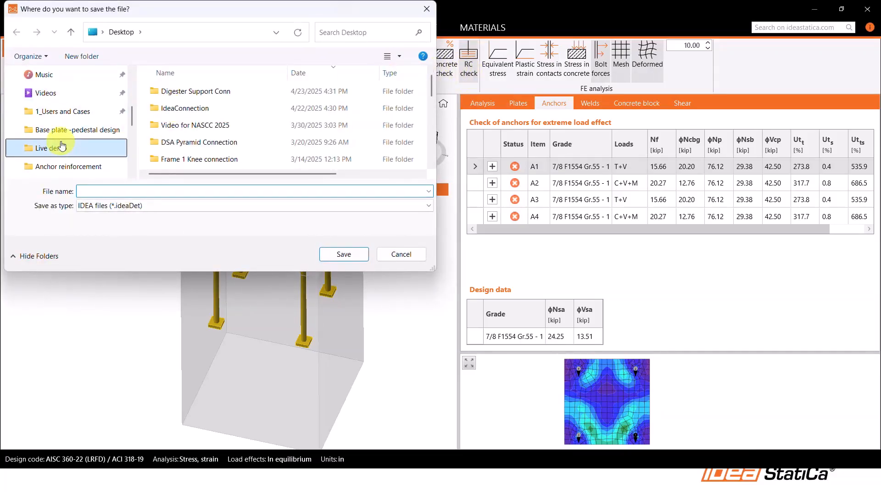
pyautogui.click(160, 186)
pyautogui.write('C')
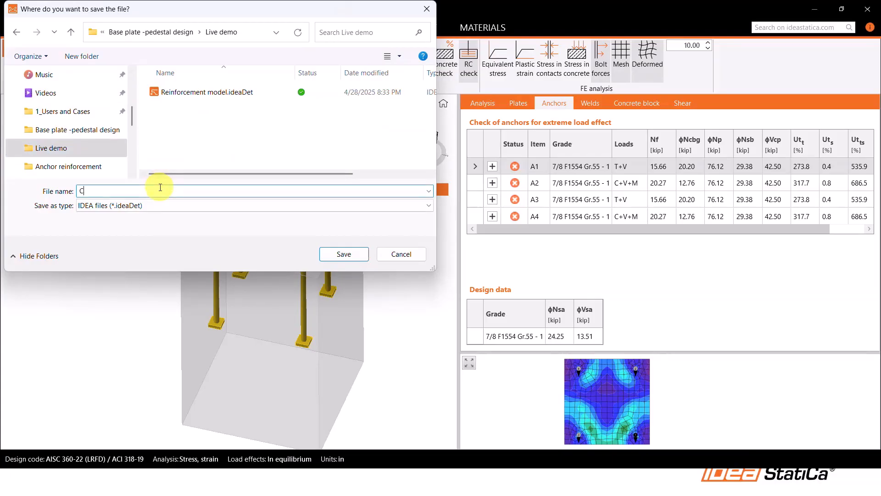
pyautogui.write('oncrete pedestal check')
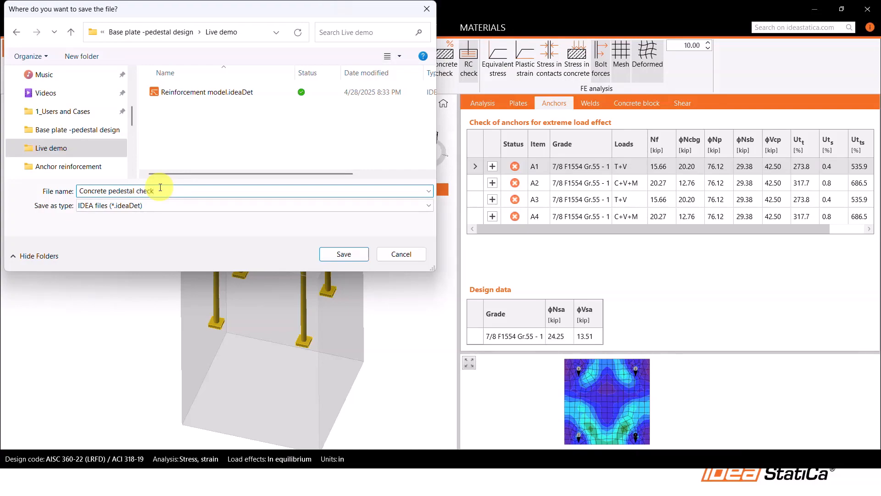
pyautogui.press('Return')
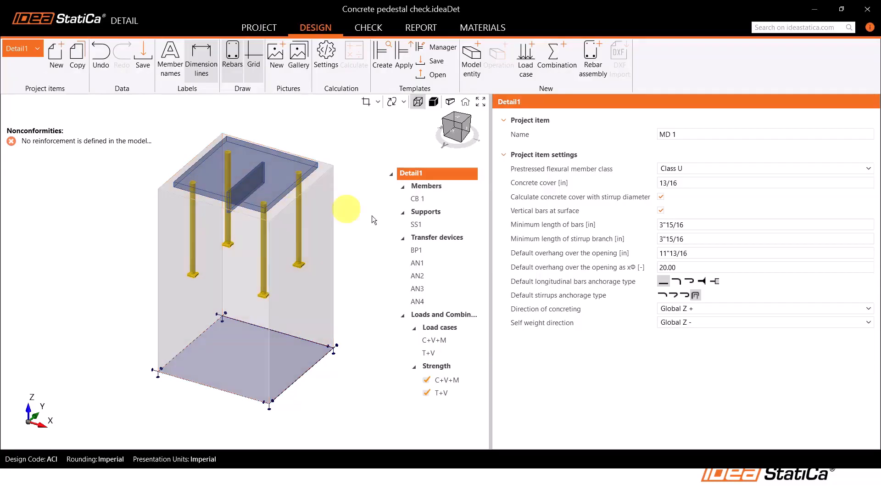
# Review the shape, height, material and position settings of solid block CB 1
pyautogui.click(425, 200)
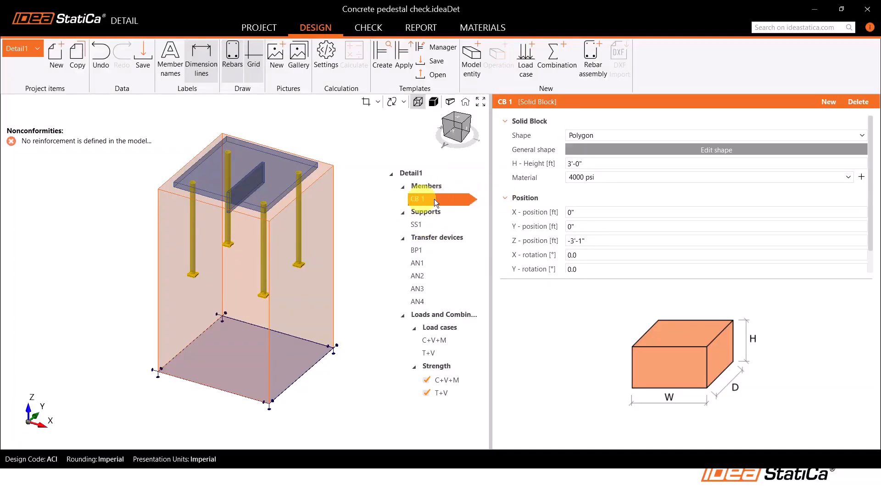
pyautogui.scroll(-1, 569, 188)
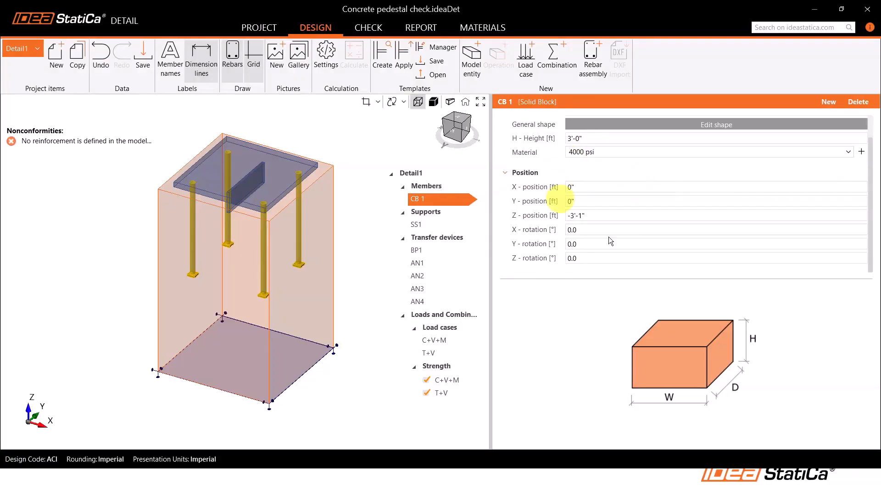
pyautogui.scroll(1, 640, 206)
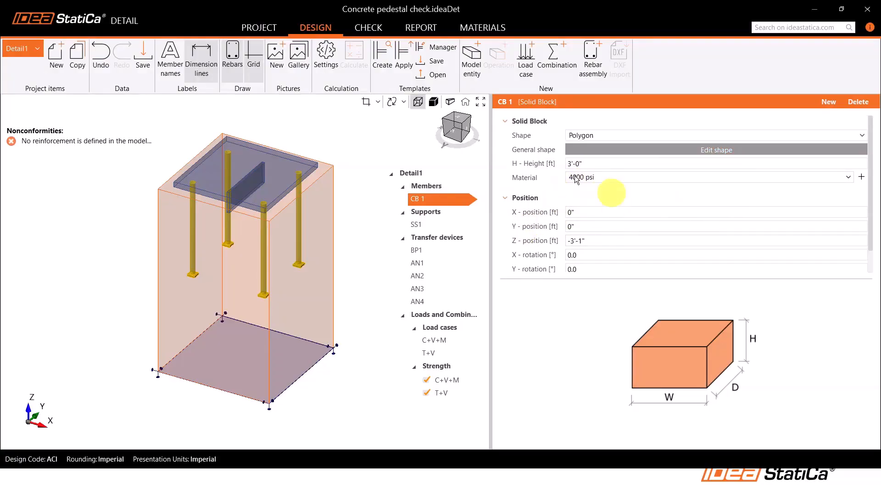
# Toggle the Z-direction support behaviour of surface support SS1 and check its stiffness settings
pyautogui.click(422, 224)
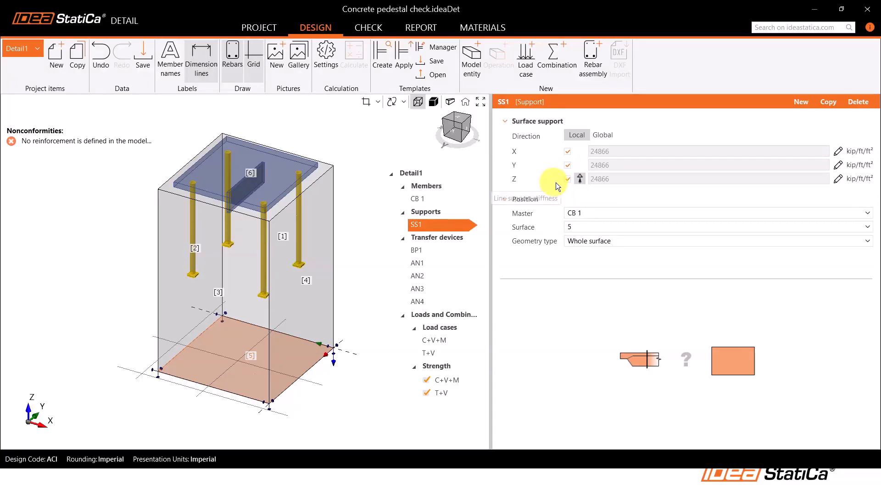
pyautogui.click(579, 179)
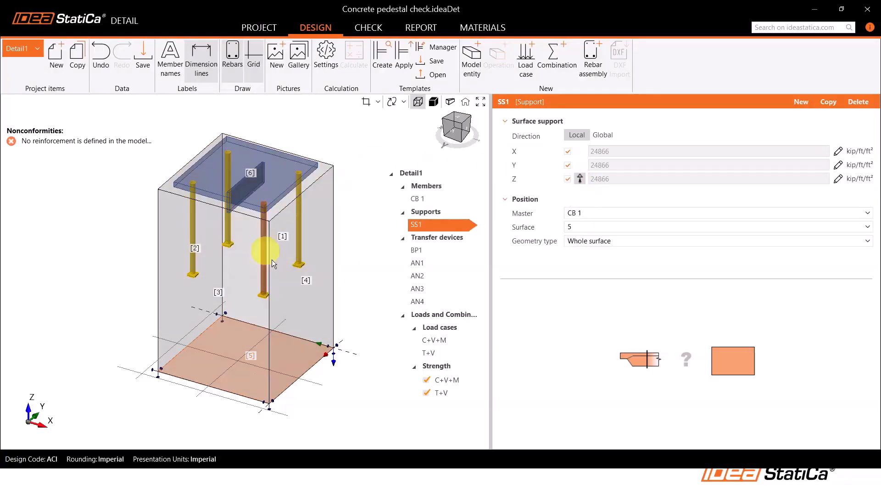
pyautogui.moveTo(246, 315); pyautogui.dragTo(241, 270, button='middle')
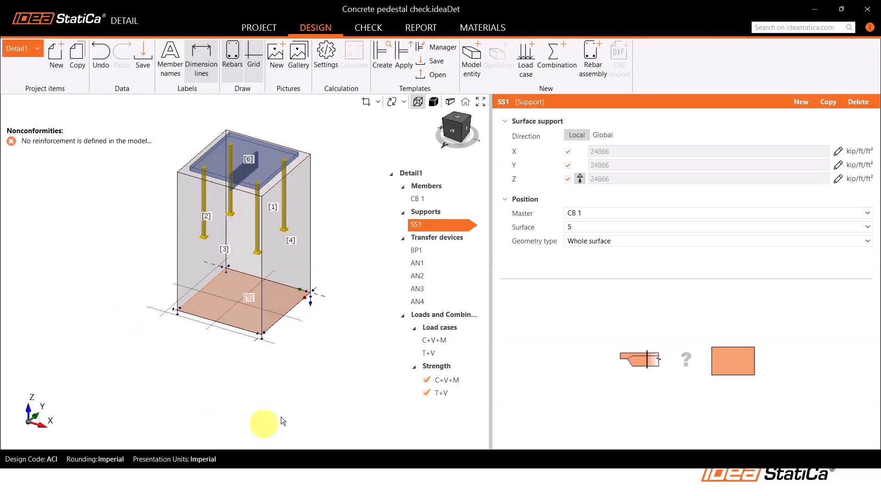
pyautogui.click(580, 177)
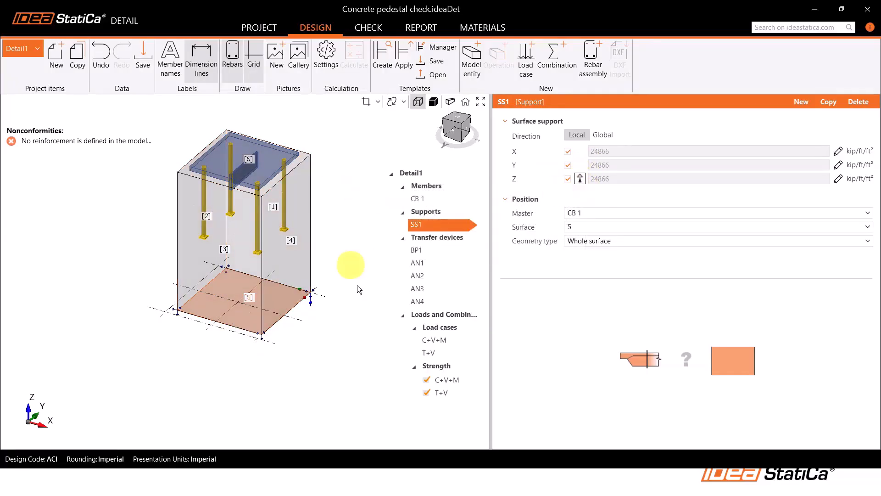
pyautogui.click(838, 179)
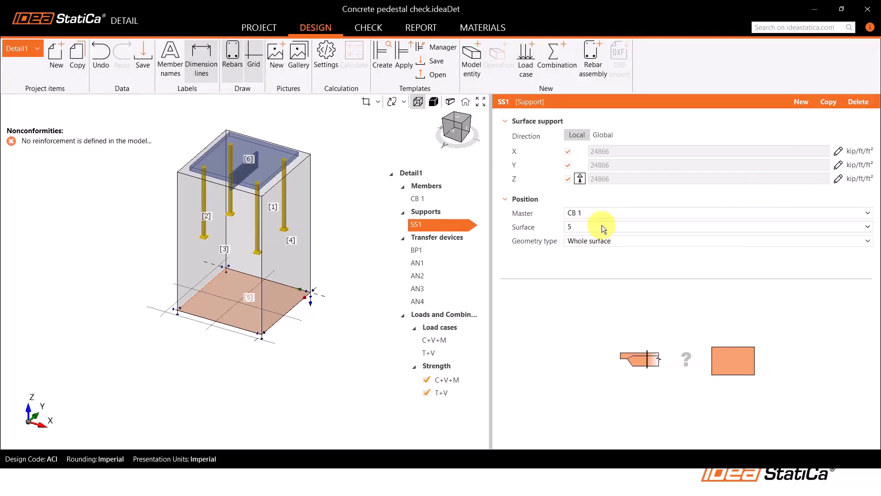
# Review base plate BP1's thickness, material, position and shear lug transfer settings
pyautogui.click(425, 250)
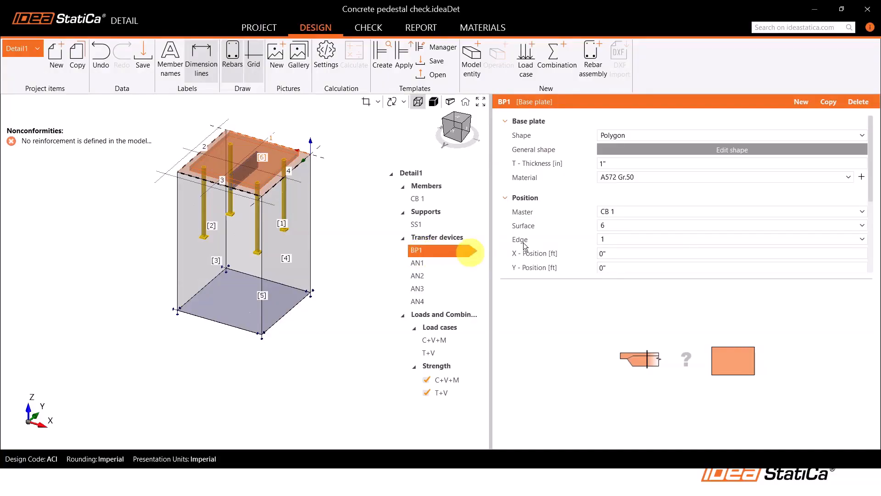
pyautogui.scroll(-1, 583, 218)
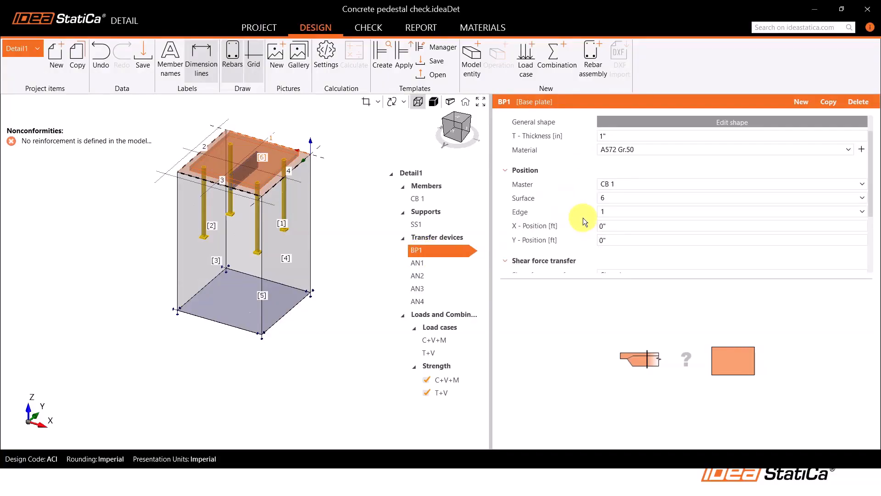
pyautogui.scroll(-1, 583, 218)
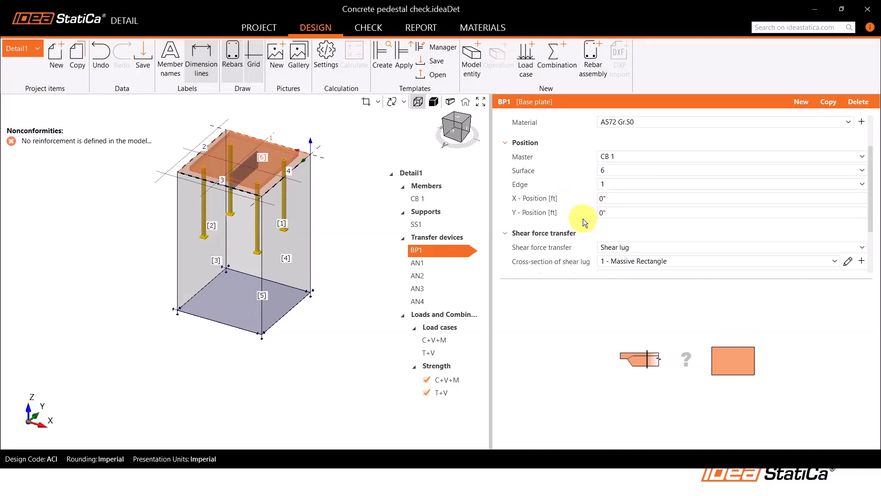
pyautogui.scroll(-2, 578, 207)
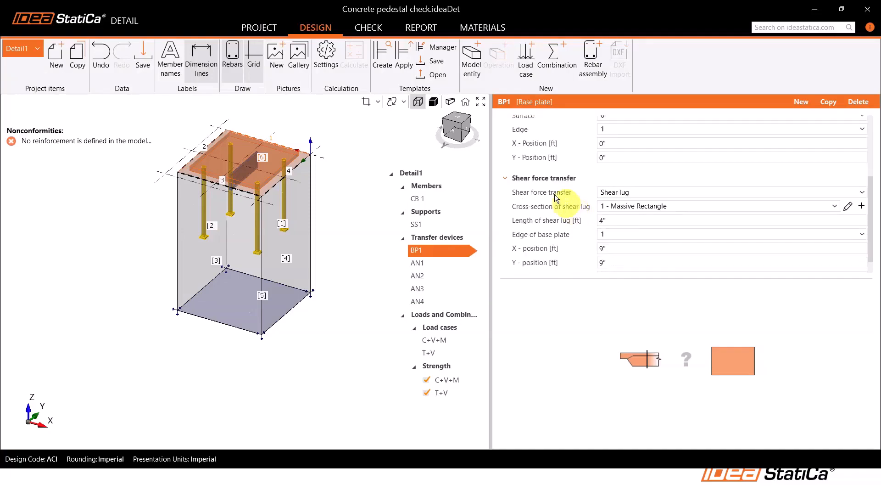
pyautogui.scroll(-1, 554, 196)
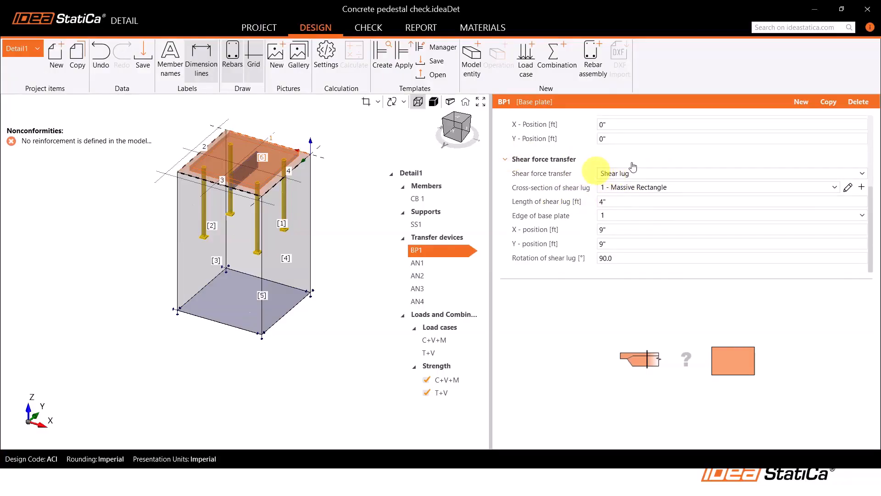
# Review anchor AN1's type options, anchorage type, base plate force transfer, geometry and position
pyautogui.click(420, 265)
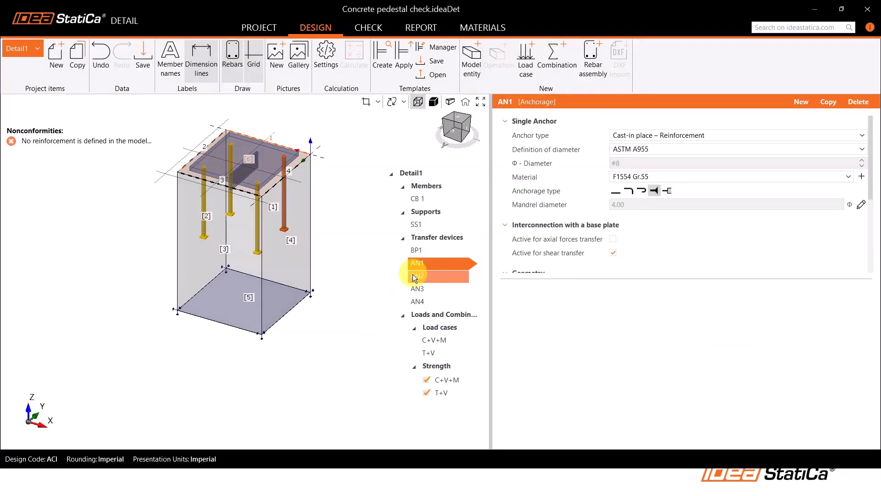
pyautogui.click(633, 136)
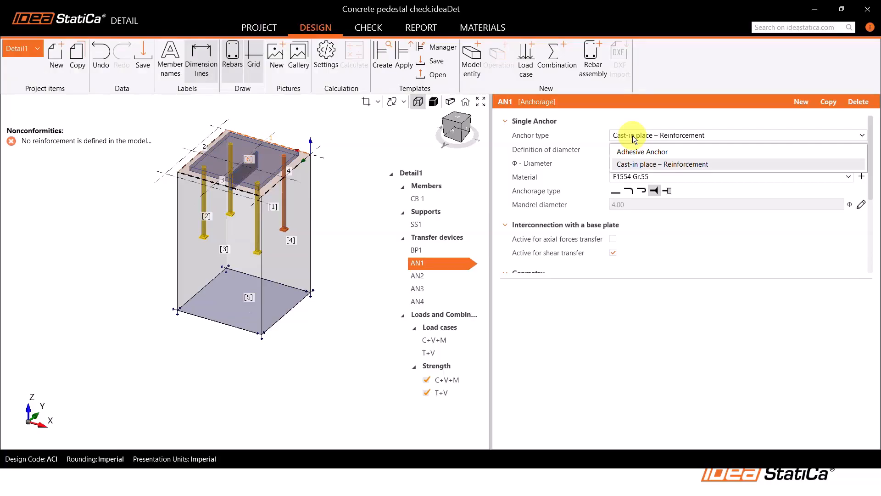
pyautogui.click(633, 136)
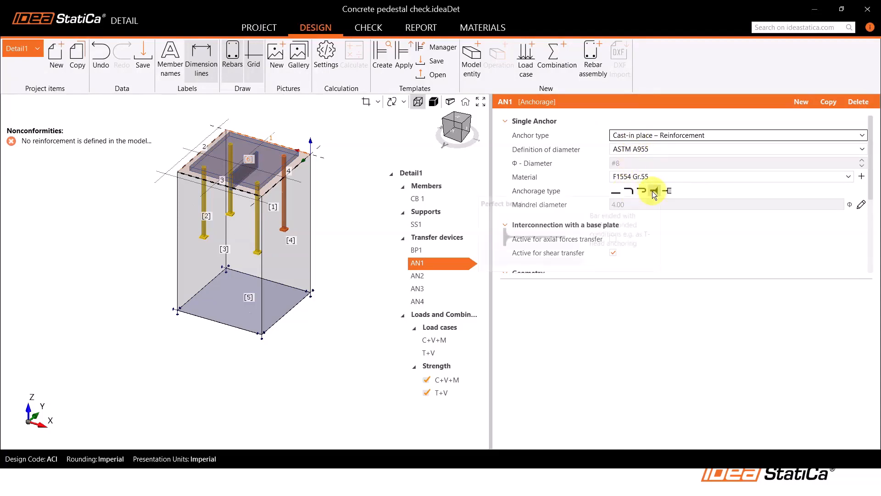
pyautogui.moveTo(653, 195)
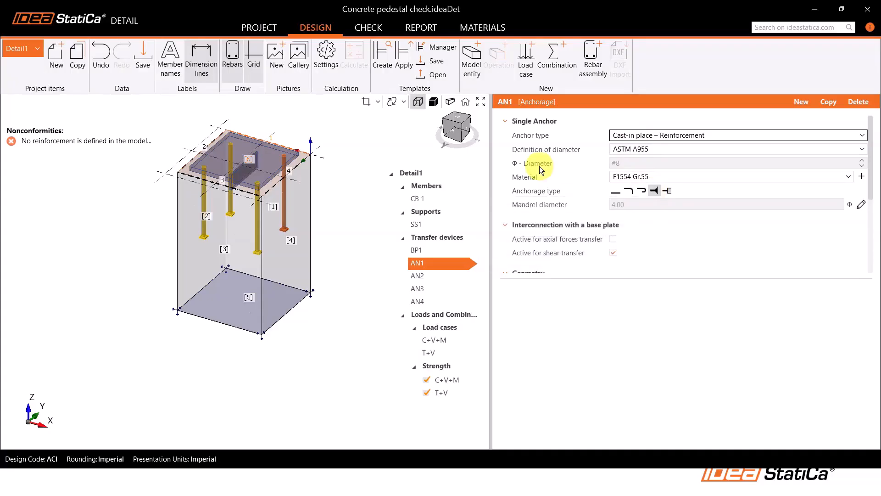
pyautogui.scroll(-2, 539, 166)
pyautogui.scroll(-3, 539, 173)
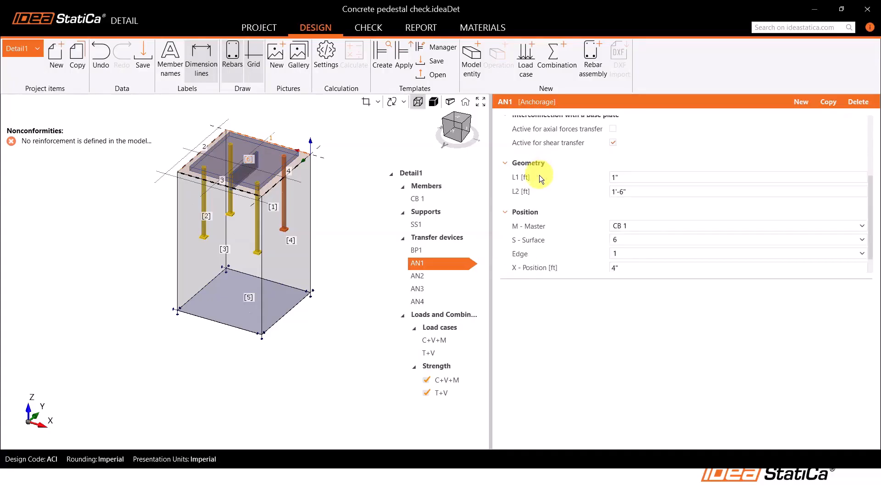
pyautogui.scroll(2, 538, 188)
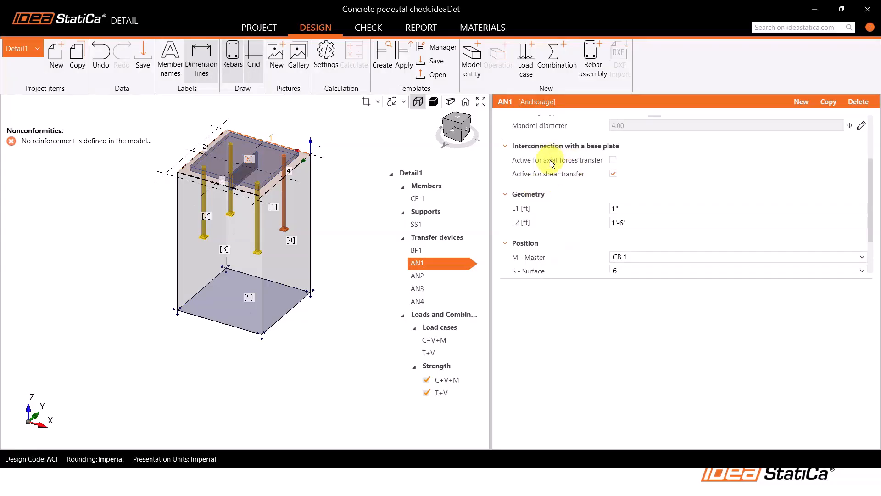
pyautogui.moveTo(549, 163)
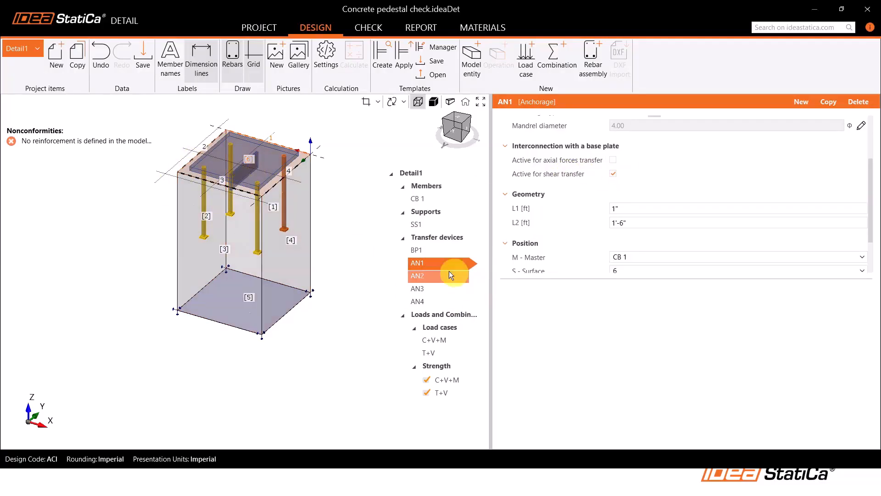
pyautogui.scroll(-2, 583, 211)
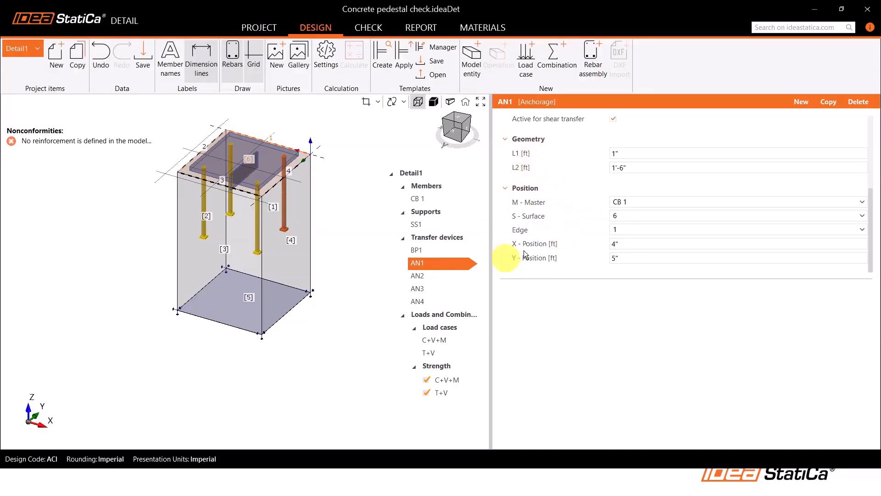
# Review anchor AN2's anchorage properties, geometry and position on the concrete block
pyautogui.click(428, 277)
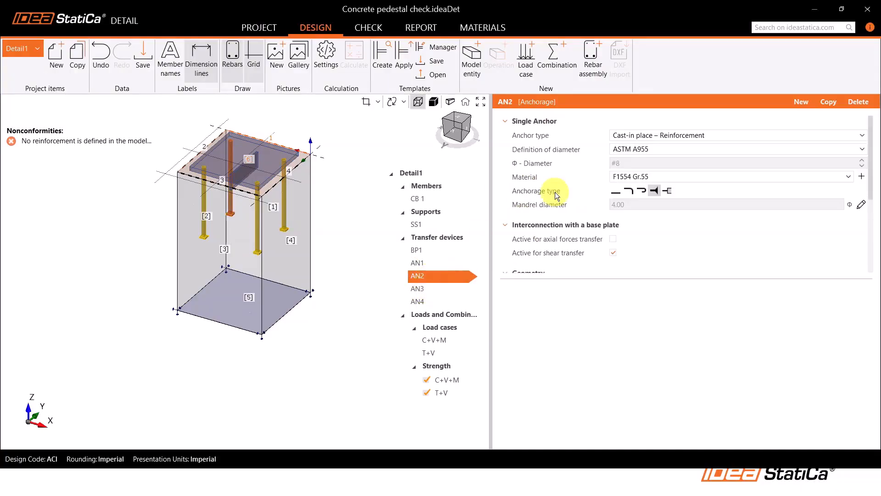
pyautogui.scroll(-2, 557, 197)
pyautogui.scroll(-2, 557, 198)
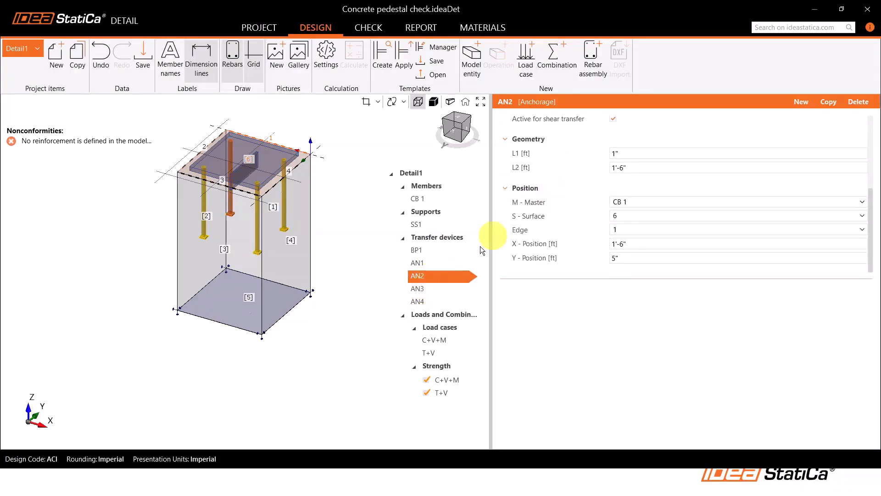
# Review anchor AN4's properties and inspect load case C+V+M's load impulses on the base plate and anchors
pyautogui.click(432, 302)
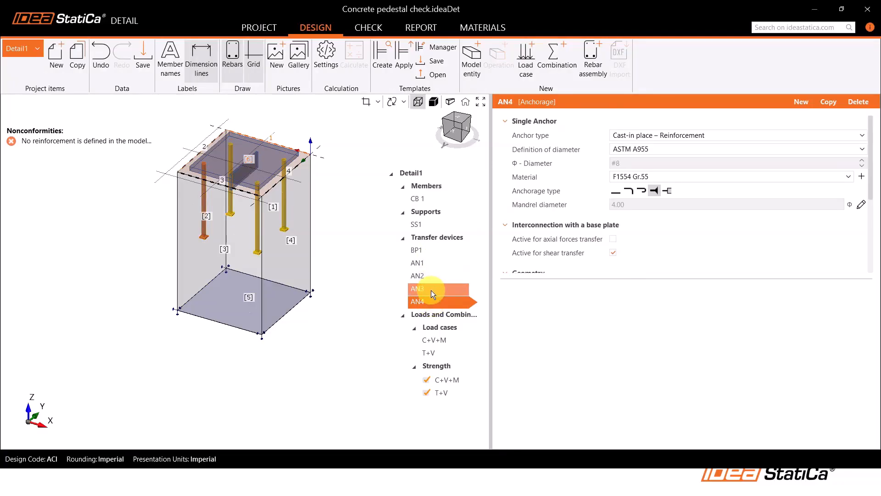
pyautogui.click(447, 340)
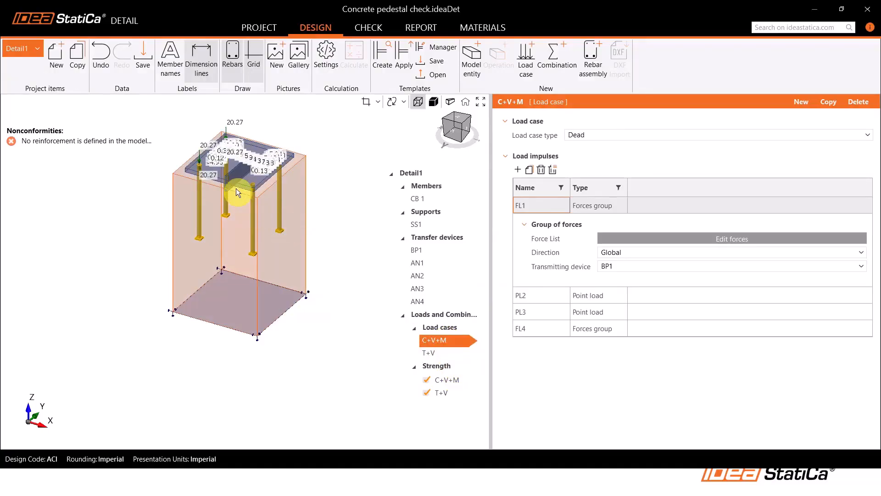
pyautogui.scroll(4, 234, 179)
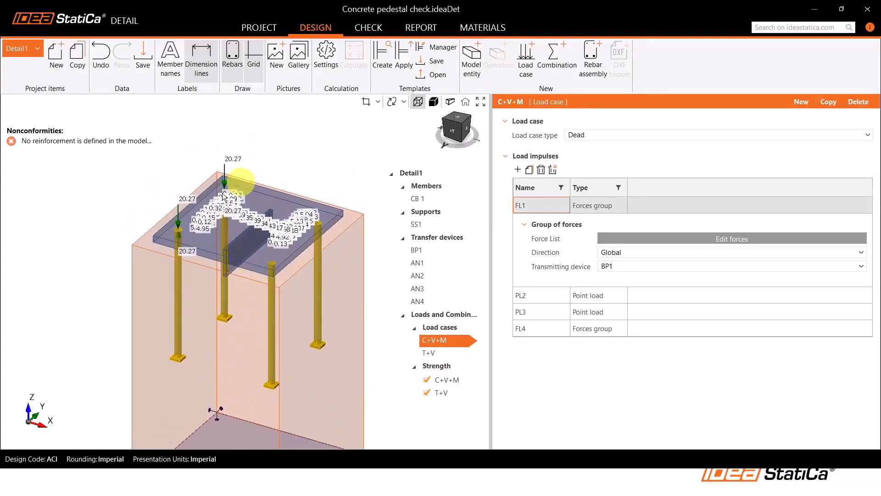
pyautogui.moveTo(241, 238); pyautogui.dragTo(170, 262, button='right')
pyautogui.scroll(5, 172, 263)
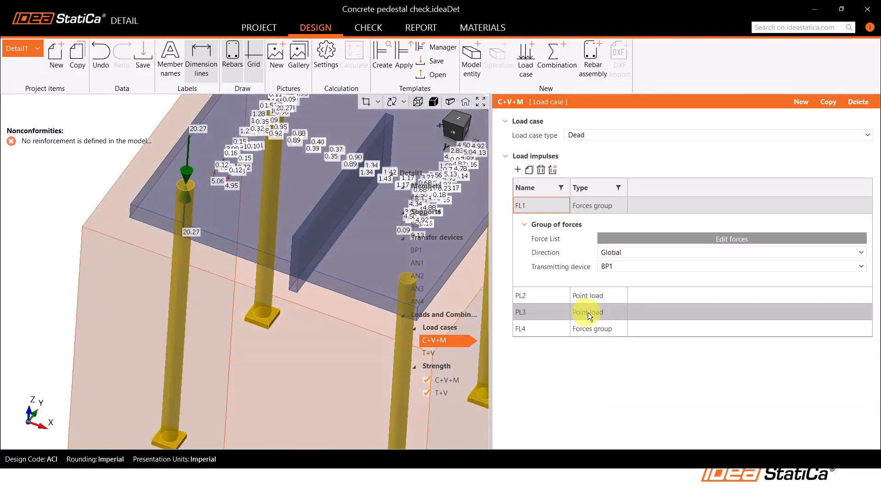
pyautogui.moveTo(259, 252); pyautogui.dragTo(220, 278, button='middle')
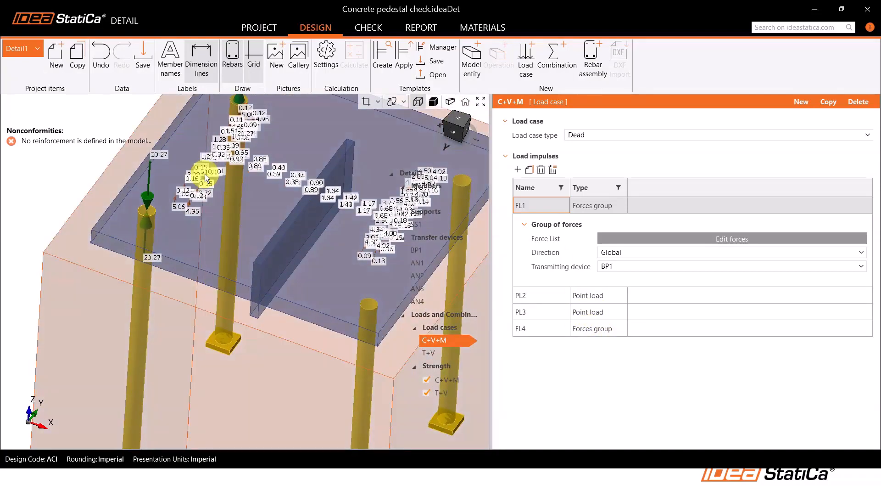
pyautogui.scroll(-3, 223, 198)
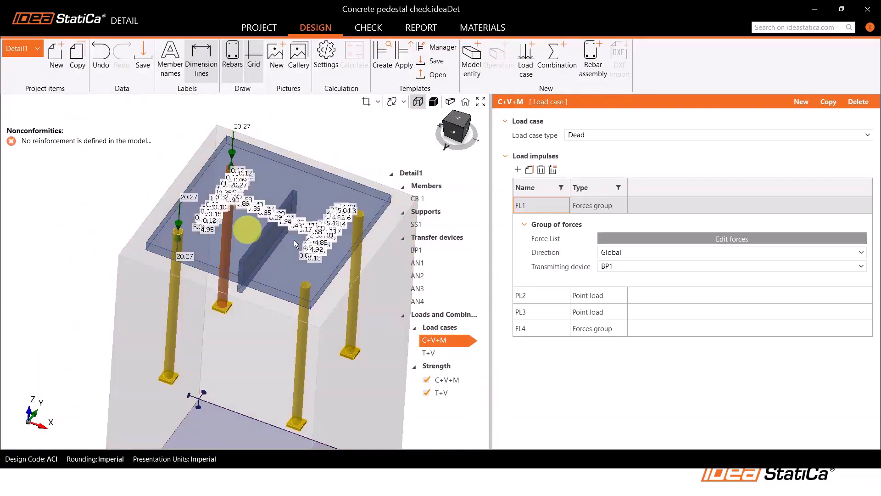
pyautogui.moveTo(227, 257); pyautogui.dragTo(236, 234, button='middle')
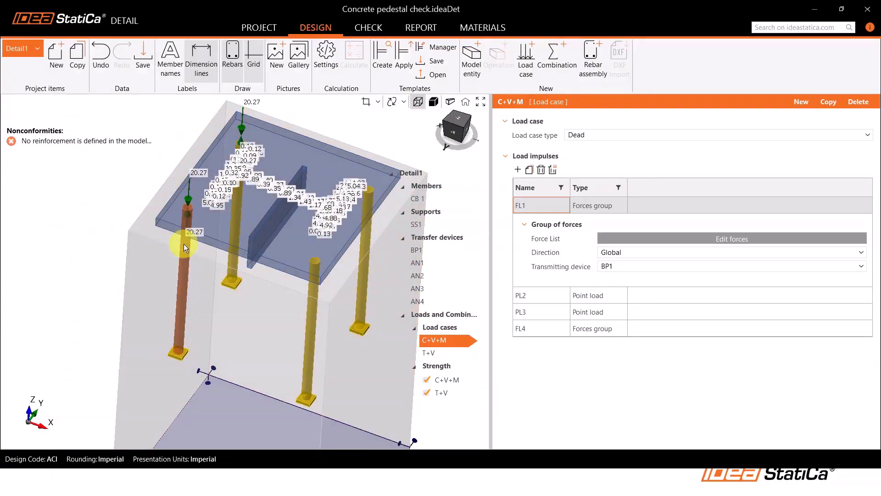
pyautogui.scroll(-2, 222, 202)
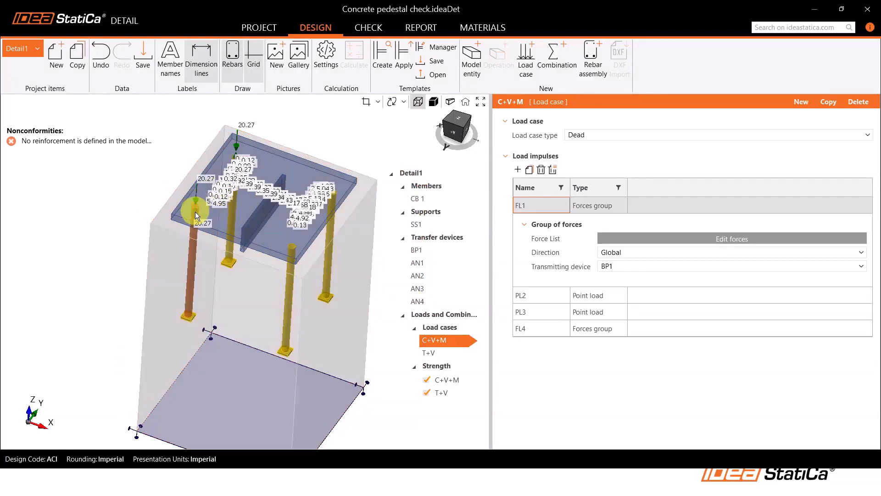
pyautogui.scroll(2, 197, 204)
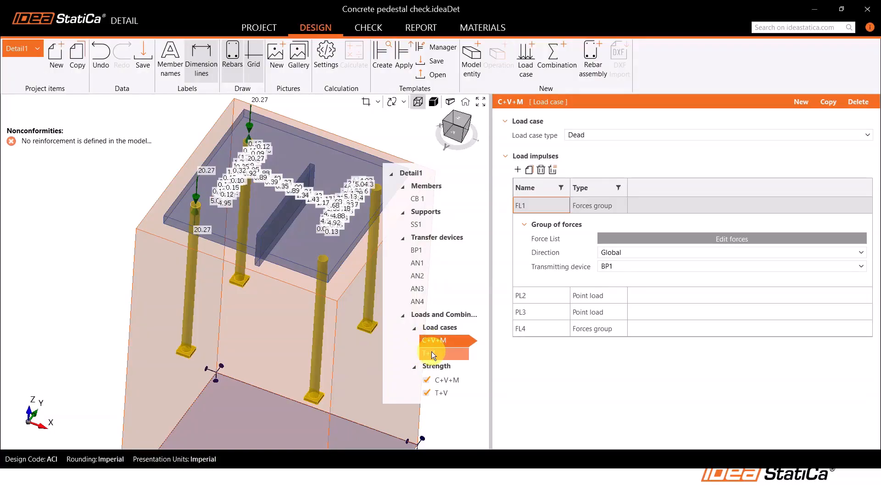
# Inspect load case T+V's load impulses and the forces acting on the base plate and four anchors
pyautogui.click(432, 352)
pyautogui.moveTo(256, 216); pyautogui.dragTo(282, 192, button='right')
pyautogui.scroll(3, 266, 199)
pyautogui.scroll(-5, 282, 194)
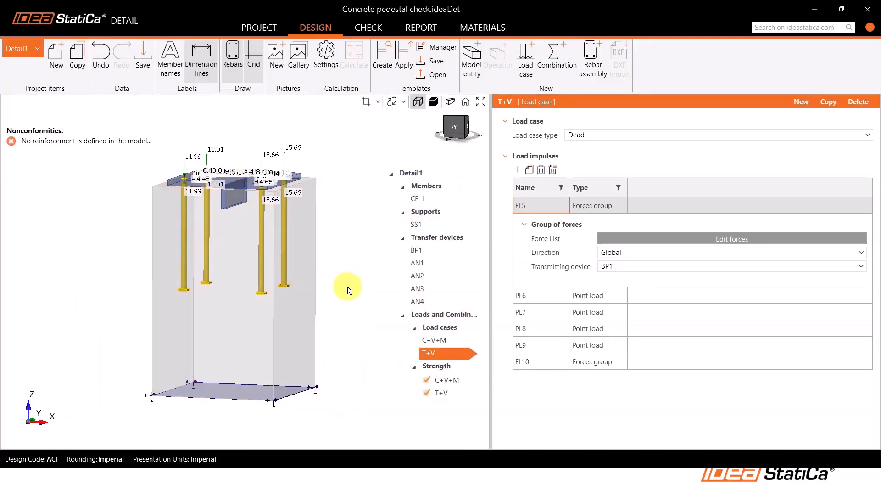
# Review the C+V+M and T+V strength combinations, including the load case partial factors in the combination rule
pyautogui.click(461, 380)
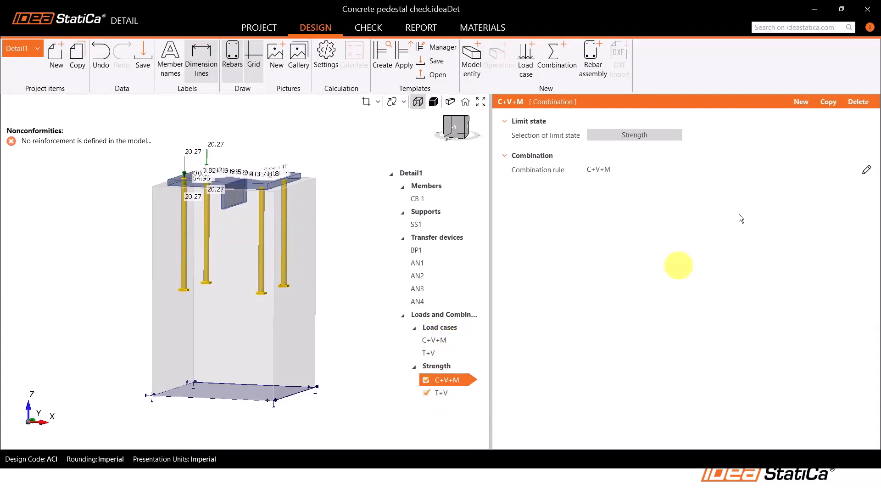
pyautogui.click(866, 171)
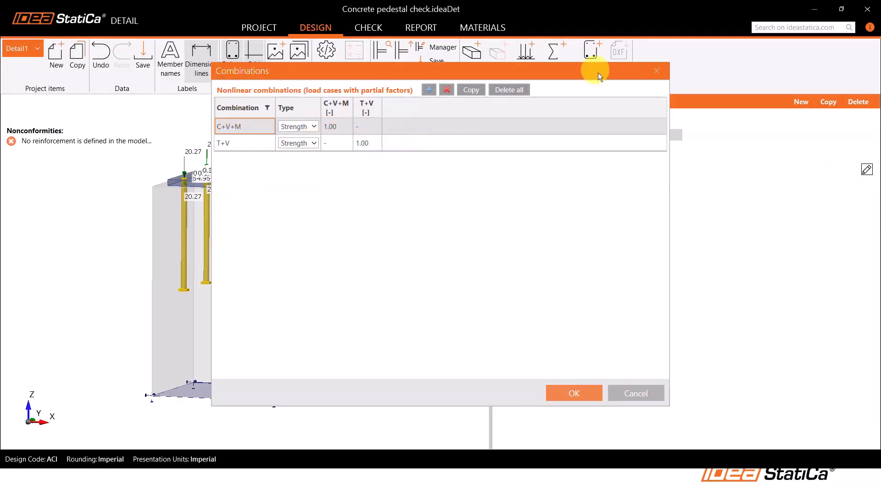
pyautogui.click(658, 71)
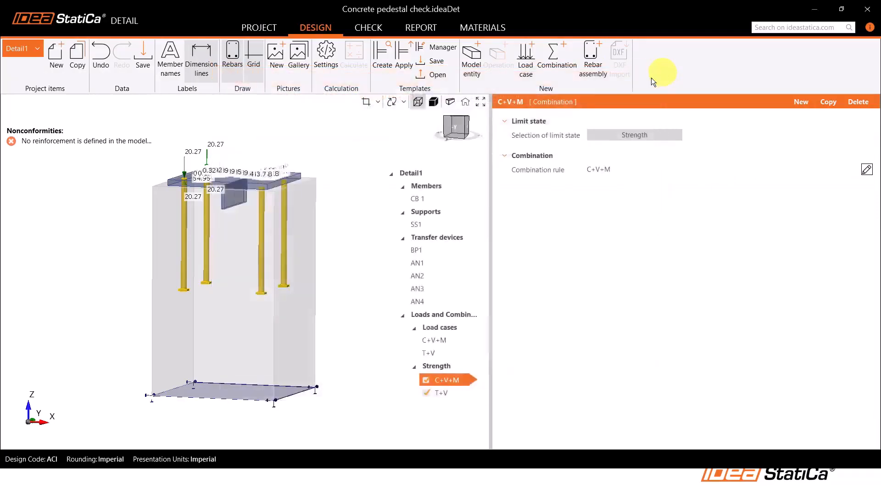
pyautogui.click(447, 391)
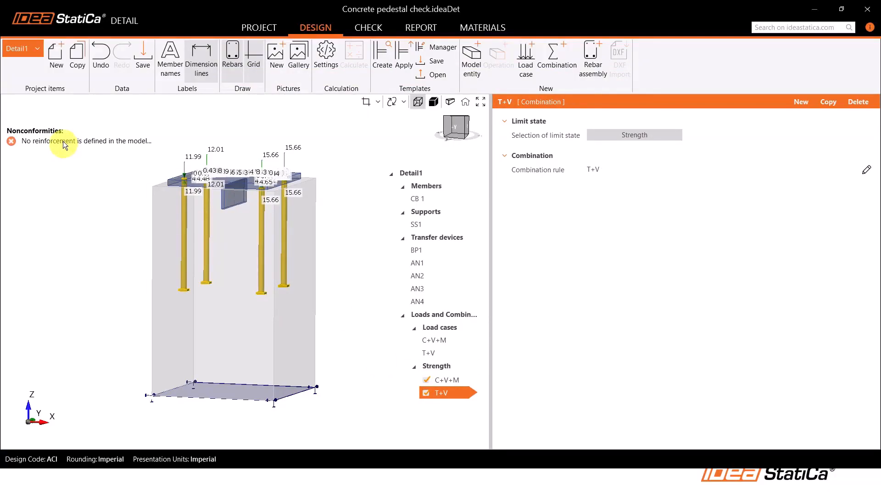
# Add a new rebar assembly of the Group of bars 3D type to the unreinforced concrete block
pyautogui.moveTo(63, 141)
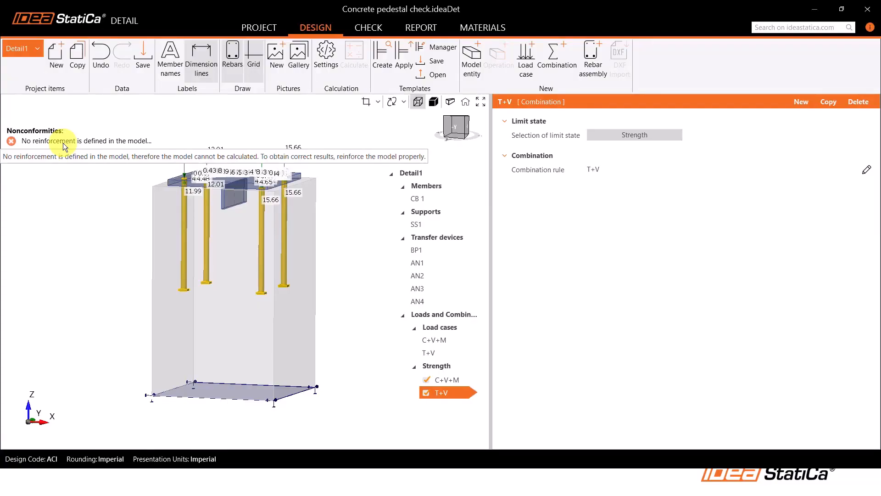
pyautogui.click(598, 63)
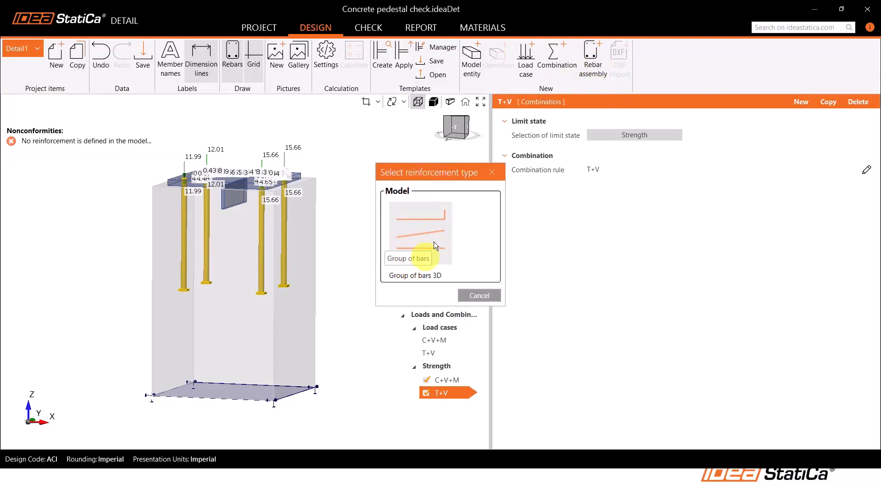
pyautogui.click(423, 235)
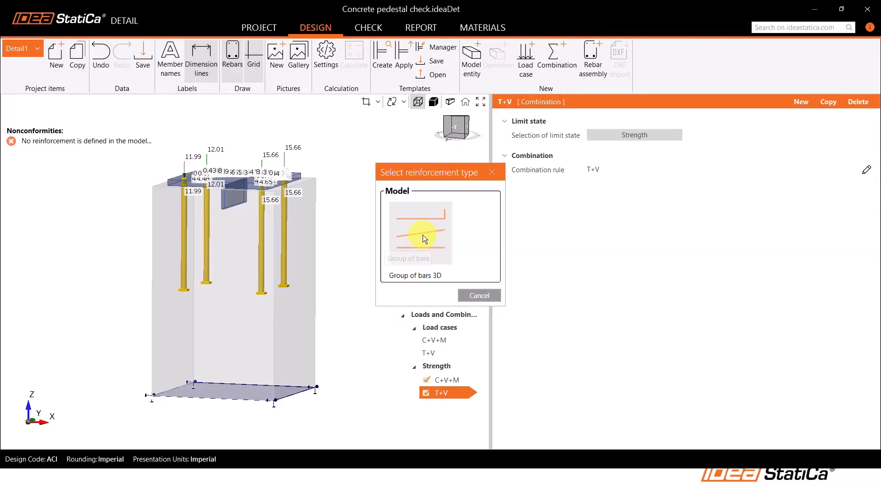
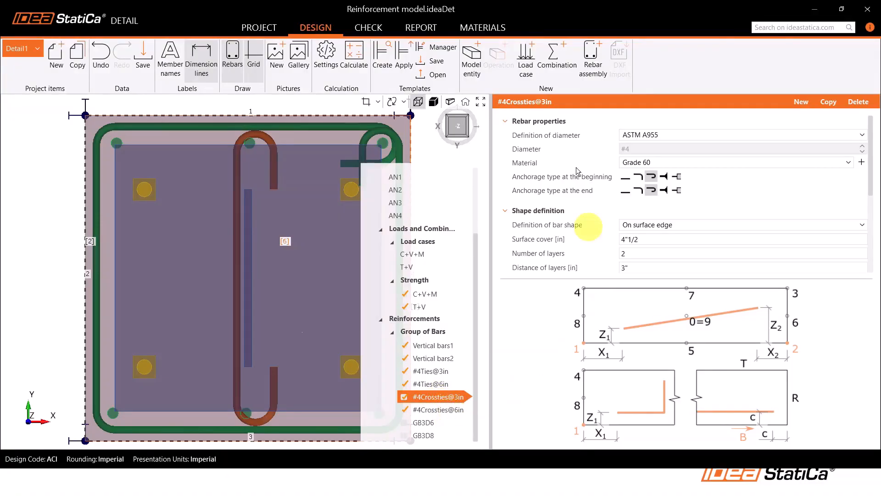
# Review the #4Crossties@3in anchorage, shape definition and surface component data, and examine the complete reinforcement cage in 3D
pyautogui.scroll(-2, 238, 269)
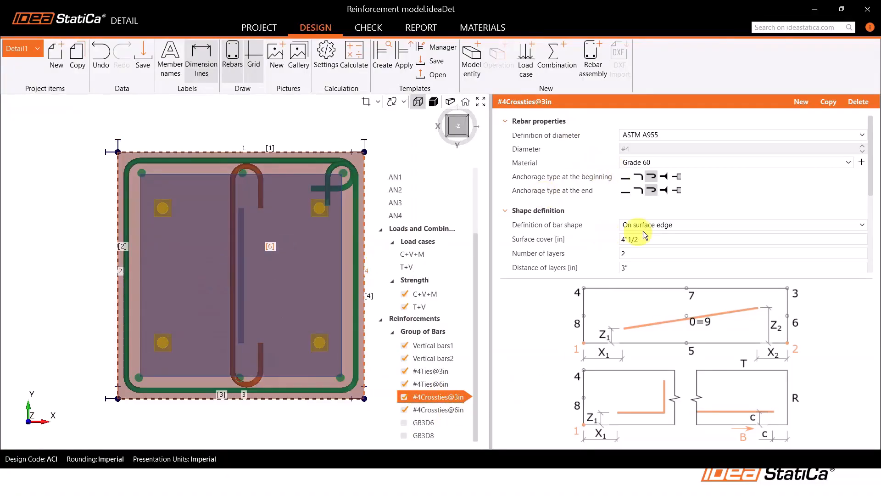
pyautogui.scroll(-1, 597, 227)
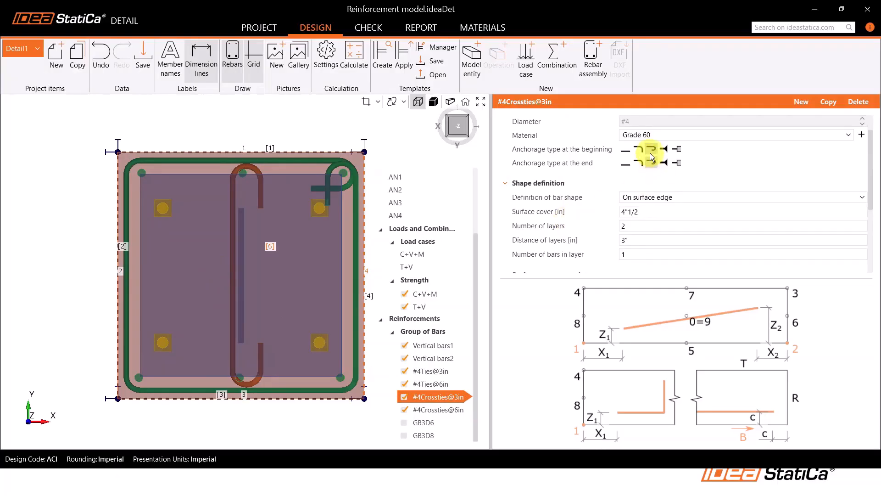
pyautogui.scroll(-4, 645, 174)
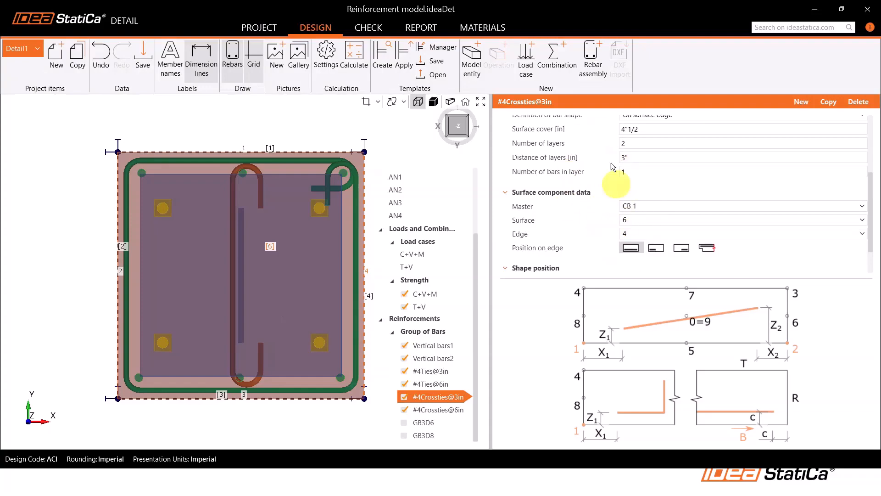
pyautogui.scroll(-2, 248, 234)
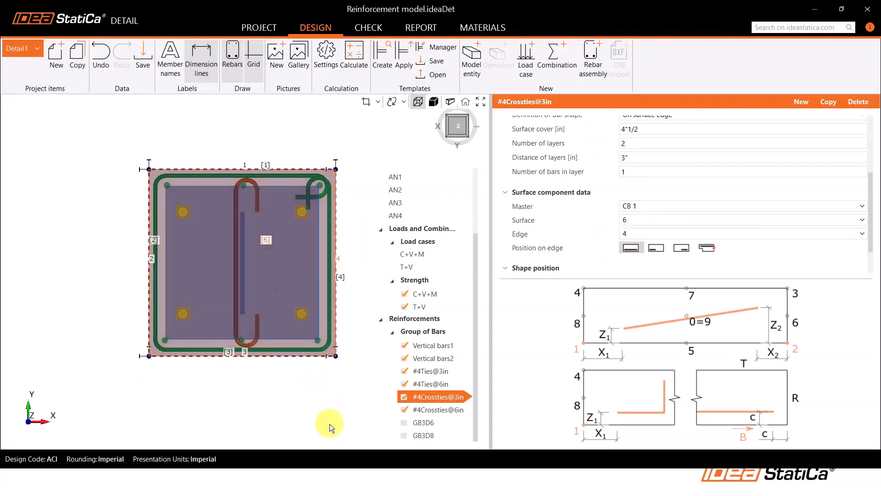
pyautogui.moveTo(334, 426); pyautogui.dragTo(334, 423, button='right')
pyautogui.click(468, 138)
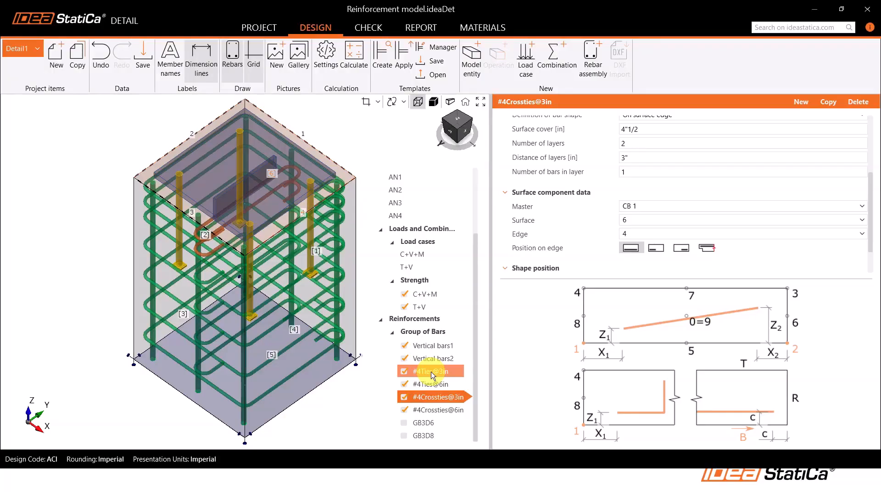
pyautogui.scroll(-2, 202, 326)
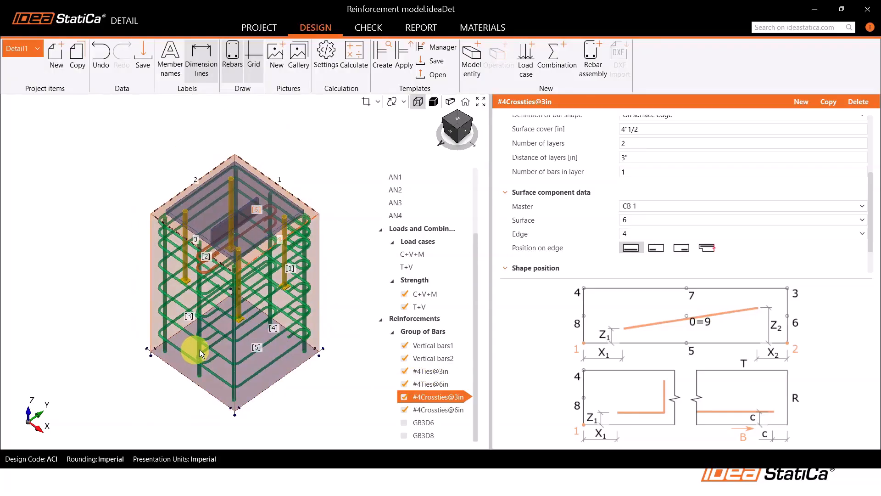
pyautogui.moveTo(256, 305); pyautogui.dragTo(251, 274, button='right')
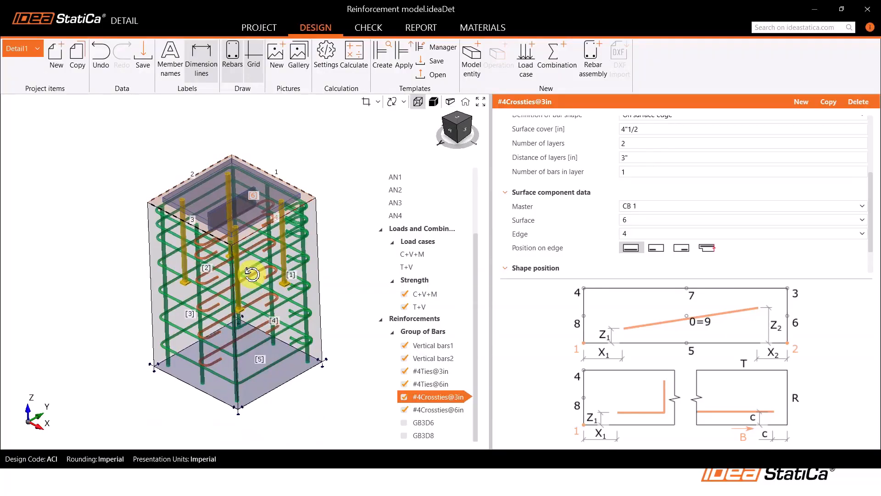
pyautogui.moveTo(255, 278); pyautogui.dragTo(271, 288, button='middle')
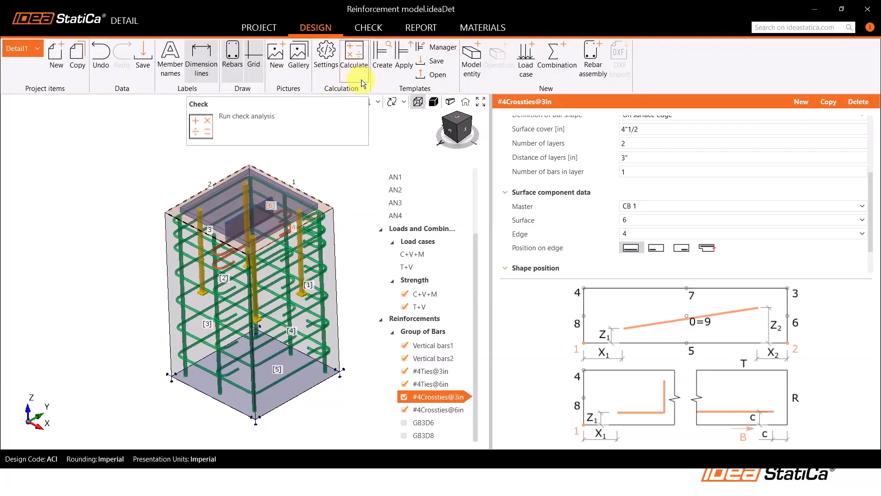
# Run the check analysis on the reinforced pedestal and open the code-check results
pyautogui.click(351, 73)
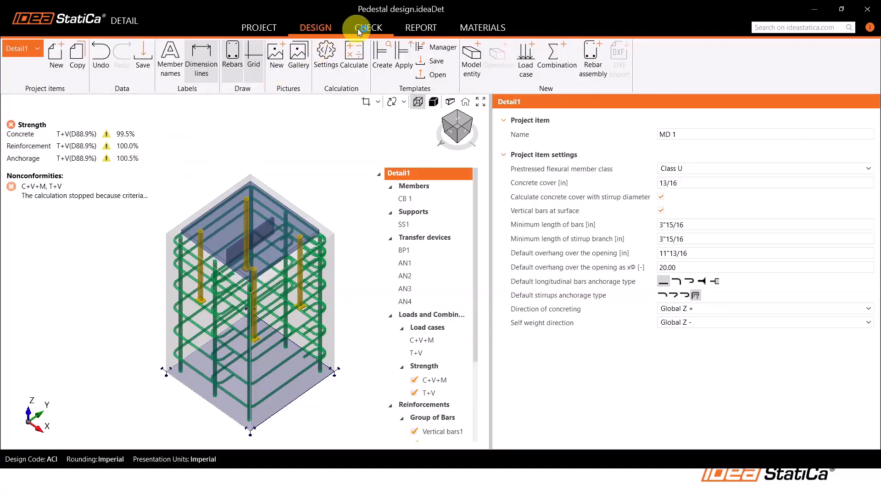
pyautogui.click(370, 28)
pyautogui.click(373, 26)
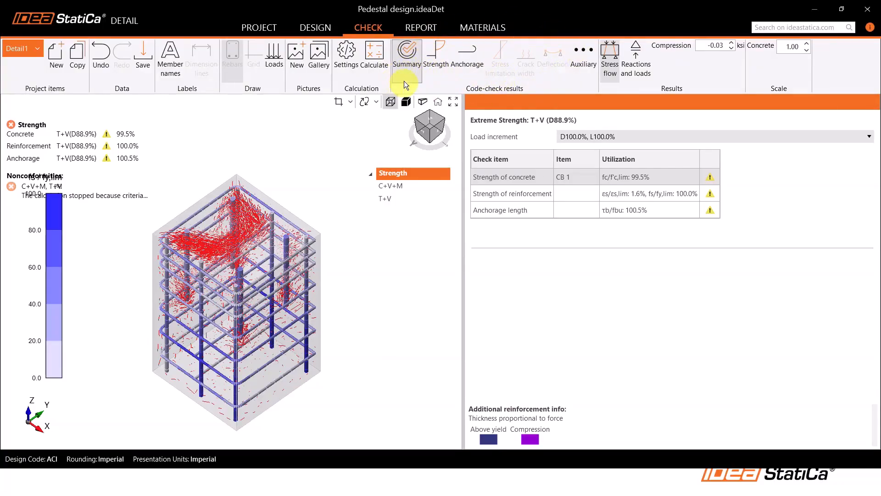
# Display the strength check summary and stress flow for the C+V+M combination
pyautogui.moveTo(321, 208); pyautogui.dragTo(340, 212, button='middle')
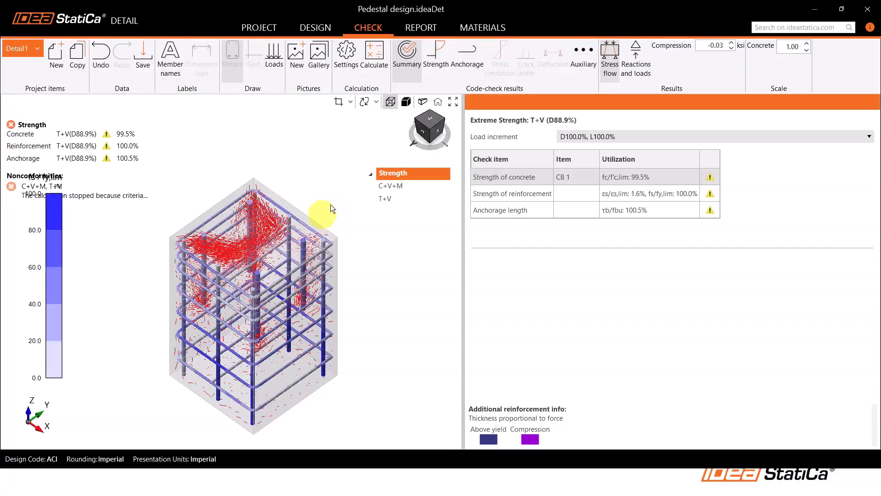
pyautogui.click(394, 199)
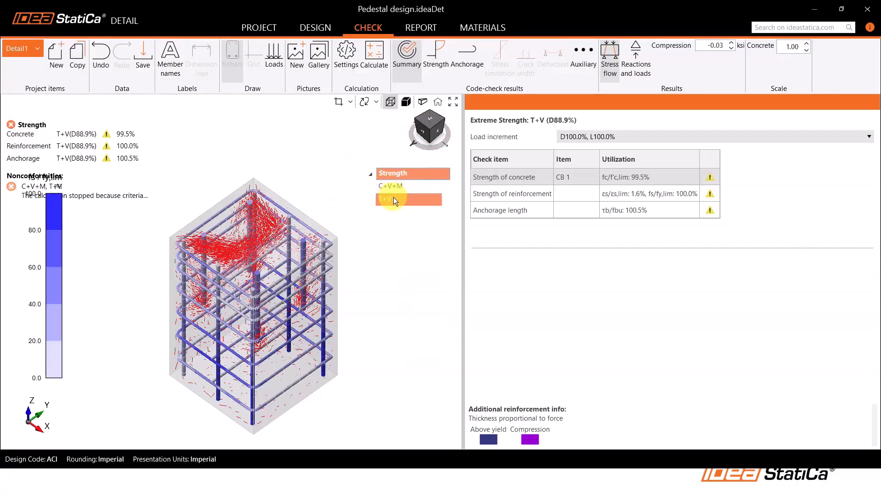
pyautogui.click(393, 186)
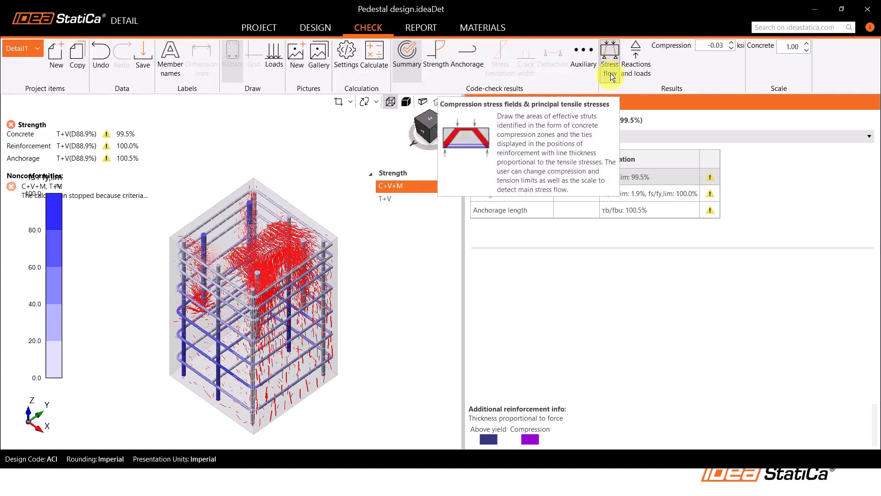
# Examine C+V+M's stress flow around the anchors and reinforcement from the +Y side, at oblique angles and from above
pyautogui.click(422, 133)
pyautogui.moveTo(285, 230); pyautogui.dragTo(317, 241, button='right')
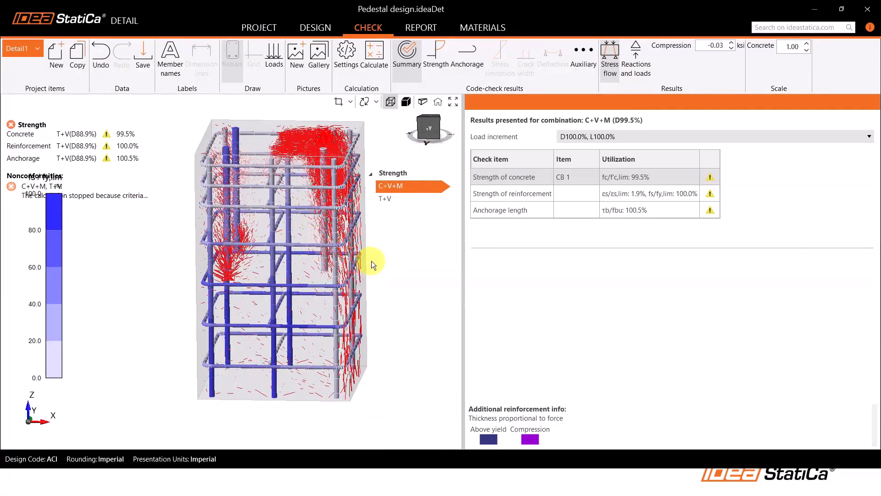
pyautogui.moveTo(371, 261); pyautogui.dragTo(341, 274, button='middle')
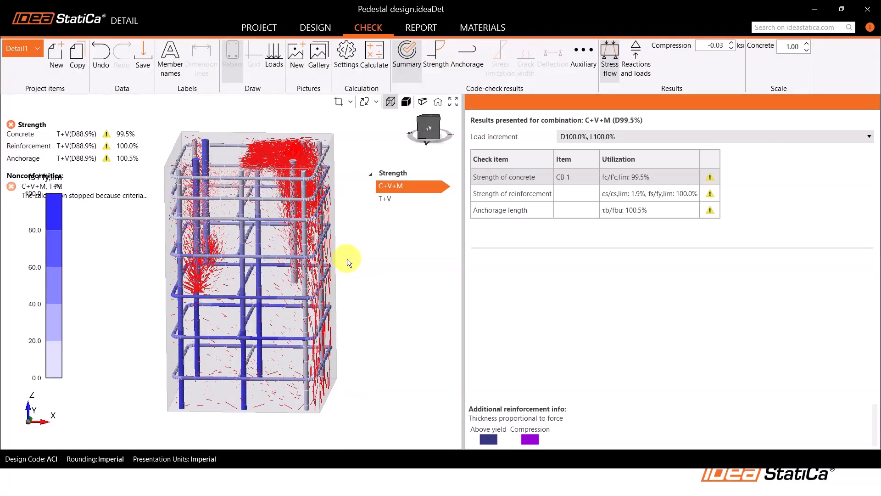
pyautogui.moveTo(348, 260); pyautogui.dragTo(354, 280, button='middle')
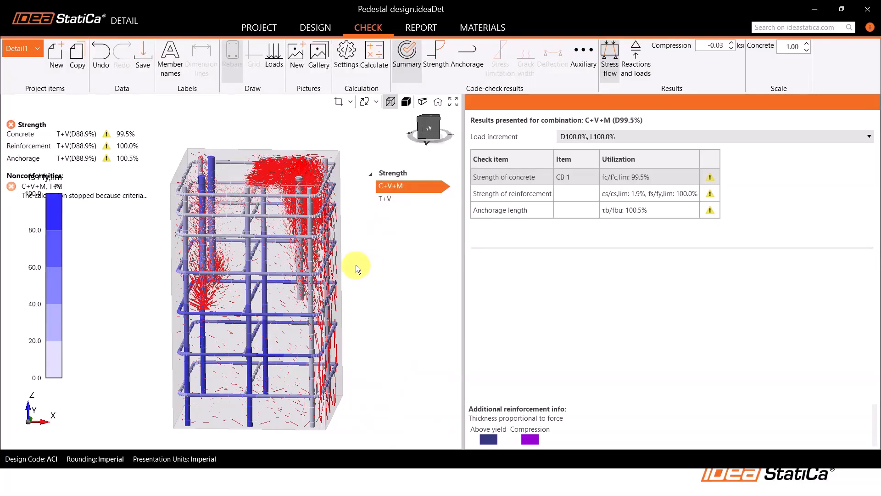
pyautogui.moveTo(356, 263); pyautogui.dragTo(350, 276, button='right')
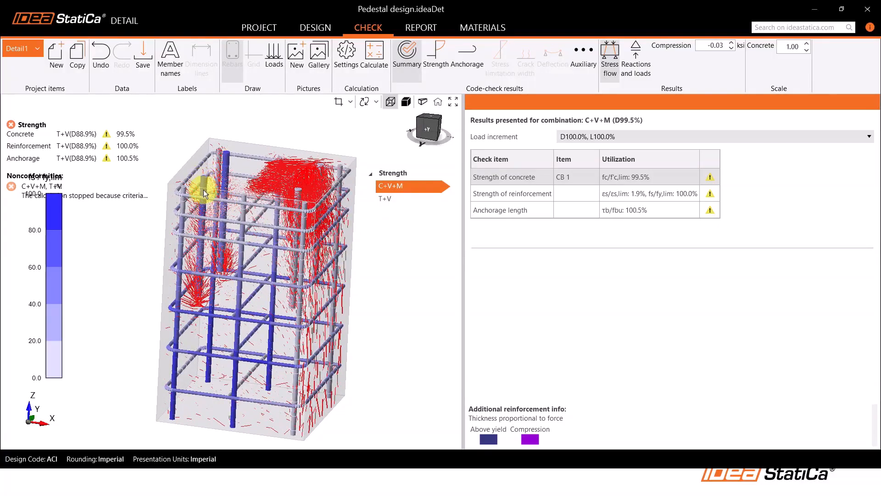
pyautogui.moveTo(214, 274); pyautogui.dragTo(225, 299, button='right')
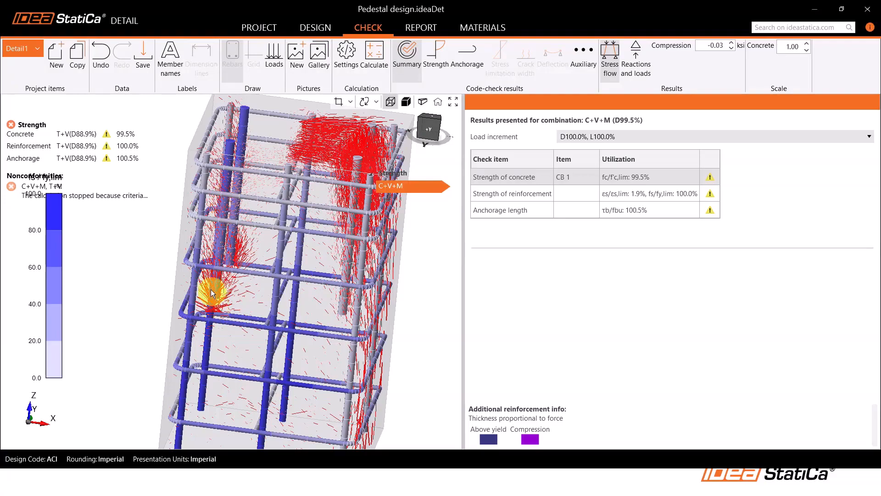
pyautogui.moveTo(241, 248); pyautogui.dragTo(233, 328, button='middle')
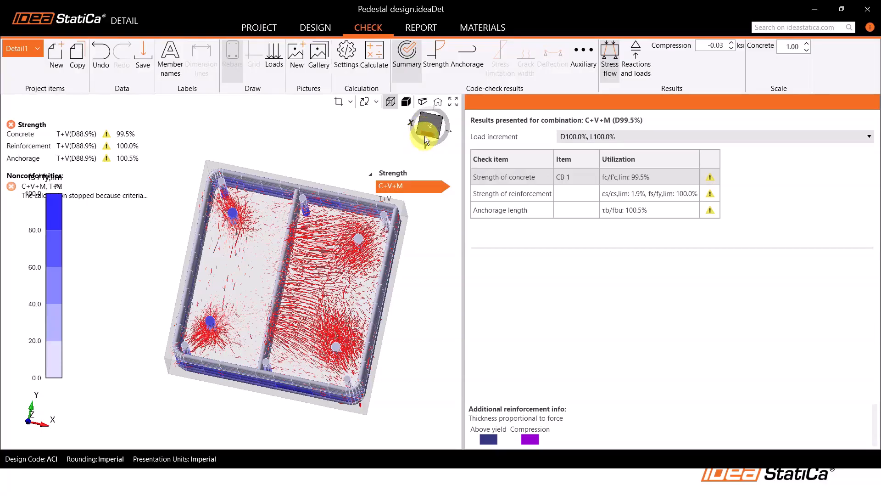
# Inspect the C+V+M compression stress flow near the pedestal's upper ties and anchors in a close-up +Y side view
pyautogui.click(425, 136)
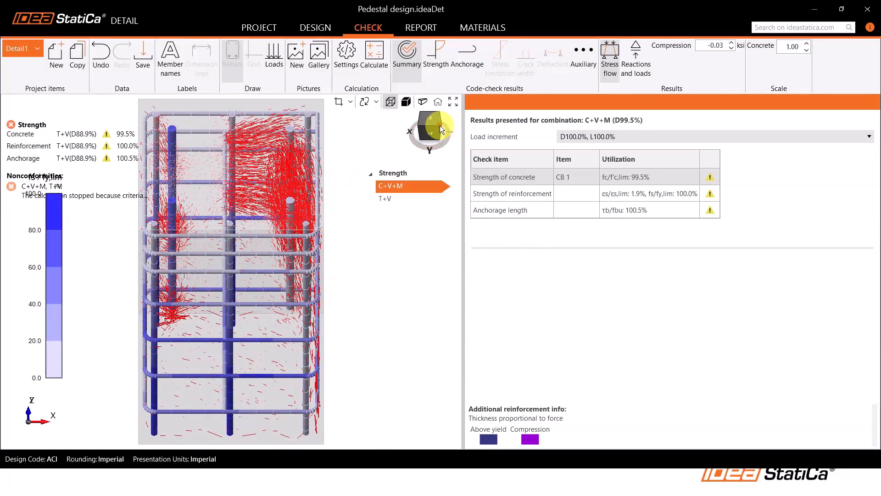
pyautogui.click(440, 125)
pyautogui.moveTo(223, 263); pyautogui.dragTo(256, 248, button='right')
pyautogui.click(426, 129)
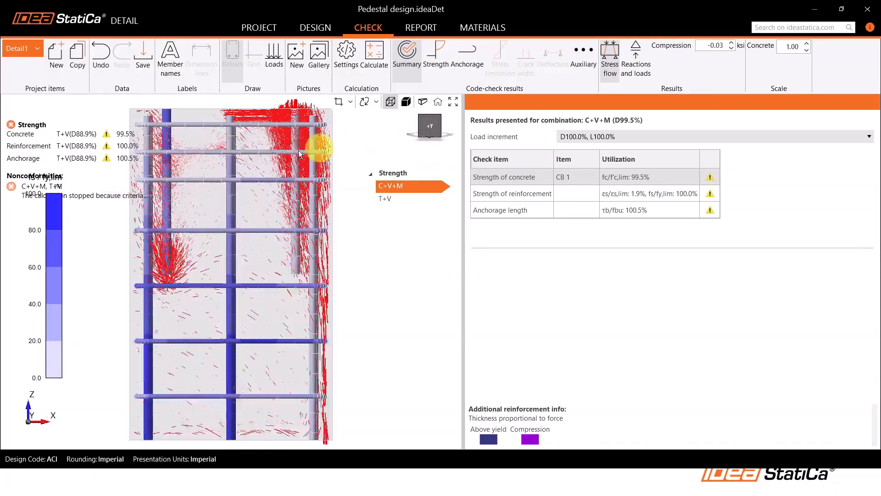
pyautogui.scroll(3, 255, 137)
pyautogui.moveTo(258, 164); pyautogui.dragTo(267, 229, button='middle')
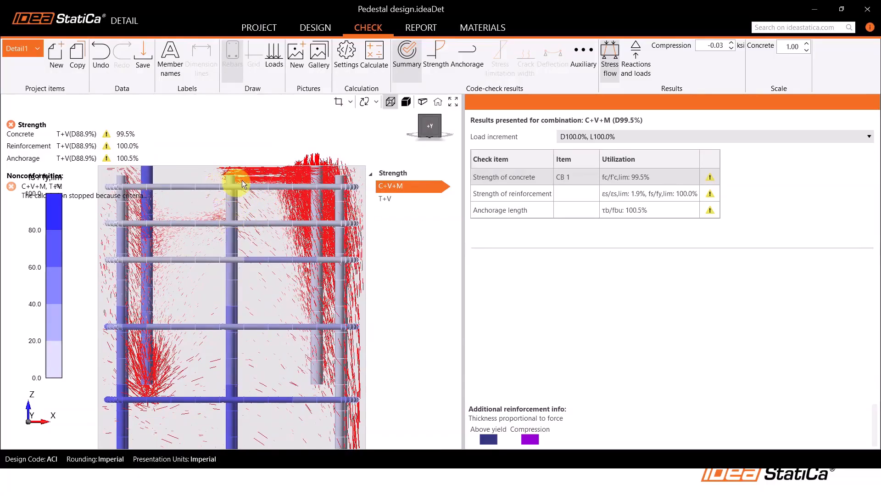
pyautogui.moveTo(236, 183); pyautogui.dragTo(247, 208, button='right')
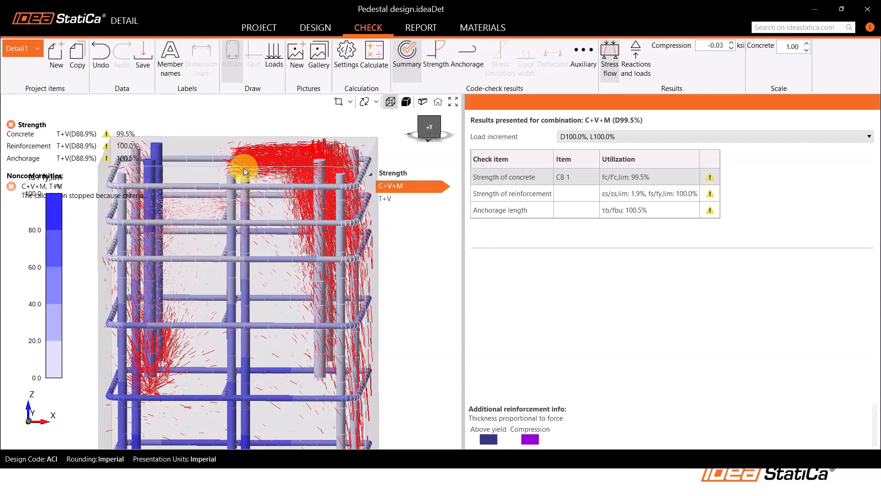
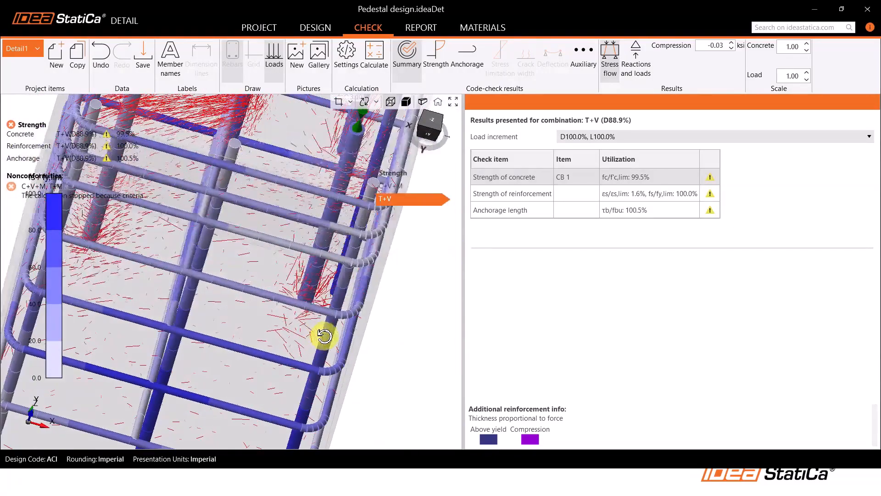
# Inspect the T+V stress flow around the anchor's lower end and nearby ties up close, including the overall pedestal
pyautogui.scroll(1, 302, 296)
pyautogui.moveTo(301, 297); pyautogui.dragTo(312, 305, button='right')
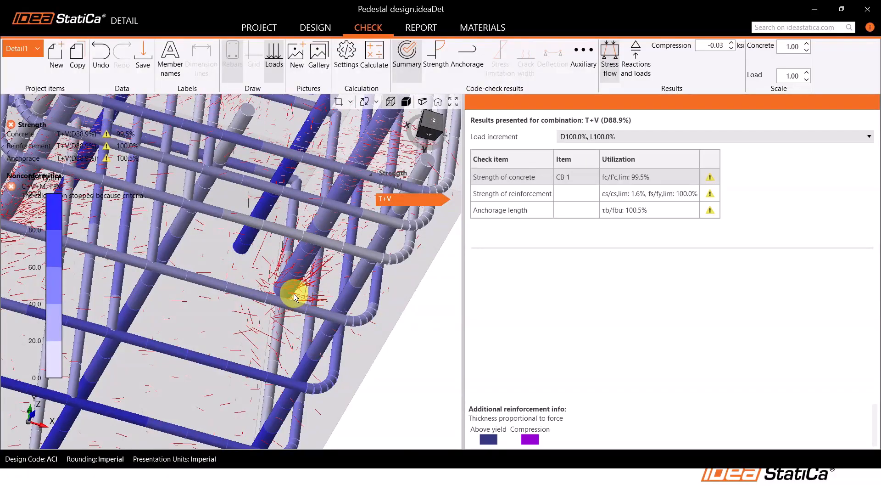
pyautogui.moveTo(299, 286); pyautogui.dragTo(312, 298, button='right')
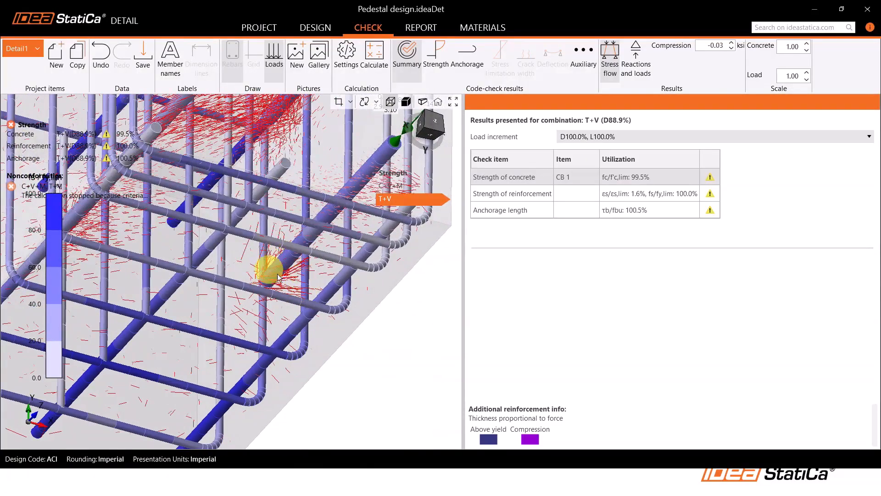
pyautogui.moveTo(301, 281); pyautogui.dragTo(270, 293, button='right')
pyautogui.scroll(-5, 362, 321)
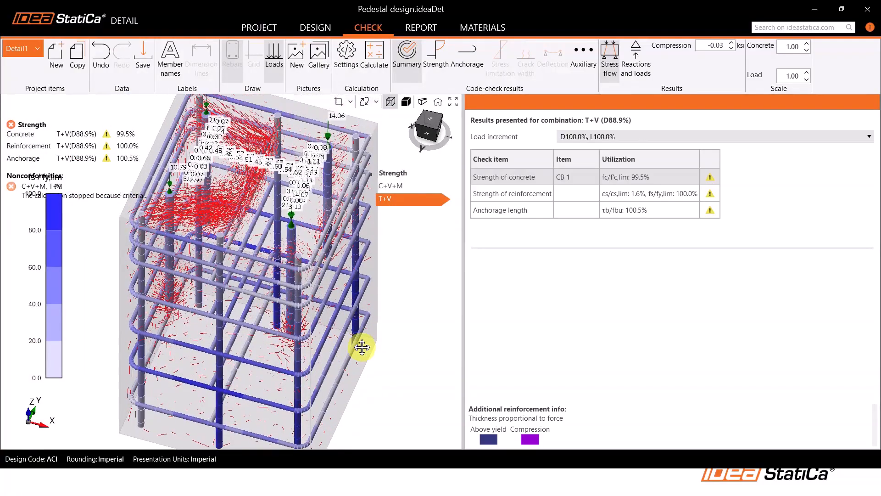
# Display the T+V concrete strength results and view the fc,eq/f'c,lim utilization on the pedestal
pyautogui.click(432, 61)
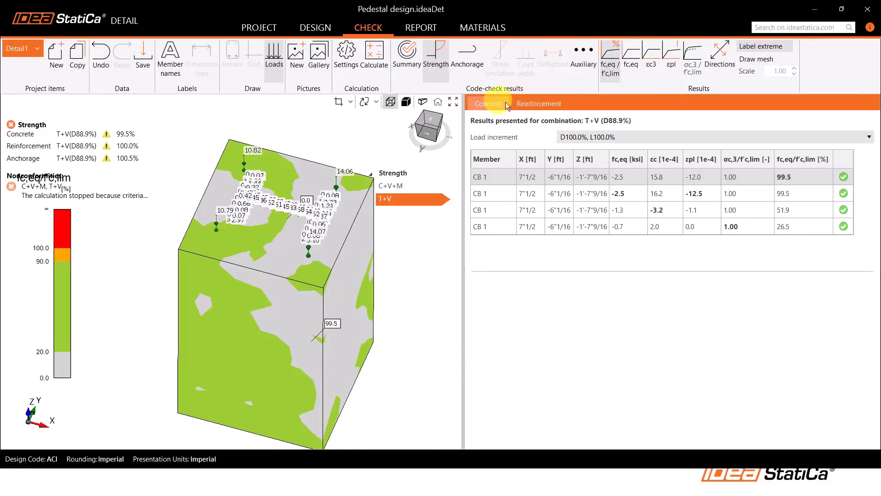
pyautogui.moveTo(260, 271); pyautogui.dragTo(244, 249, button='middle')
pyautogui.scroll(-2, 244, 250)
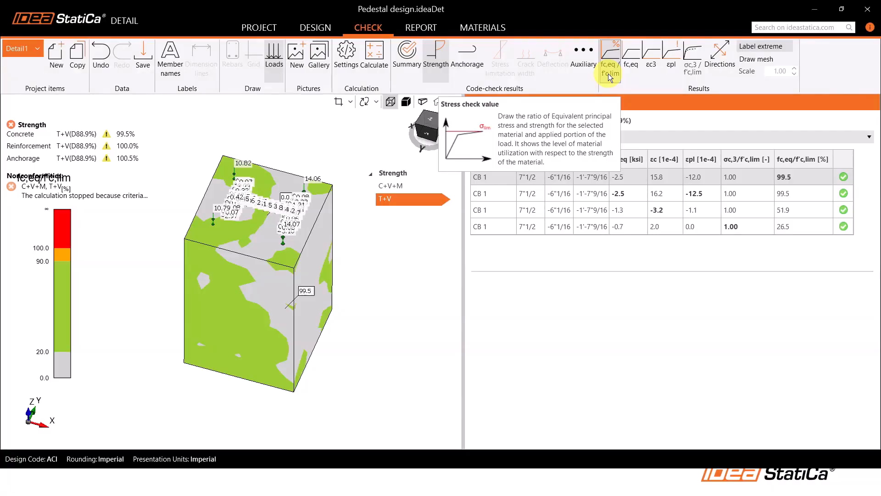
pyautogui.moveTo(351, 255); pyautogui.dragTo(352, 260, button='middle')
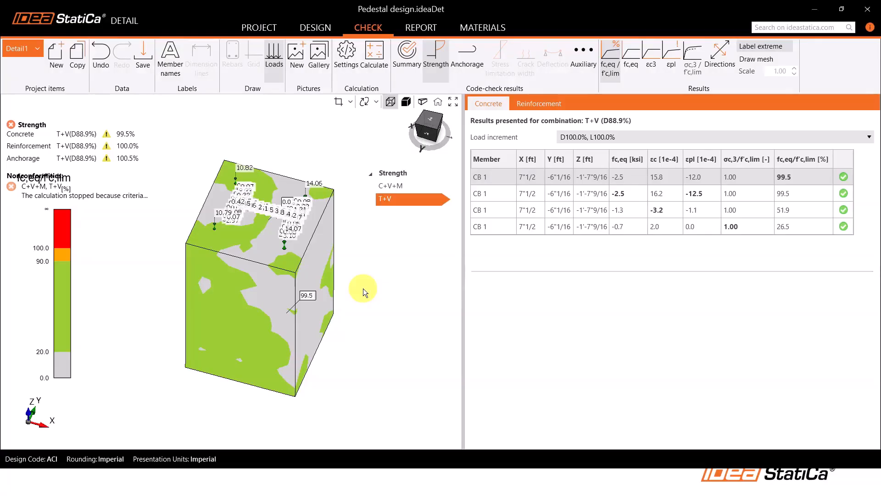
# Display the concrete's equivalent principal stress fc,eq for T+V and compare it with C+V+M
pyautogui.click(634, 73)
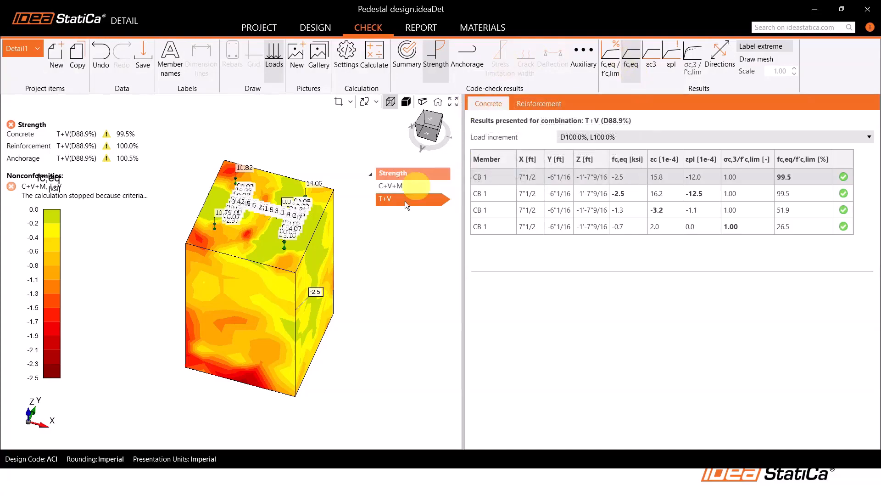
pyautogui.click(394, 185)
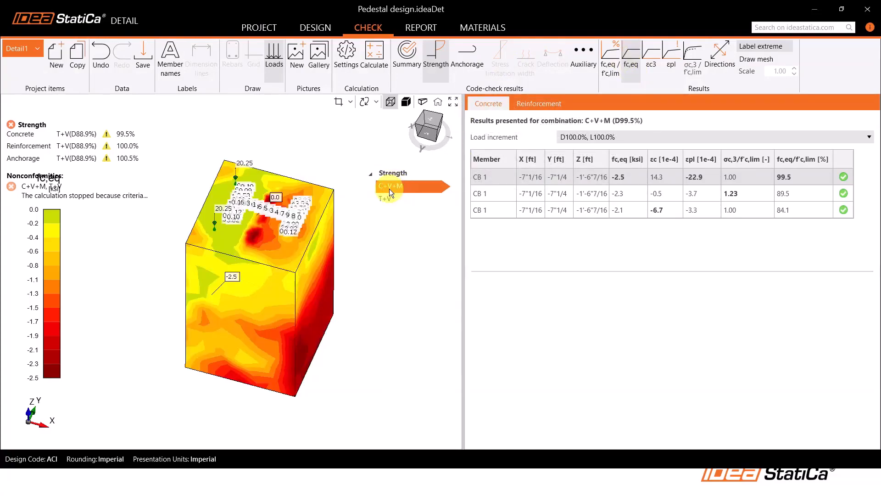
pyautogui.moveTo(292, 268); pyautogui.dragTo(297, 252, button='right')
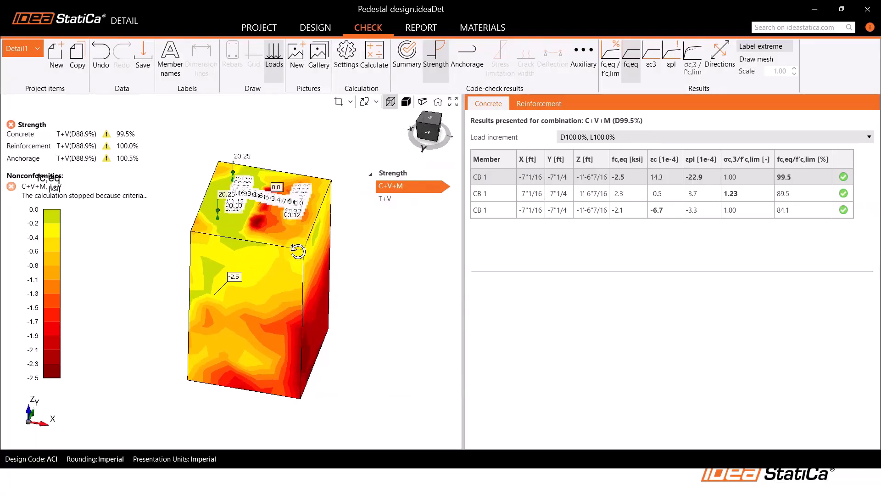
# Examine C+V+M's concrete stress fc,eq from the +Y side, from above and at oblique angles
pyautogui.click(430, 128)
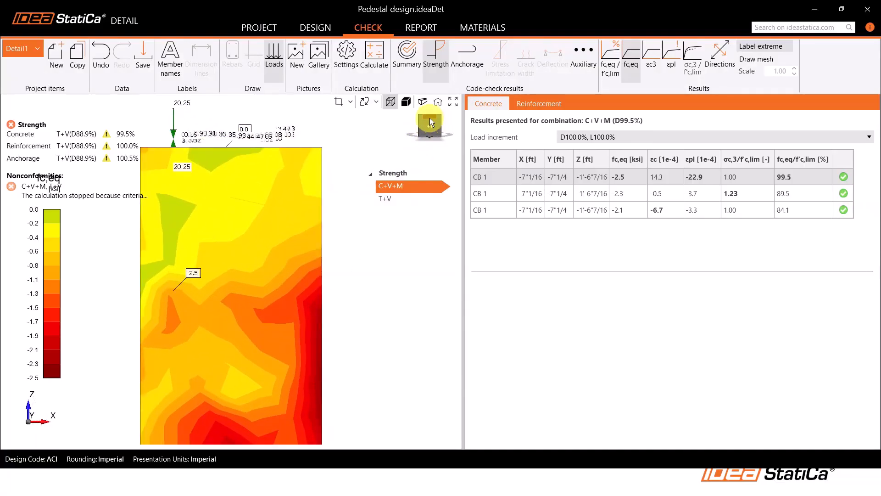
pyautogui.click(432, 121)
pyautogui.click(432, 122)
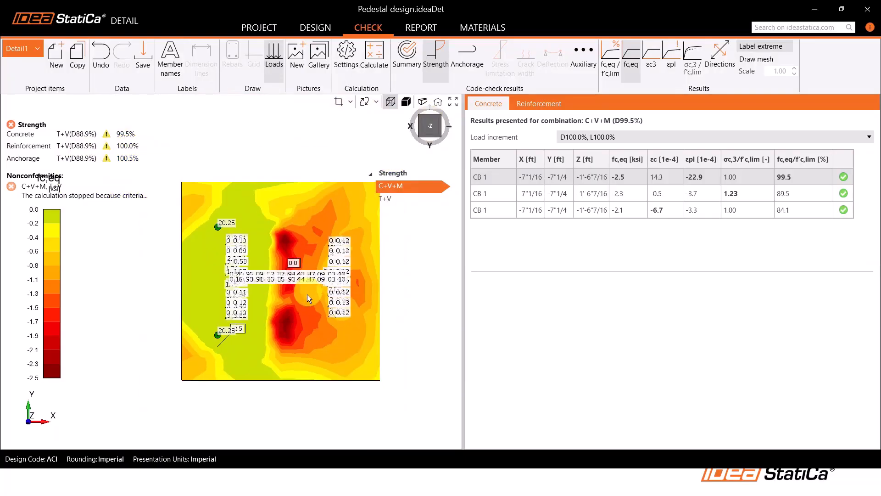
pyautogui.moveTo(307, 294); pyautogui.dragTo(311, 271, button='right')
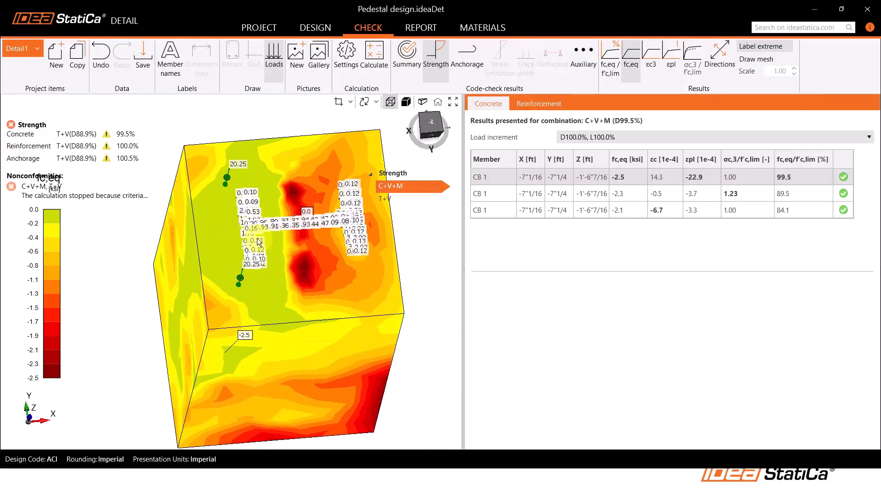
pyautogui.scroll(-2, 291, 259)
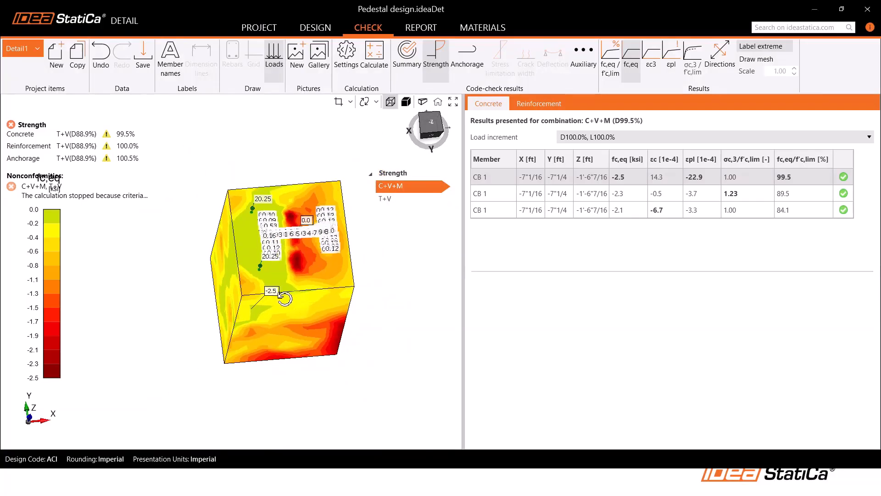
pyautogui.moveTo(284, 297); pyautogui.dragTo(289, 276, button='right')
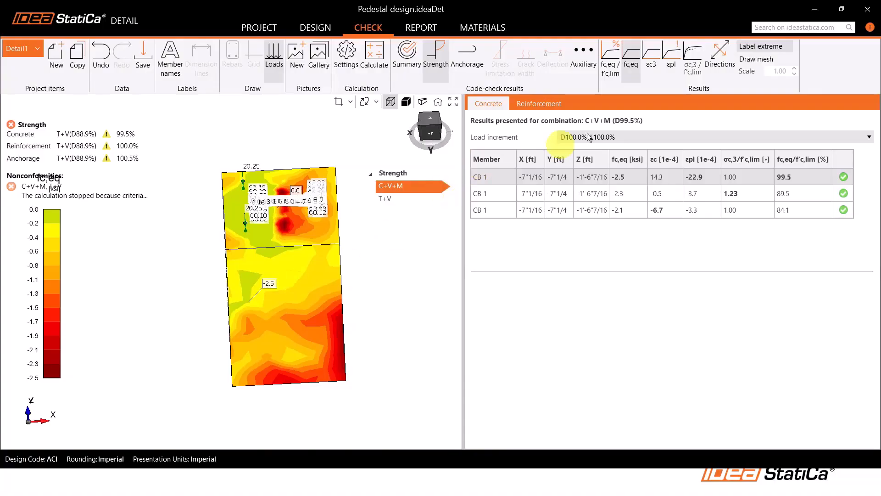
# Display the reinforcement strength results for C+V+M and inspect the fs/fy,lim utilization of the bars and ties
pyautogui.click(546, 106)
pyautogui.moveTo(405, 381); pyautogui.dragTo(396, 385, button='right')
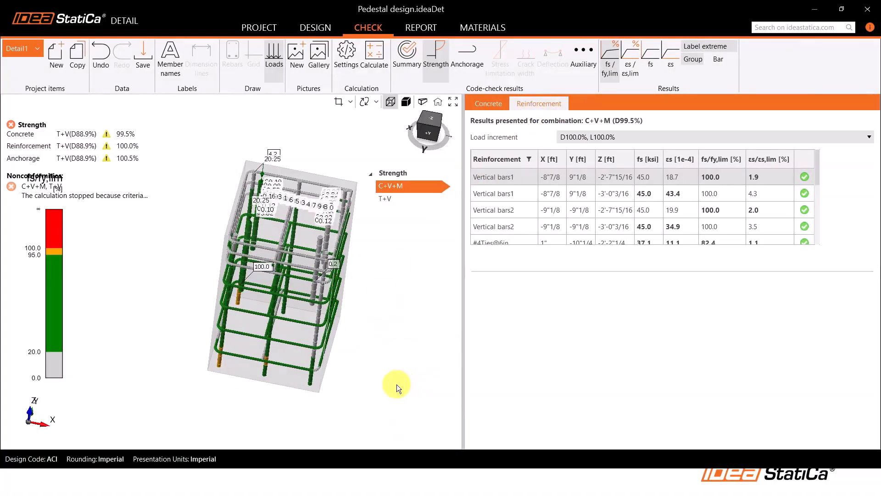
pyautogui.moveTo(366, 258); pyautogui.dragTo(364, 285, button='right')
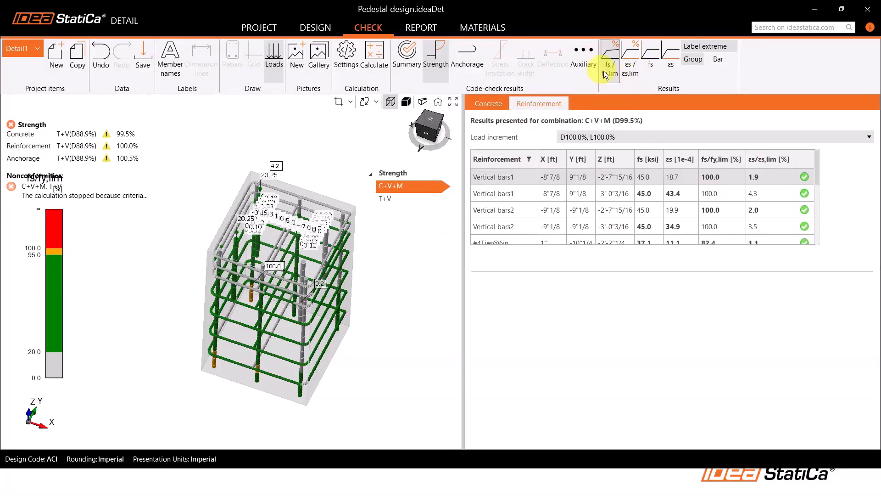
pyautogui.scroll(2, 255, 299)
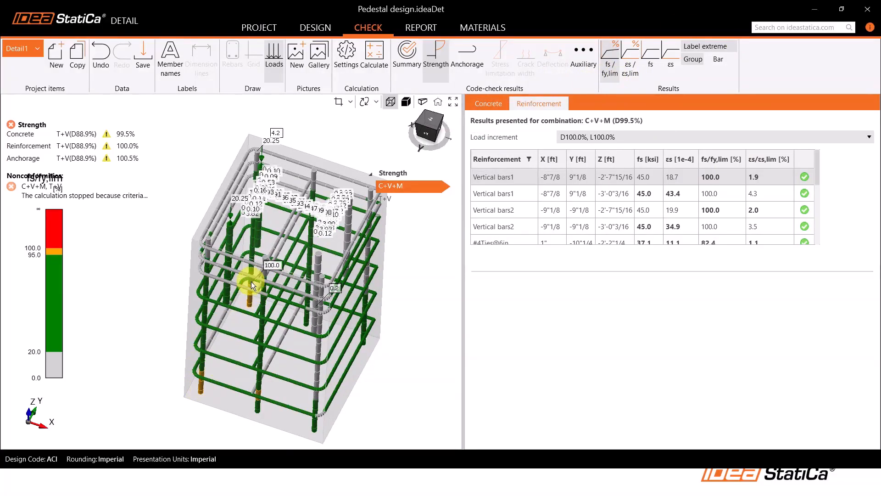
pyautogui.moveTo(267, 296); pyautogui.dragTo(265, 301, button='right')
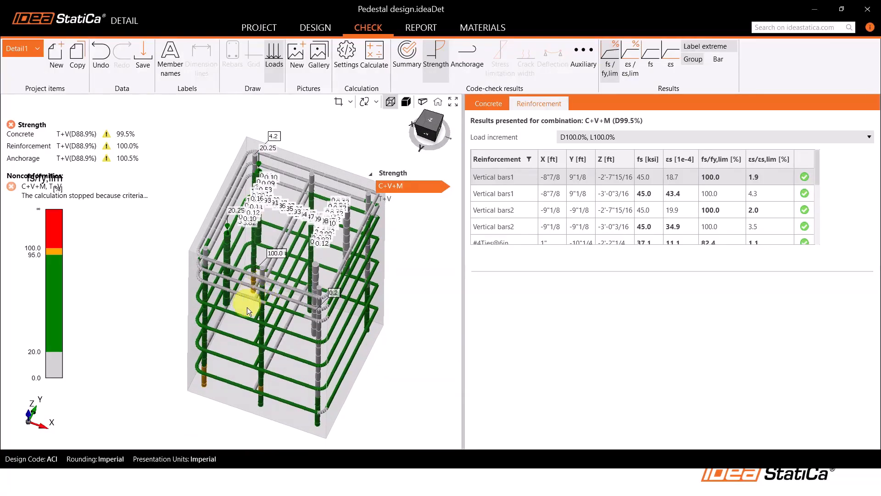
# Show the reinforcement stress fs for C+V+M and view its distribution from the +Y side
pyautogui.click(649, 71)
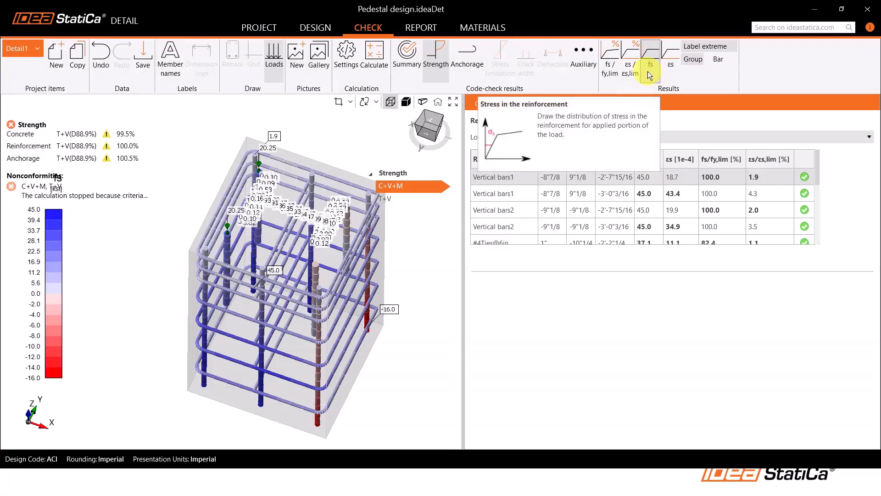
pyautogui.moveTo(261, 313); pyautogui.dragTo(285, 318, button='right')
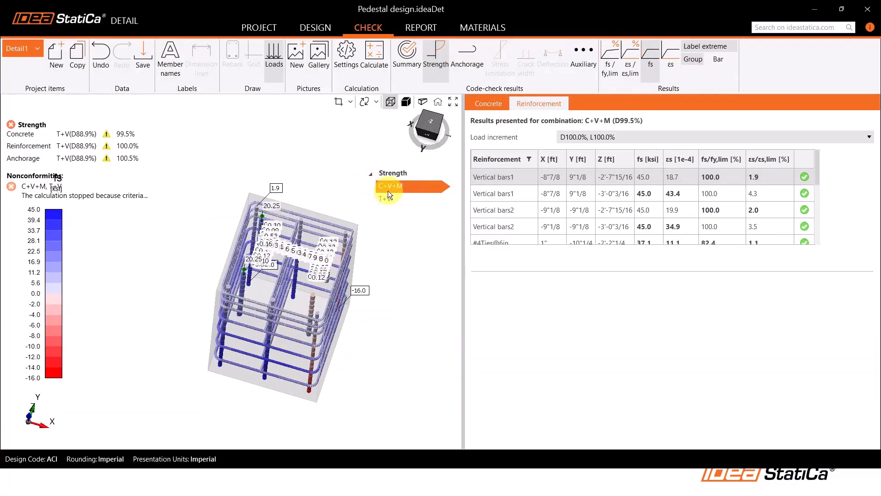
pyautogui.click(427, 133)
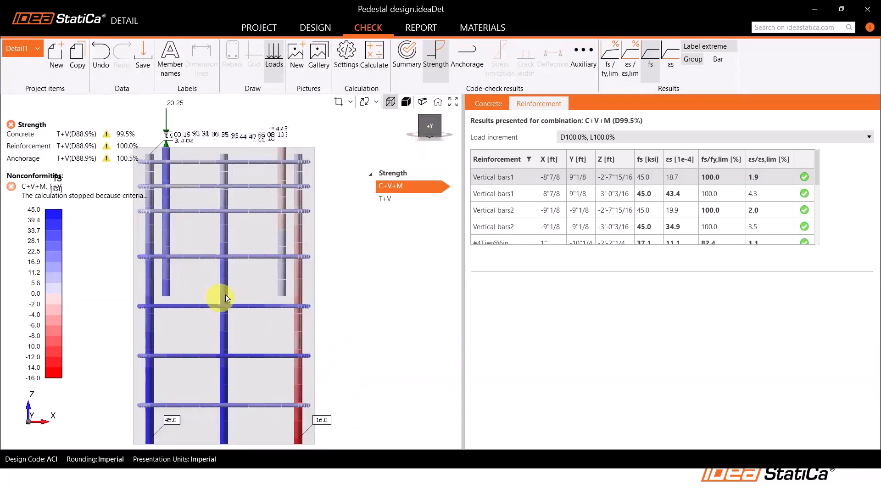
pyautogui.moveTo(226, 298); pyautogui.dragTo(261, 282, button='middle')
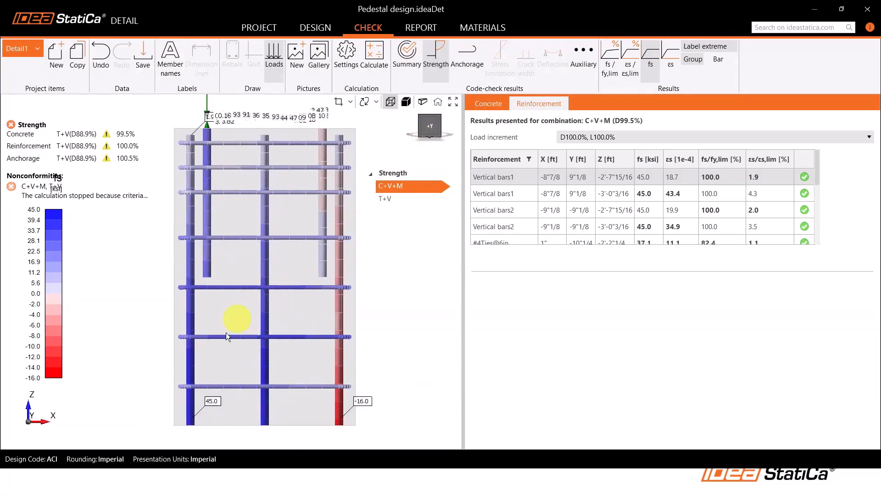
# Examine C+V+M's reinforcement stress fs in the vertical bars and ties at oblique angles
pyautogui.moveTo(349, 332); pyautogui.dragTo(276, 340, button='right')
pyautogui.scroll(-2, 276, 341)
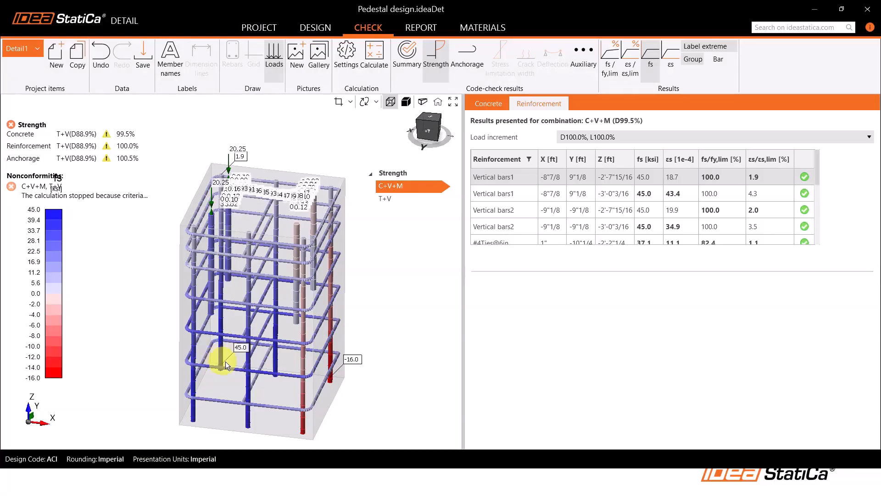
pyautogui.moveTo(222, 368); pyautogui.dragTo(261, 406, button='right')
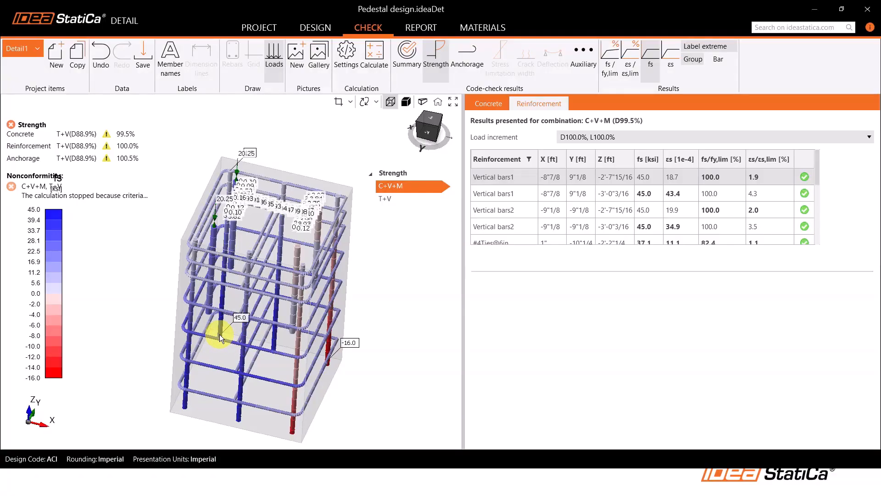
pyautogui.moveTo(248, 319); pyautogui.dragTo(246, 326, button='middle')
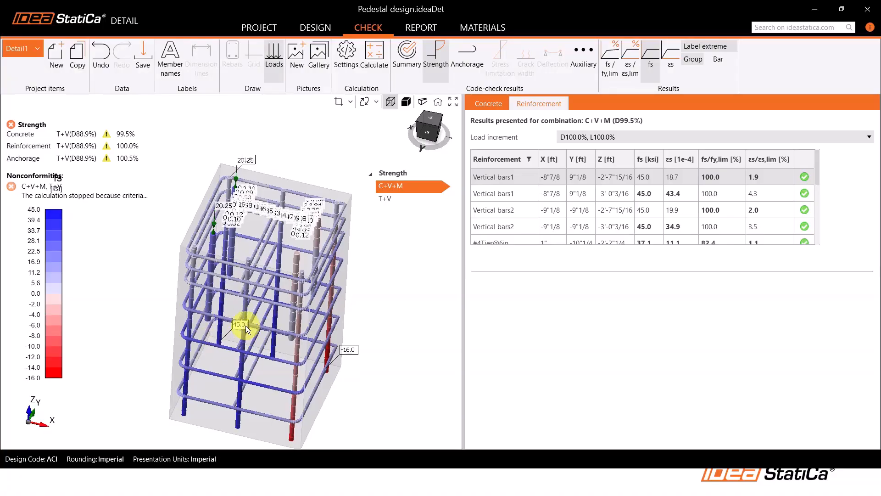
pyautogui.moveTo(259, 266); pyautogui.dragTo(253, 266, button='right')
pyautogui.moveTo(254, 268); pyautogui.dragTo(255, 280, button='middle')
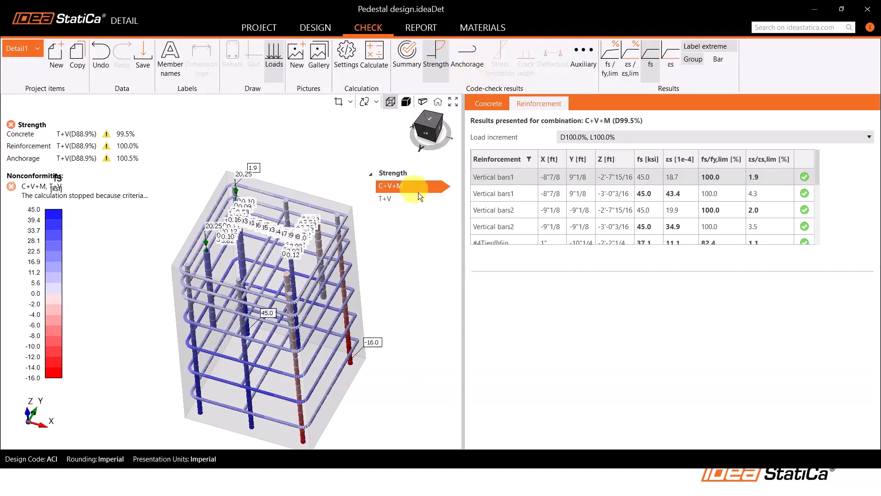
# Switch the reinforcement stress fs display to the T+V combination and inspect the vertical bars
pyautogui.click(387, 198)
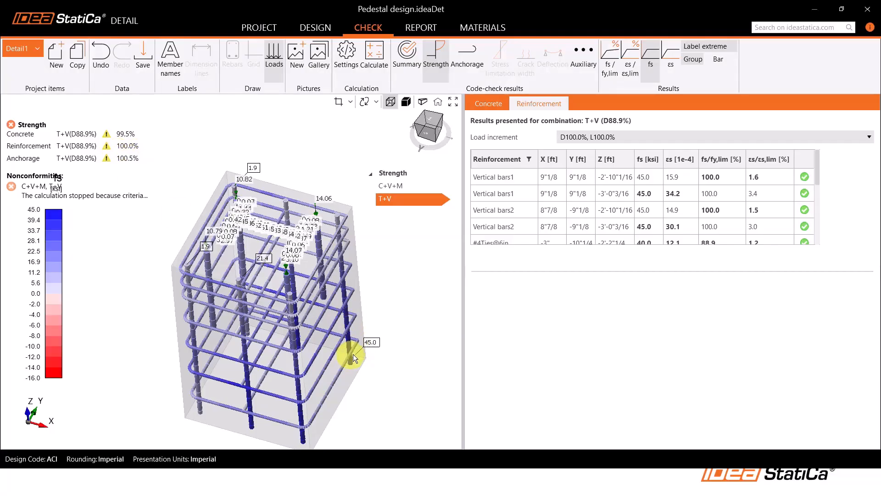
pyautogui.moveTo(345, 358); pyautogui.dragTo(351, 360, button='right')
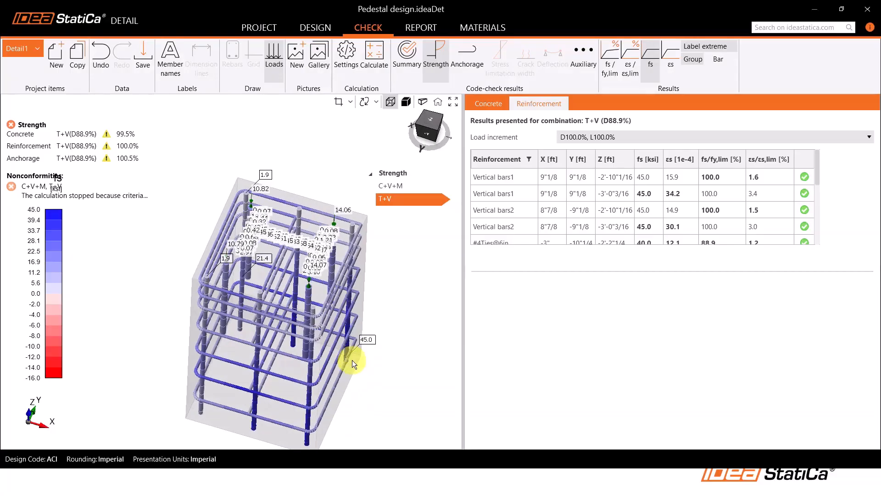
pyautogui.moveTo(346, 360); pyautogui.dragTo(341, 337, button='middle')
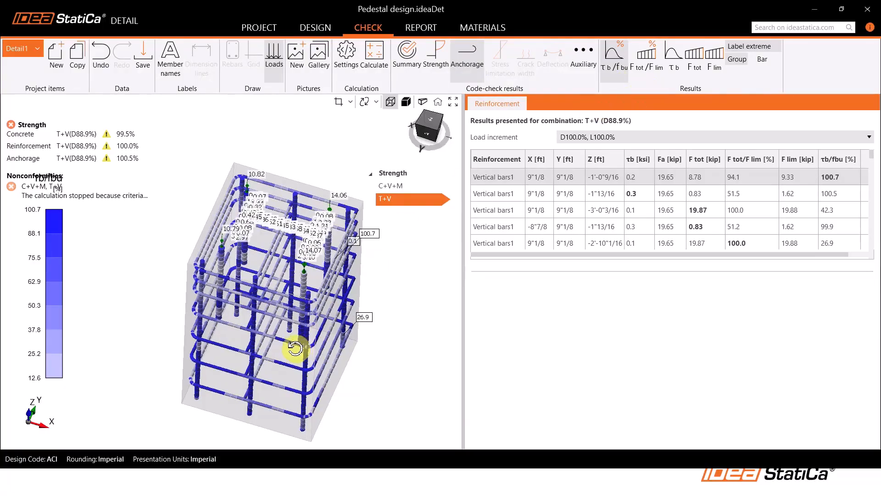
# Inspect the T+V anchorage results on the reinforcement and display the bond stress τb
pyautogui.moveTo(291, 351); pyautogui.dragTo(296, 308, button='right')
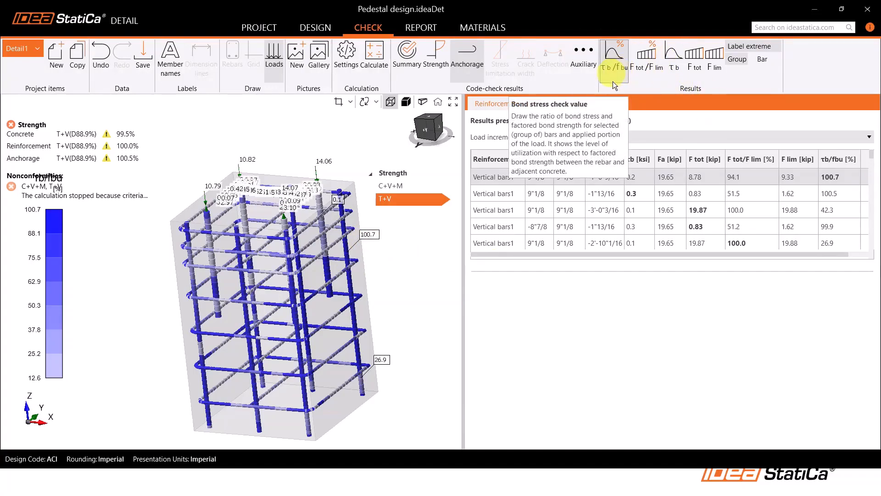
pyautogui.click(675, 72)
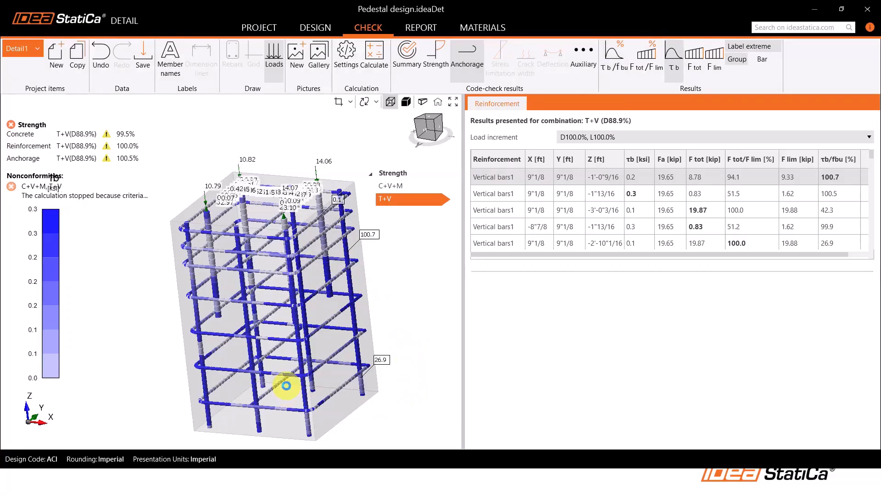
pyautogui.moveTo(393, 403)
pyautogui.mouseDown(button='middle')
pyautogui.moveTo(399, 411)
pyautogui.moveTo(391, 395)
pyautogui.mouseUp(button='middle')
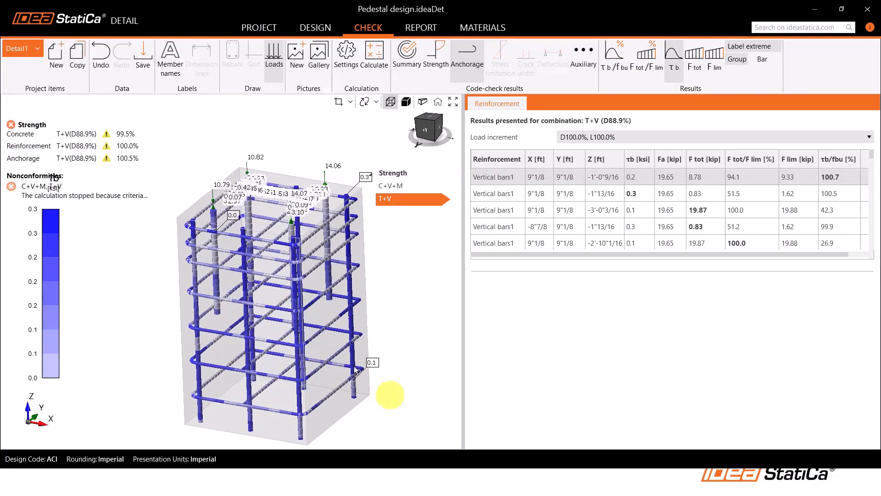
# Examine the C+V+M bond stress utilization τb/fbu around the pedestal, and return to the check summary with stress flow
pyautogui.moveTo(390, 394); pyautogui.dragTo(303, 360, button='right')
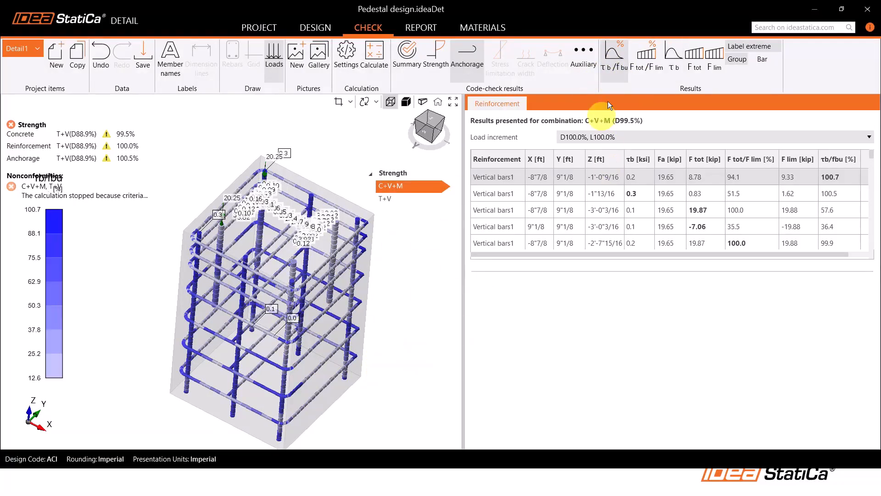
pyautogui.moveTo(368, 335); pyautogui.dragTo(201, 321, button='middle')
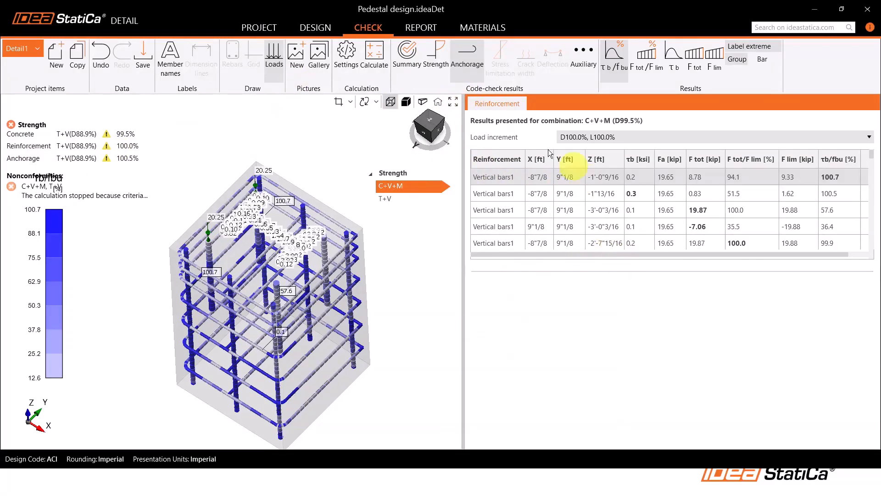
pyautogui.click(404, 73)
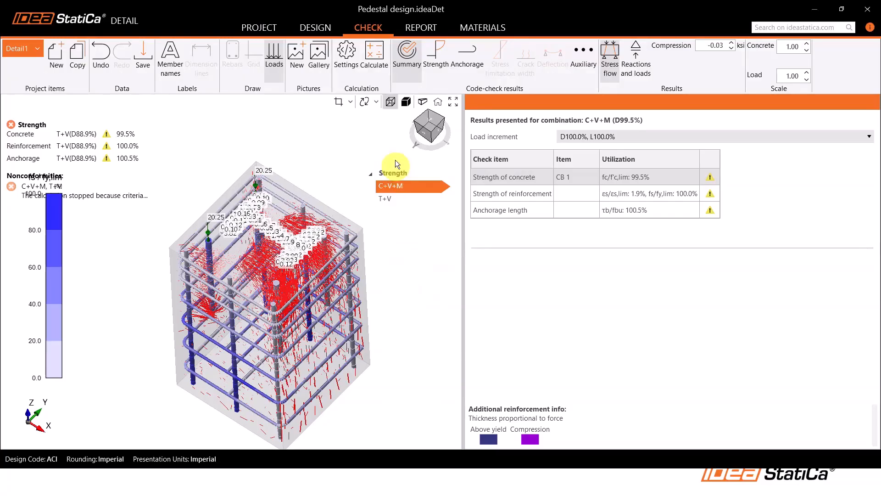
# Display the T+V stress flow in Detail1's check summary and examine it around the anchors from above
pyautogui.click(396, 199)
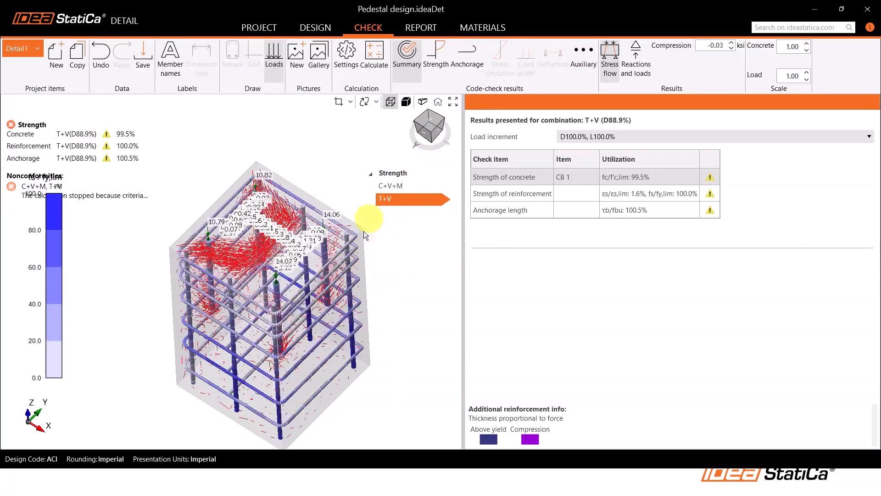
pyautogui.click(434, 122)
pyautogui.moveTo(191, 316); pyautogui.dragTo(276, 341, button='middle')
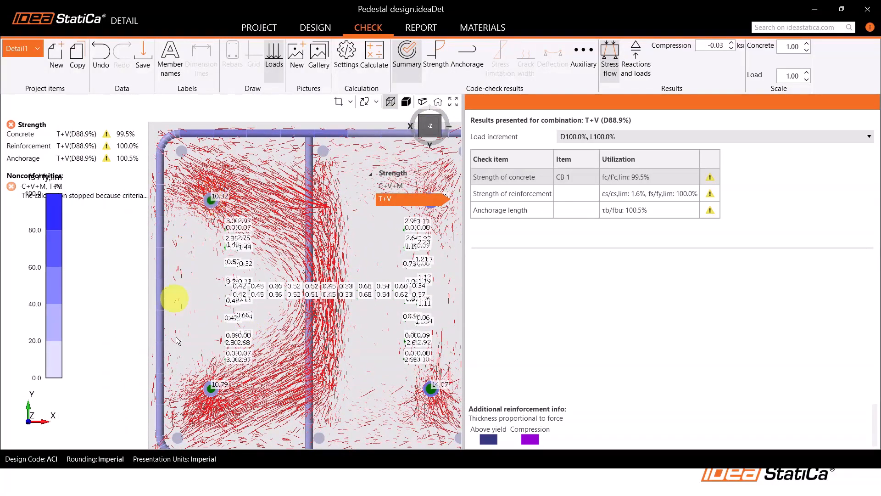
pyautogui.moveTo(214, 390); pyautogui.dragTo(198, 385, button='middle')
pyautogui.scroll(-2, 150, 409)
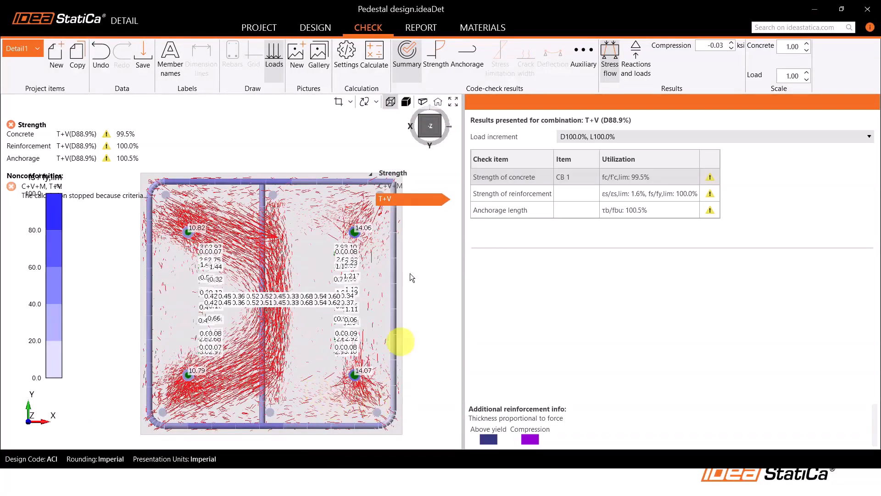
pyautogui.moveTo(377, 321); pyautogui.dragTo(380, 328, button='middle')
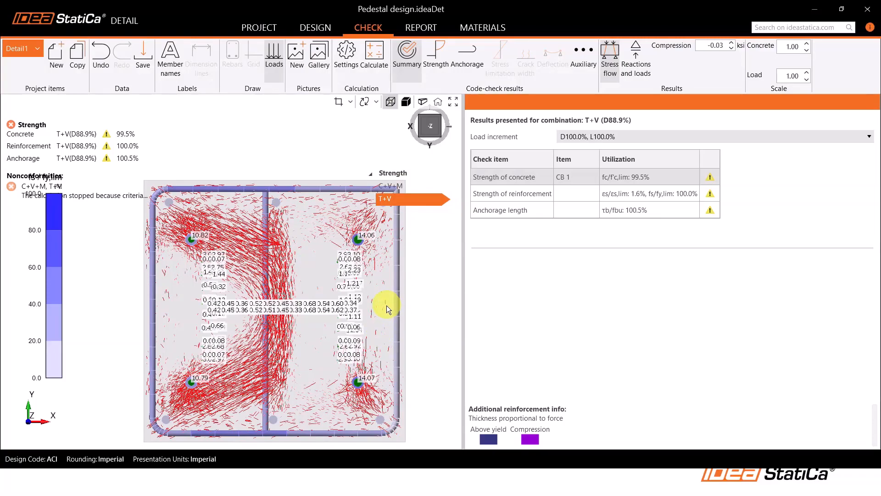
pyautogui.click(161, 310)
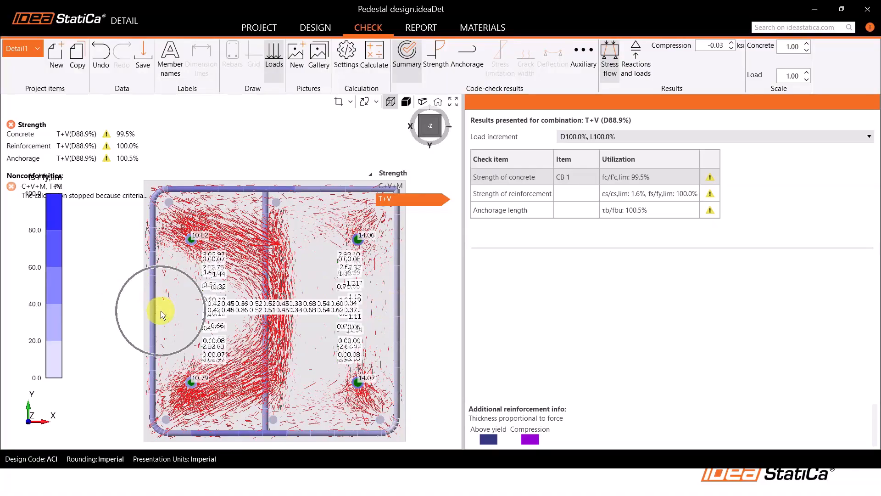
pyautogui.moveTo(171, 312); pyautogui.dragTo(173, 330, button='middle')
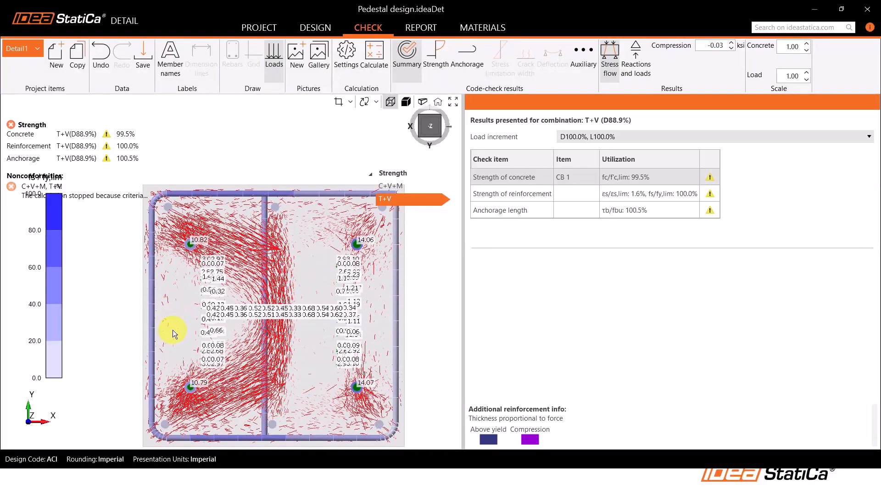
# Switch the check results to the Detail2 project item
pyautogui.click(37, 49)
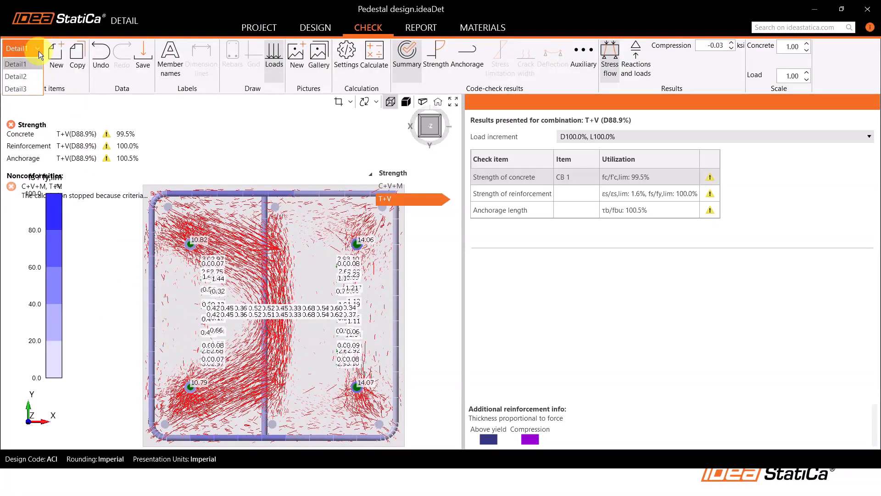
pyautogui.click(333, 30)
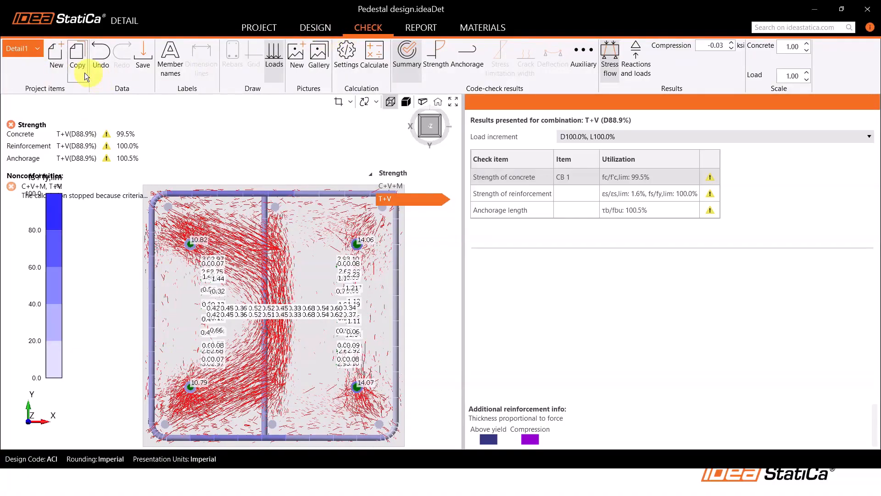
pyautogui.click(26, 51)
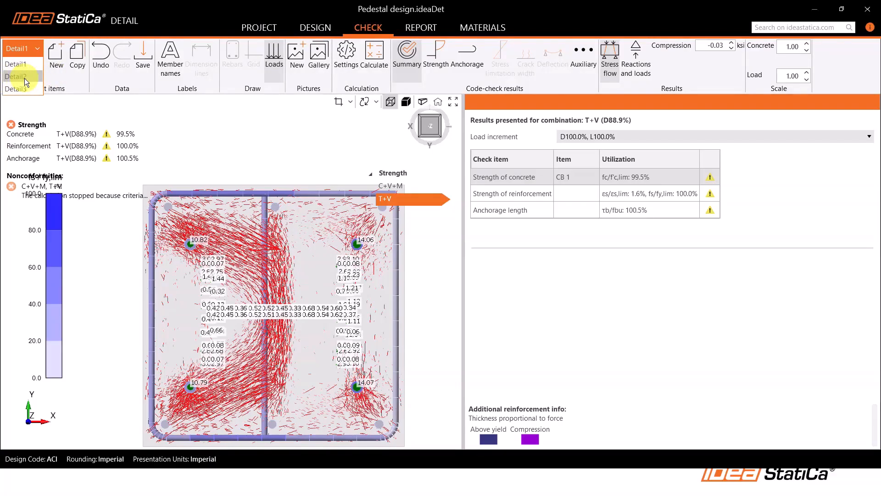
pyautogui.click(23, 77)
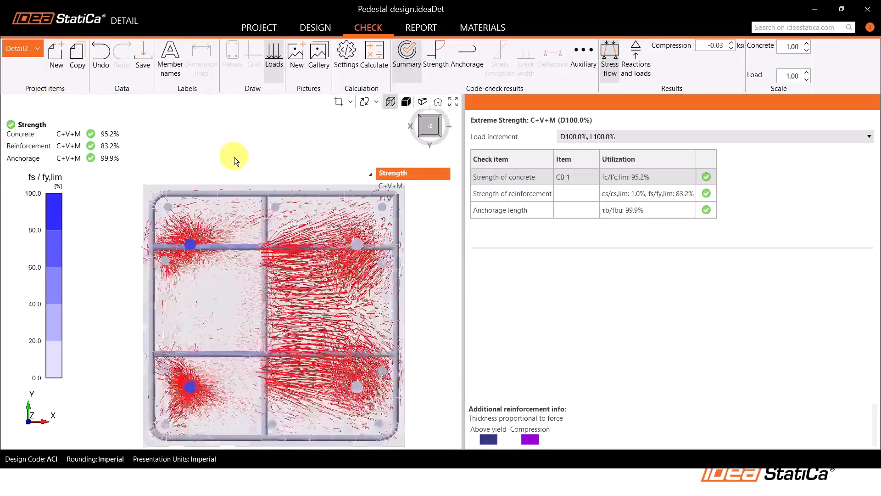
# Show the rebars in Detail2's design model and inspect the layout of ties and vertical bars from above
pyautogui.click(323, 26)
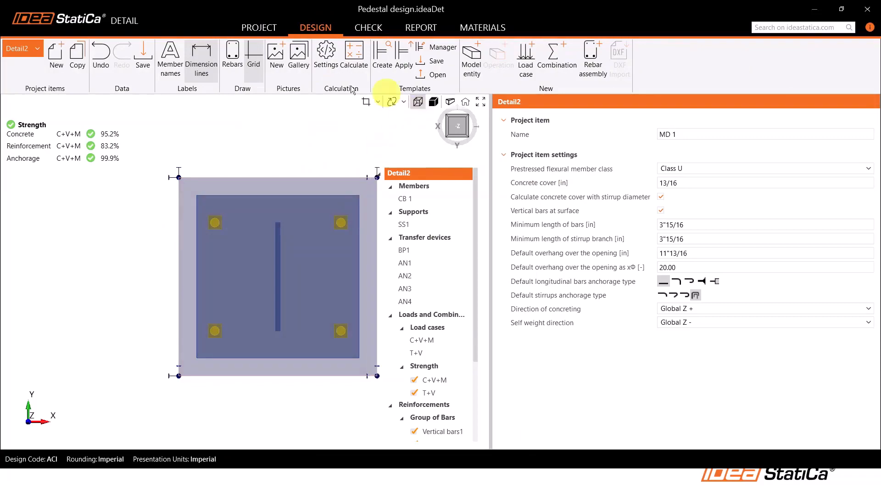
pyautogui.click(232, 69)
pyautogui.click(263, 160)
pyautogui.moveTo(263, 159); pyautogui.dragTo(227, 160, button='middle')
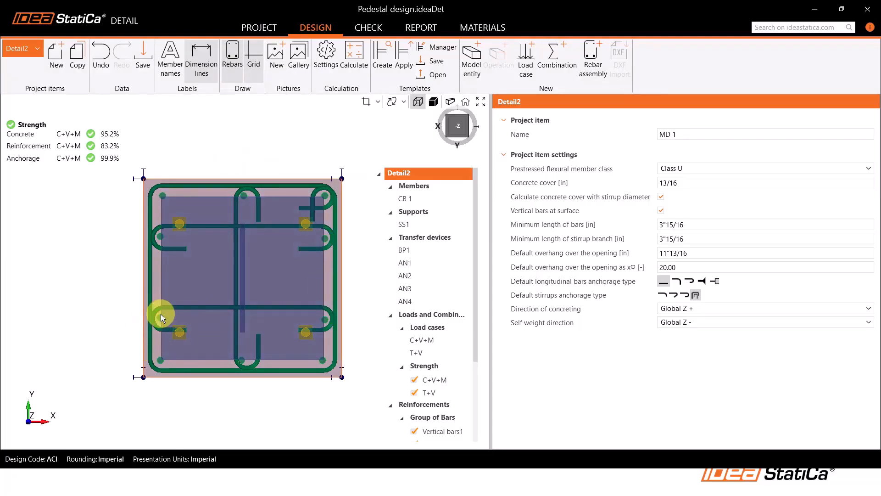
pyautogui.moveTo(159, 321); pyautogui.dragTo(223, 345, button='right')
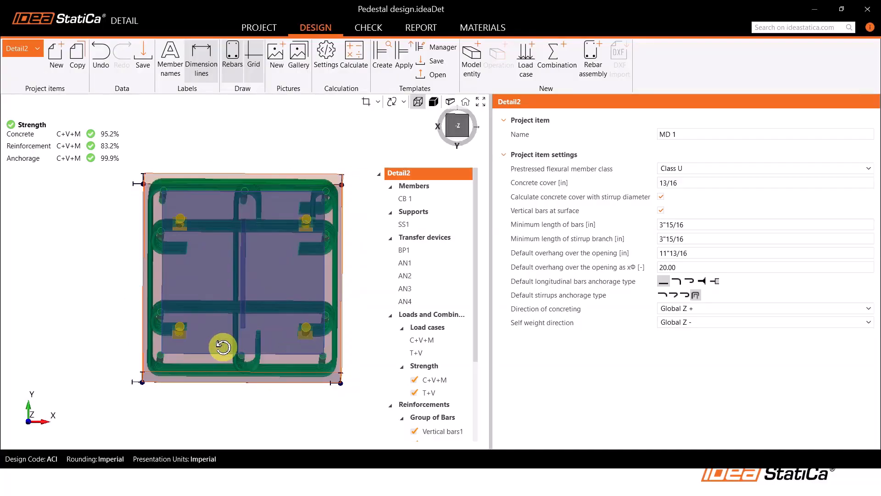
# Return to Detail2's check summary and examine the stress flow from above for the extreme result and for T+V
pyautogui.click(368, 29)
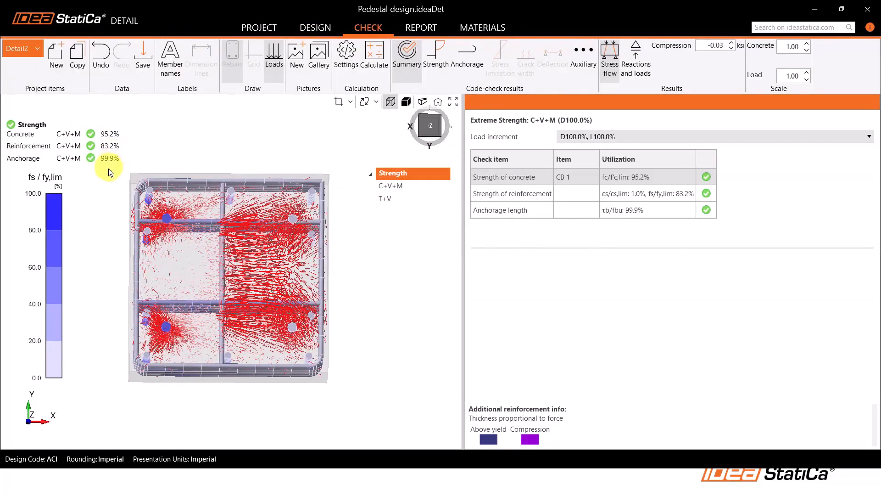
pyautogui.click(428, 130)
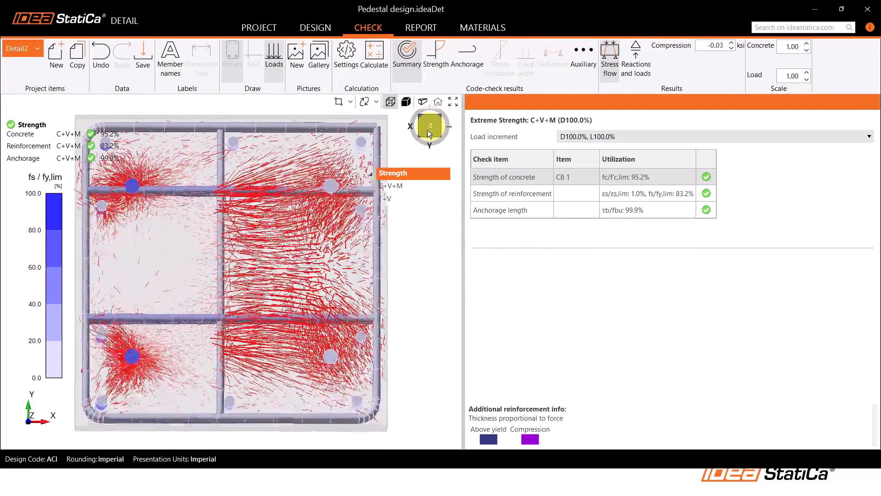
pyautogui.moveTo(163, 333); pyautogui.dragTo(228, 374, button='middle')
pyautogui.scroll(-2, 202, 298)
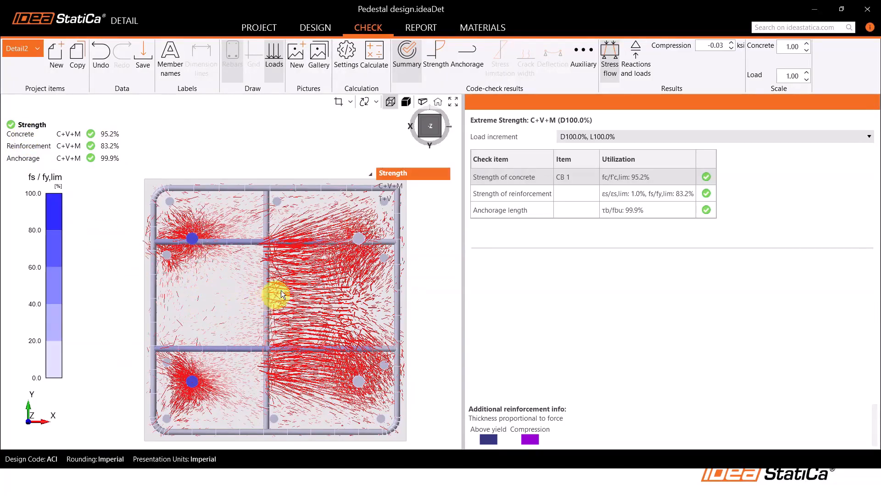
pyautogui.click(391, 200)
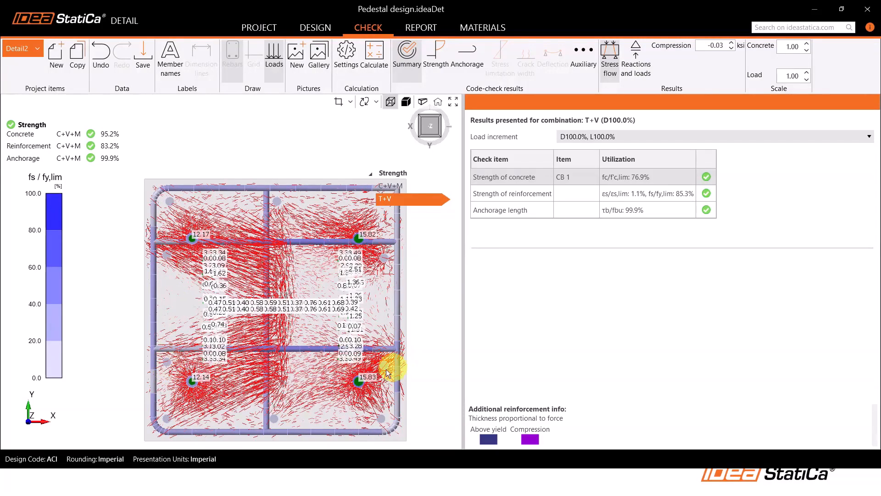
pyautogui.scroll(-3, 186, 276)
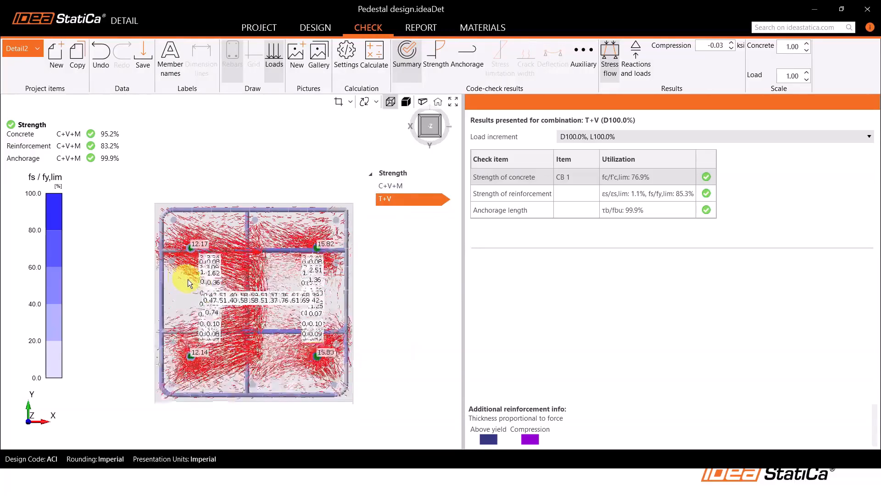
# Display Detail2's C+V+M stress flow and examine the struts and vertical bars from above and in isometric view
pyautogui.click(408, 187)
pyautogui.scroll(2, 184, 284)
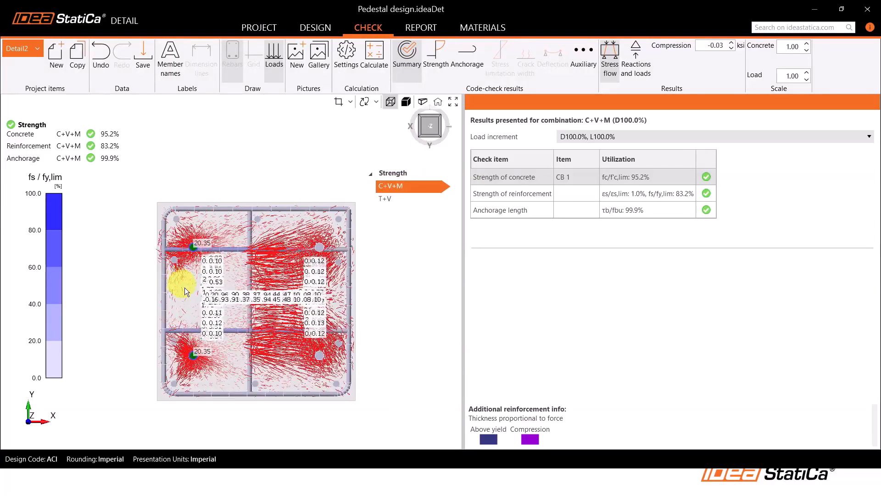
pyautogui.moveTo(255, 324); pyautogui.dragTo(255, 258, button='right')
pyautogui.moveTo(381, 411); pyautogui.dragTo(309, 309, button='right')
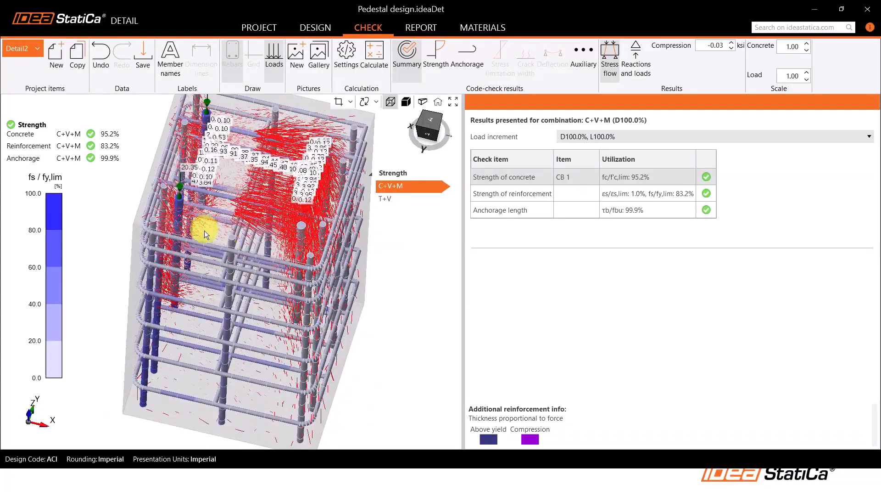
pyautogui.moveTo(206, 235); pyautogui.dragTo(229, 289, button='middle')
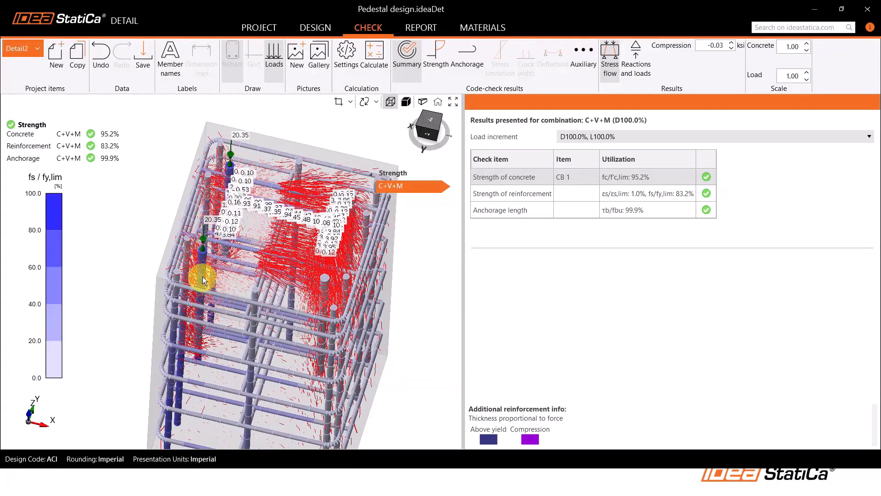
pyautogui.moveTo(205, 286); pyautogui.dragTo(206, 305, button='right')
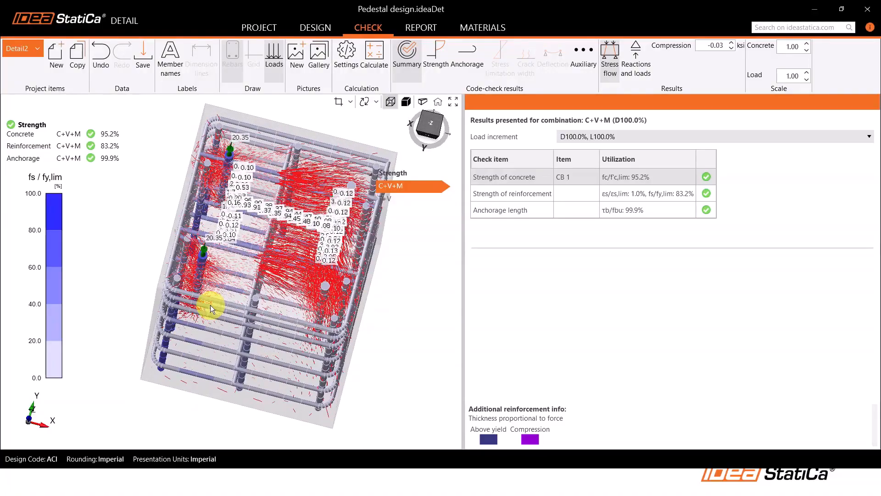
pyautogui.click(438, 134)
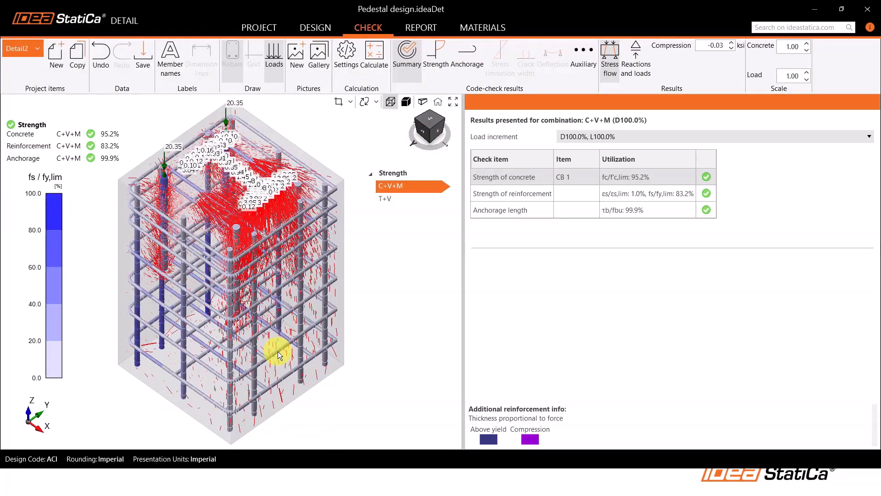
pyautogui.scroll(-2, 302, 316)
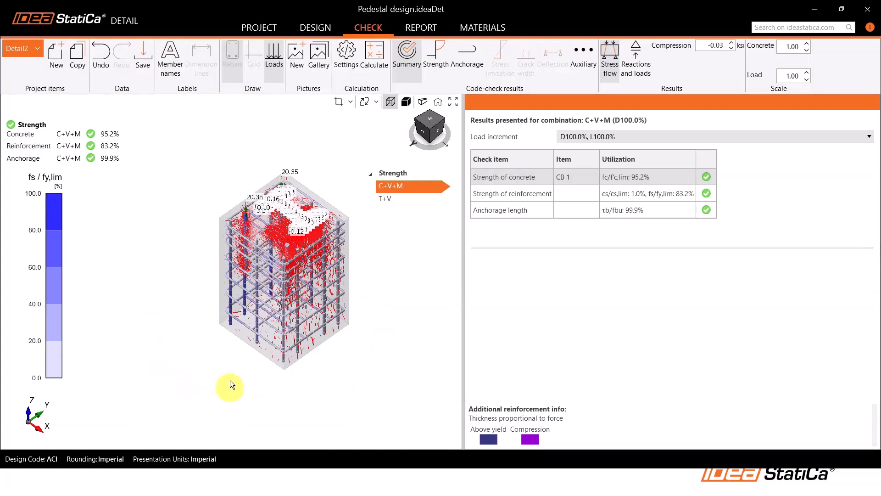
pyautogui.moveTo(230, 380); pyautogui.dragTo(219, 356, button='middle')
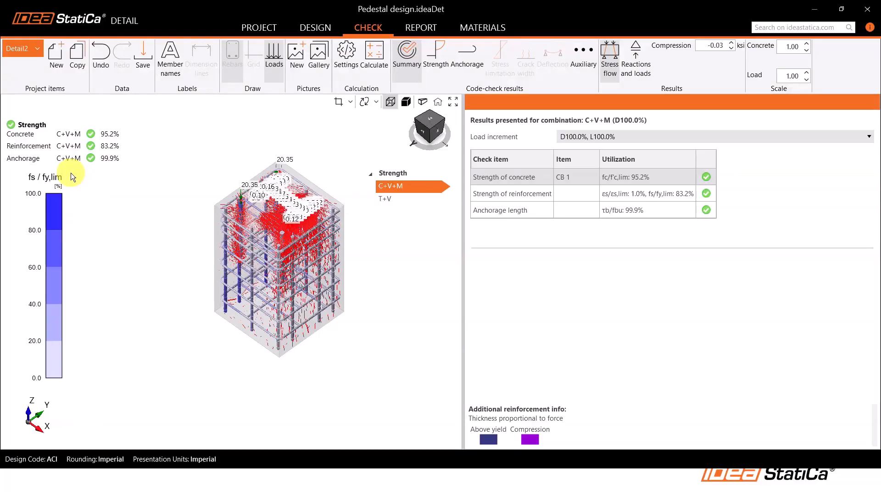
# Switch to the Detail3 project item and examine its extreme strength stress flow from above and in isometric view
pyautogui.click(11, 52)
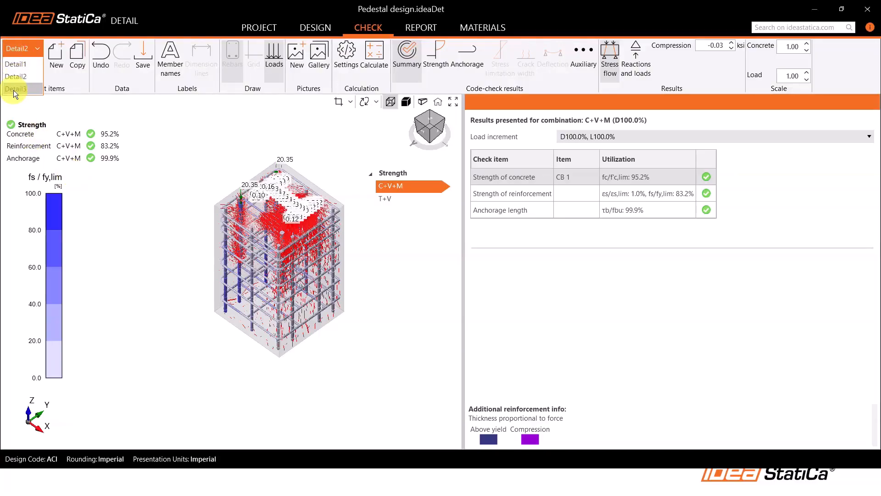
pyautogui.click(15, 89)
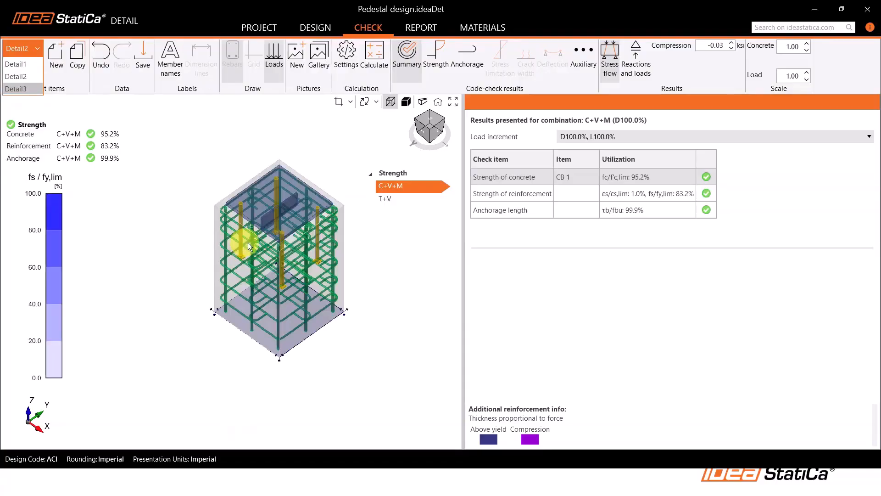
pyautogui.click(429, 124)
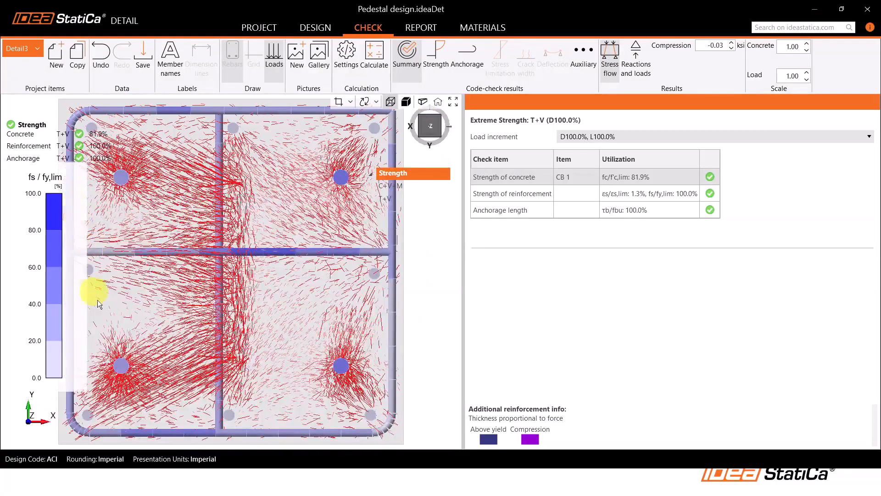
pyautogui.moveTo(154, 263); pyautogui.dragTo(183, 267, button='middle')
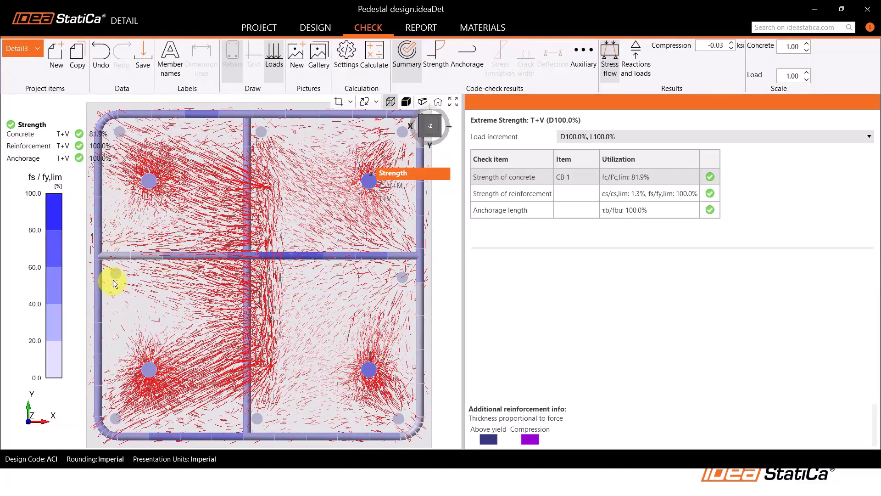
pyautogui.scroll(-1, 120, 282)
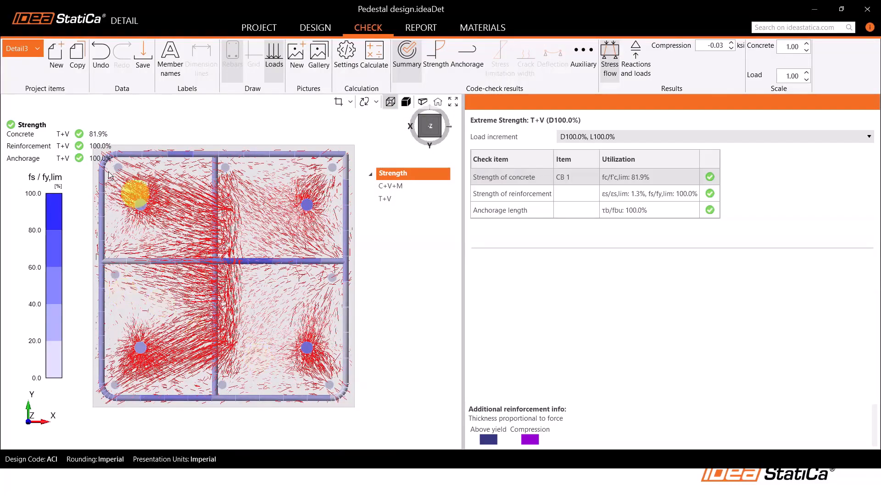
pyautogui.moveTo(198, 328); pyautogui.dragTo(234, 322, button='middle')
pyautogui.scroll(-1, 321, 347)
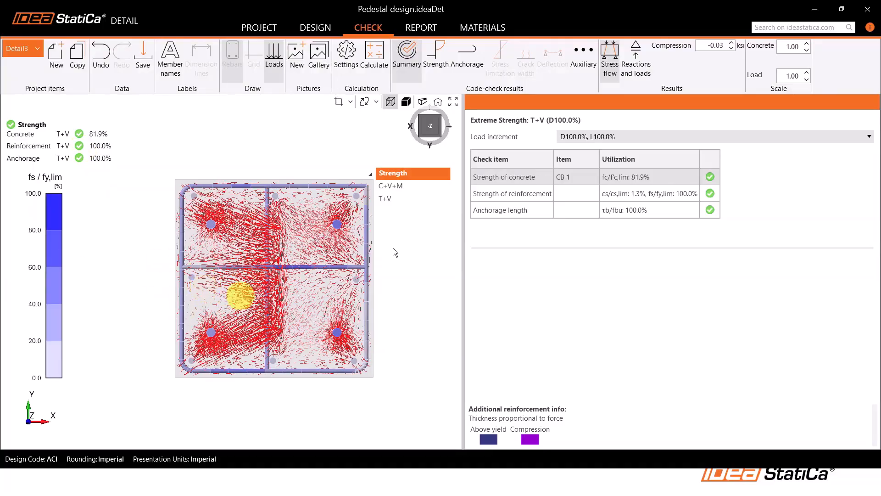
pyautogui.click(418, 134)
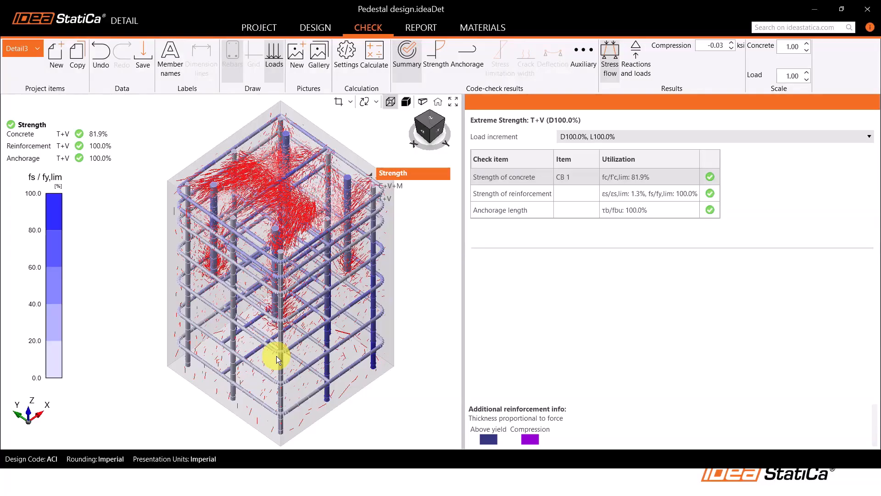
pyautogui.scroll(-2, 202, 310)
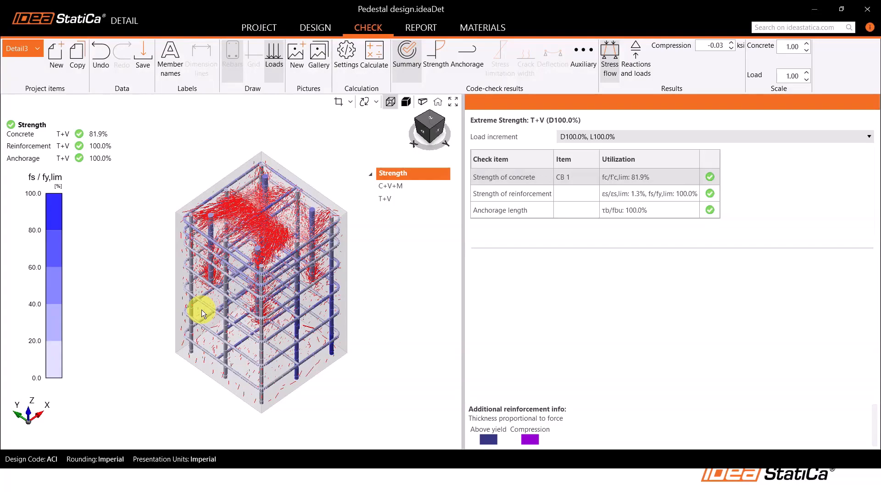
pyautogui.click(549, 484)
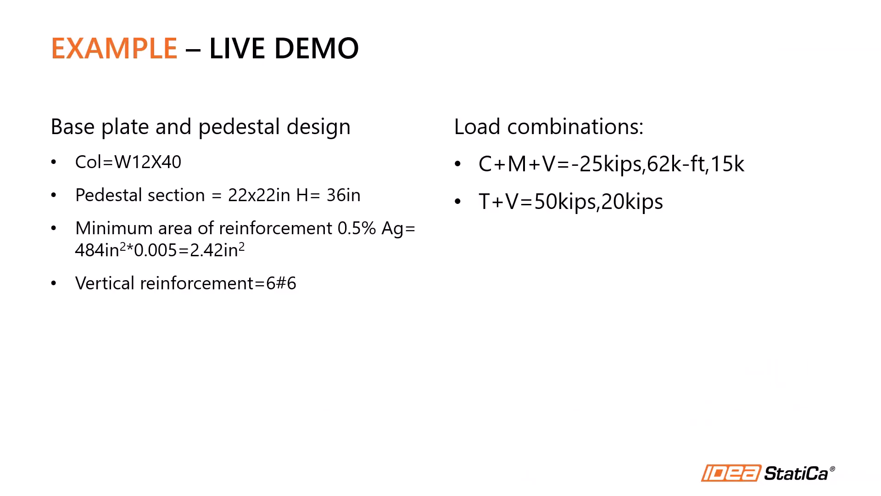
pyautogui.press('Right')
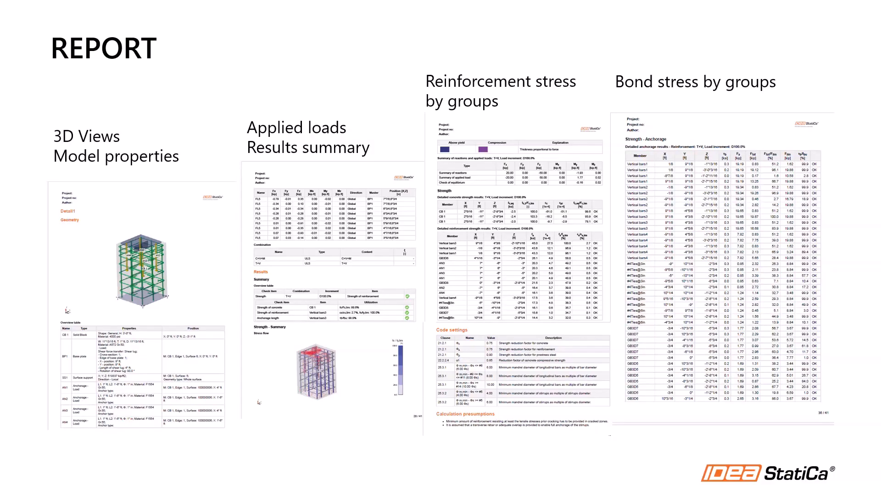
pyautogui.click(94, 473)
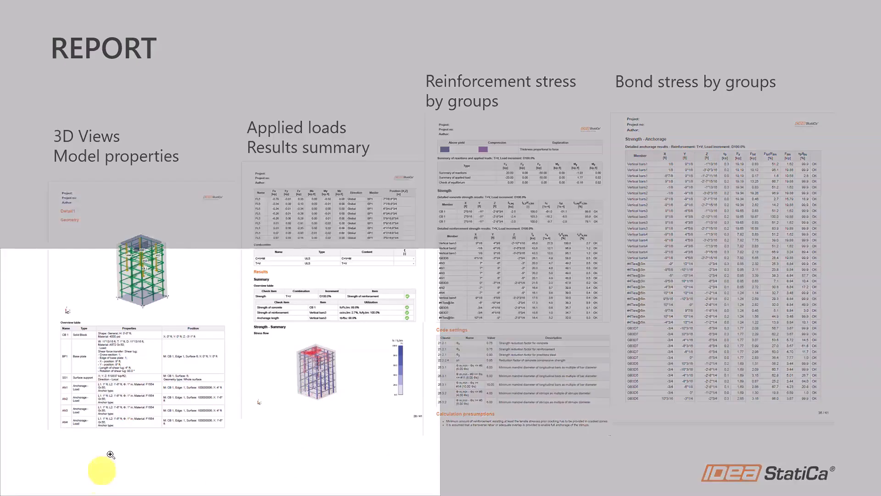
pyautogui.click(166, 248)
pyautogui.moveTo(236, 338); pyautogui.dragTo(281, 198)
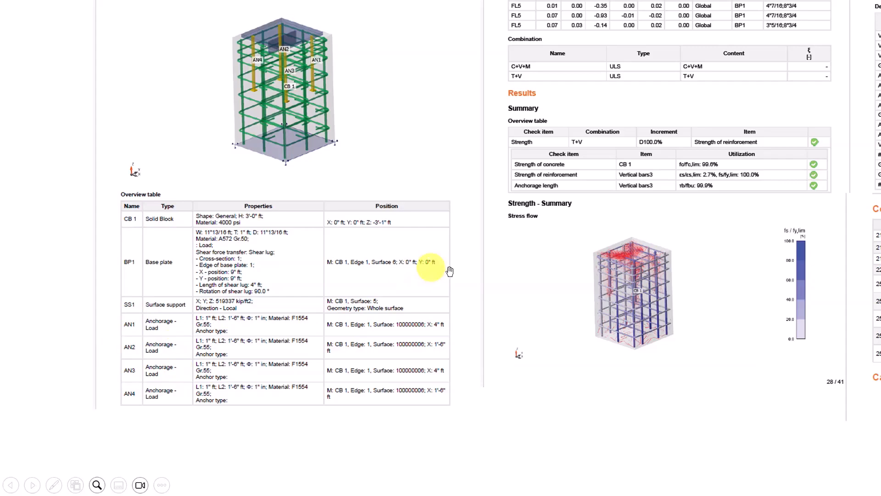
pyautogui.moveTo(622, 163); pyautogui.dragTo(412, 425)
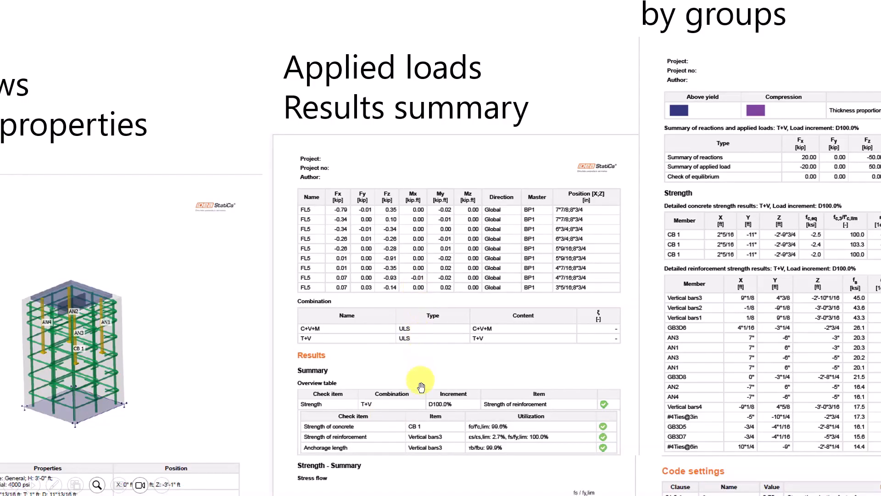
pyautogui.moveTo(421, 387); pyautogui.dragTo(414, 231)
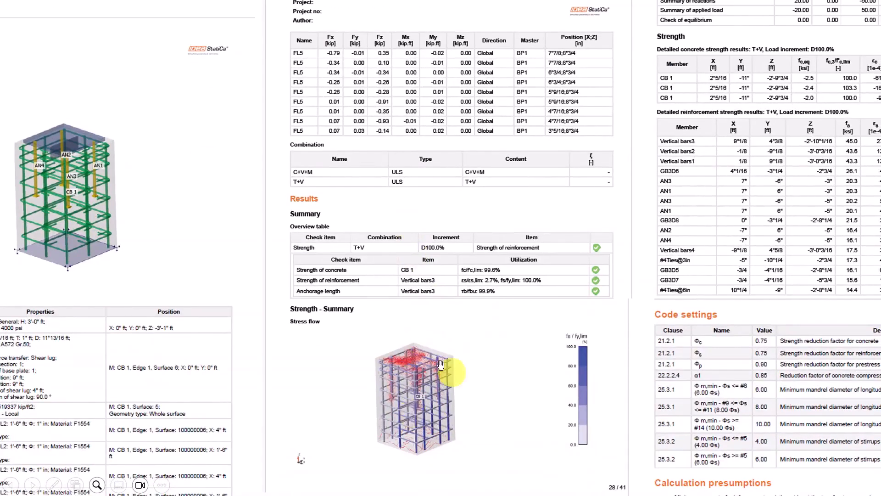
pyautogui.moveTo(575, 355); pyautogui.dragTo(304, 450)
pyautogui.moveTo(490, 261); pyautogui.dragTo(464, 387)
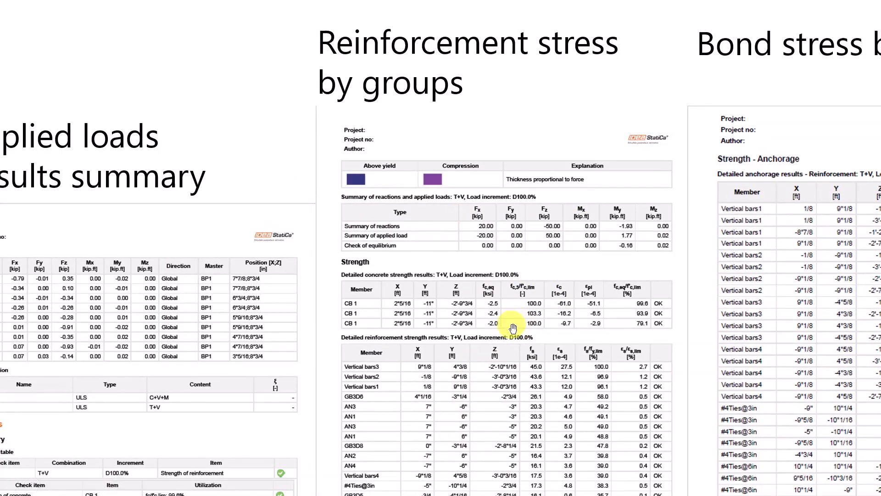
pyautogui.moveTo(513, 335); pyautogui.dragTo(499, 190)
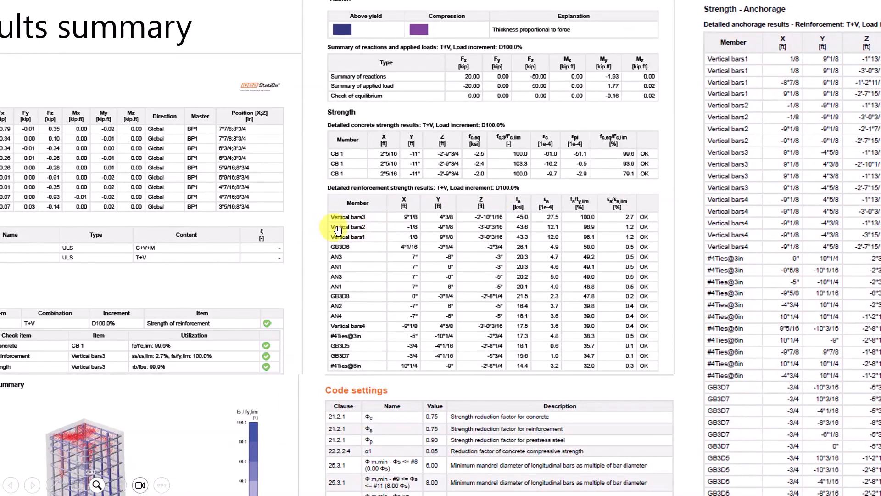
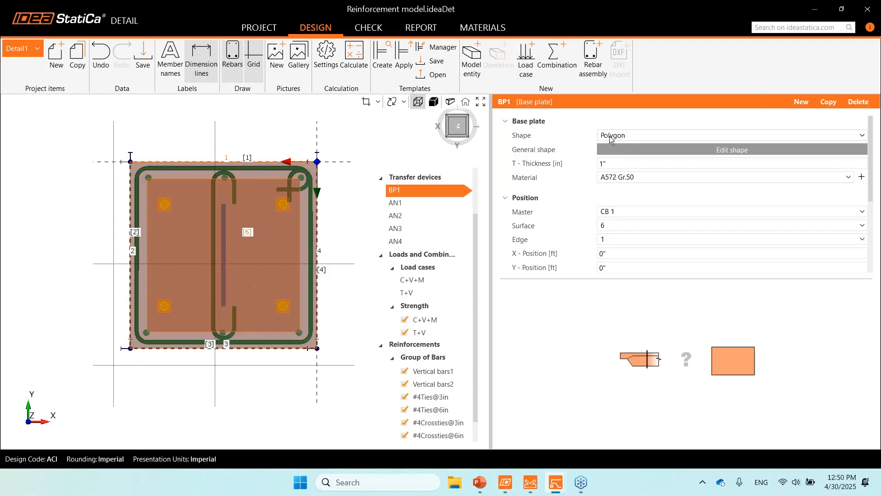
# Review the polygon points defining base plate BP1's general shape and close the shape table without changes
pyautogui.click(720, 151)
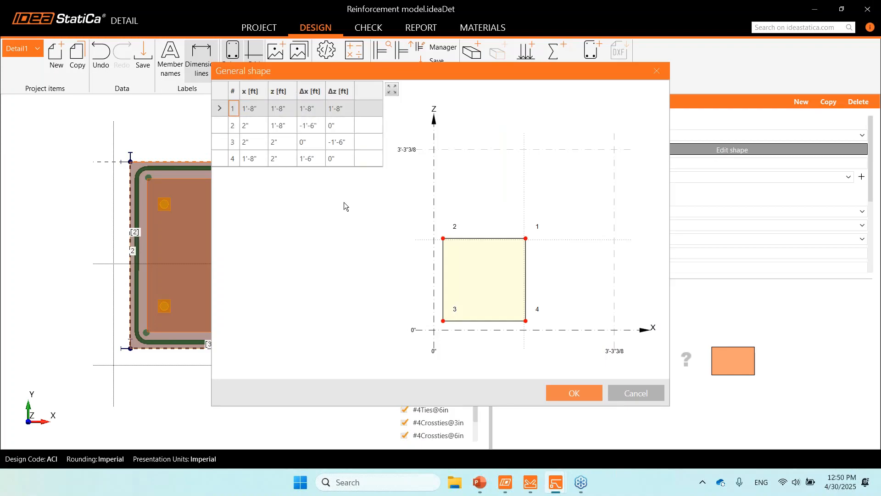
pyautogui.click(657, 72)
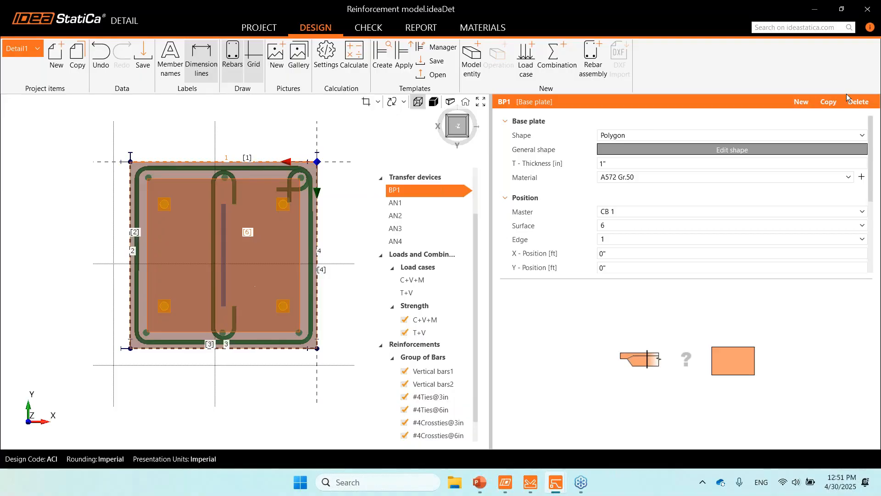
# Switch to the Base plateLivedemo model in IDEA StatiCa Connection and examine operation BP1's plate, anchor, weld and foundation block settings
pyautogui.hotkey('alt', 'Tab')
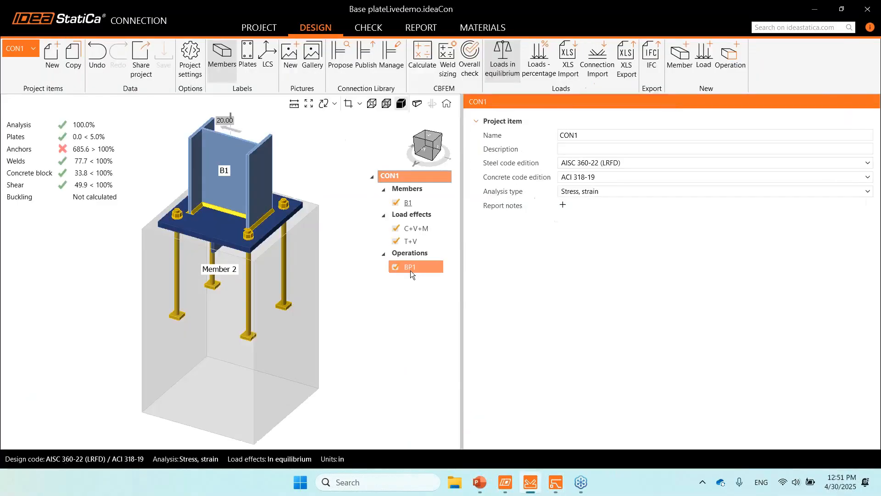
pyautogui.click(411, 270)
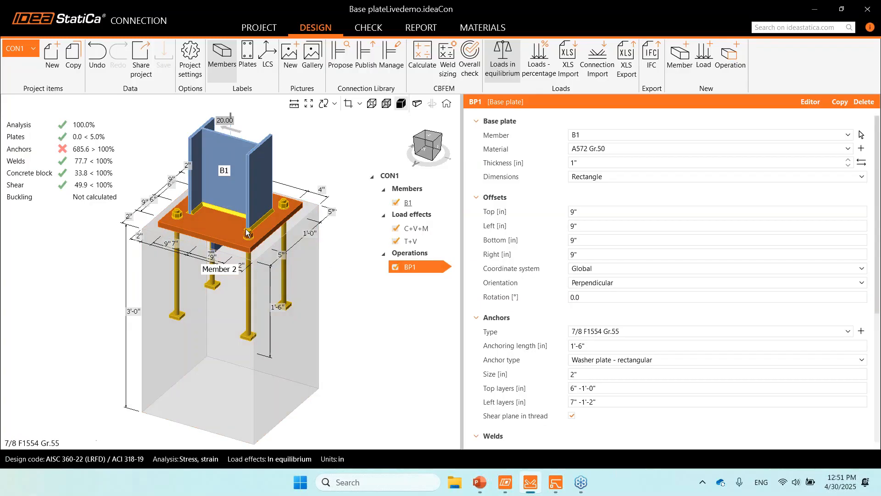
pyautogui.moveTo(242, 210); pyautogui.dragTo(258, 172, button='right')
pyautogui.scroll(-6, 517, 313)
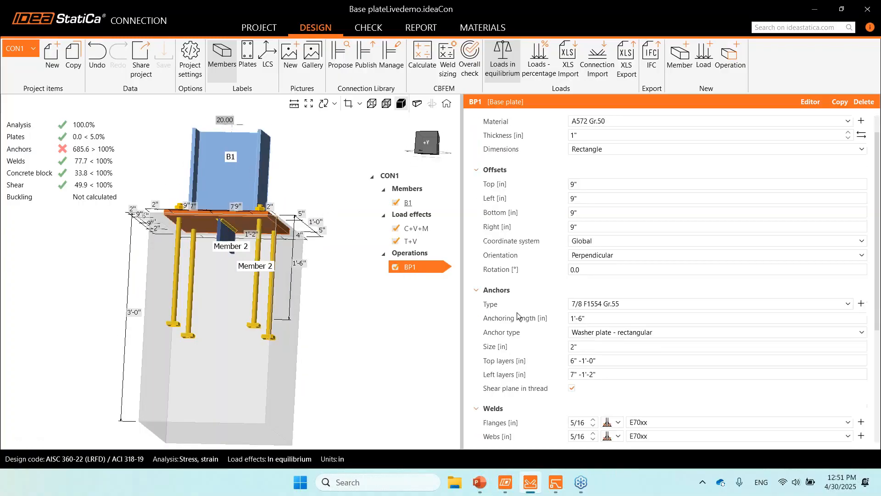
pyautogui.scroll(-2, 517, 313)
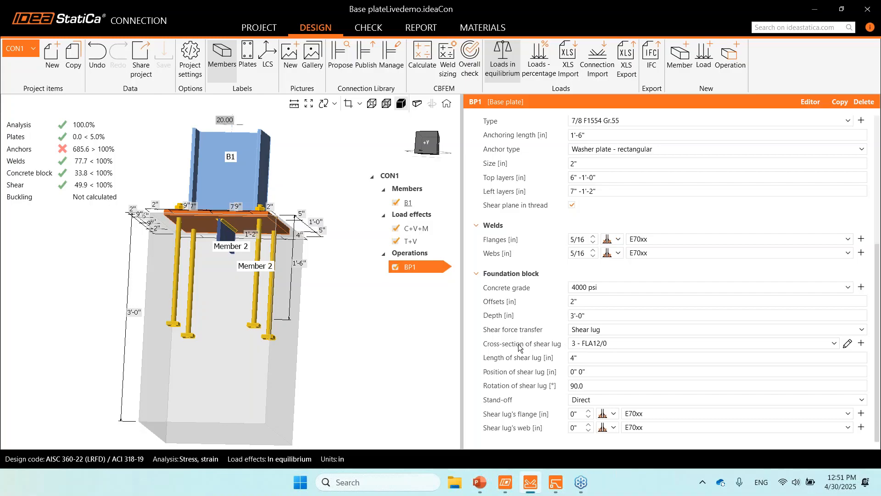
# Browse the rolled and the welded, composed shapes available for a new shear lug cross-section, then leave without choosing one
pyautogui.click(862, 343)
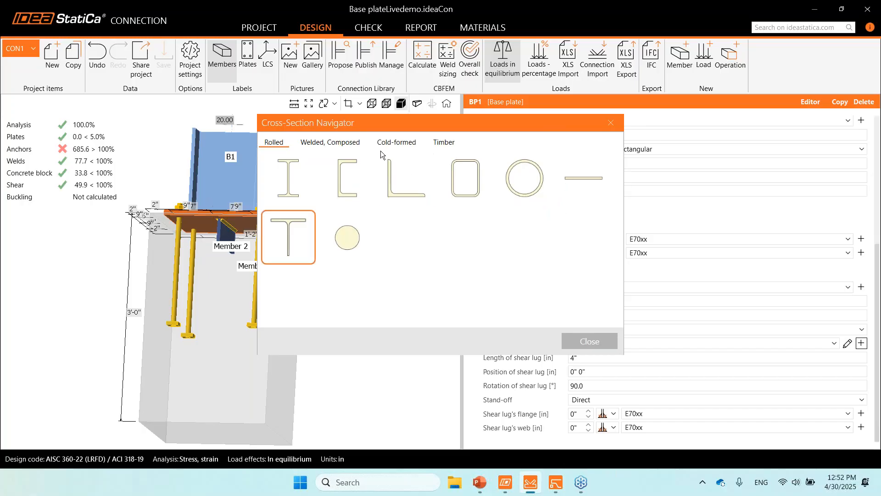
pyautogui.click(354, 142)
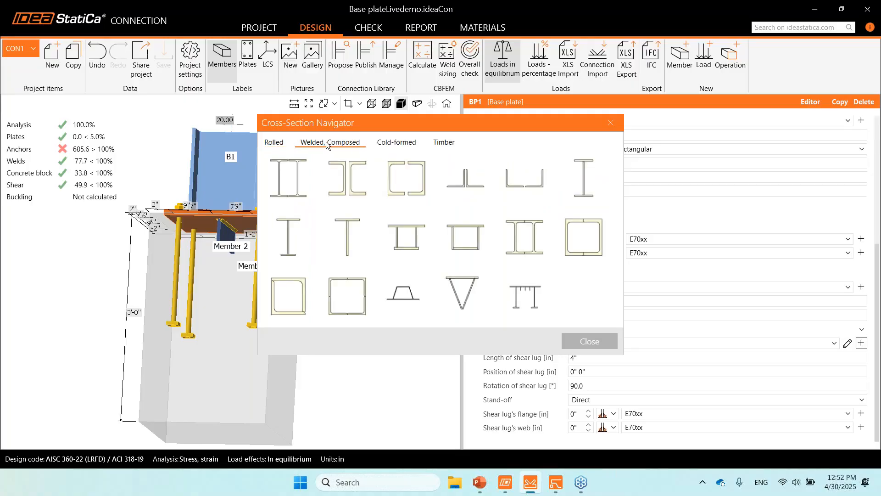
pyautogui.click(274, 142)
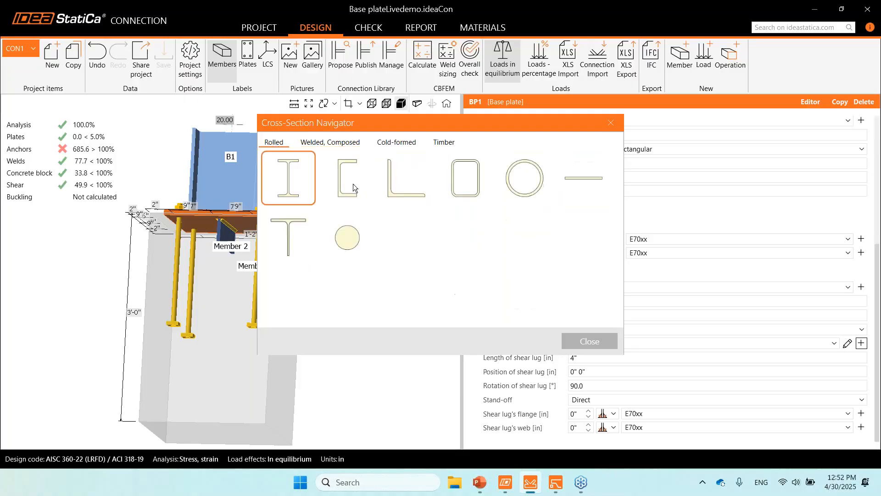
pyautogui.click(315, 144)
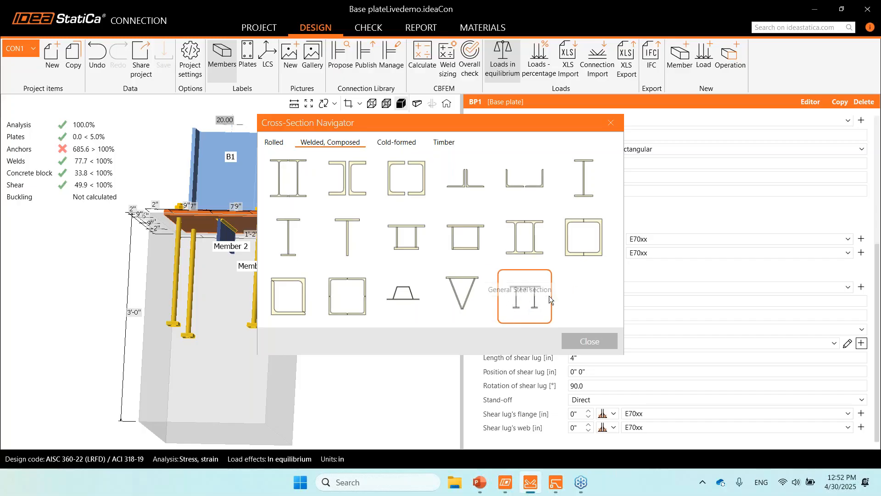
pyautogui.click(618, 120)
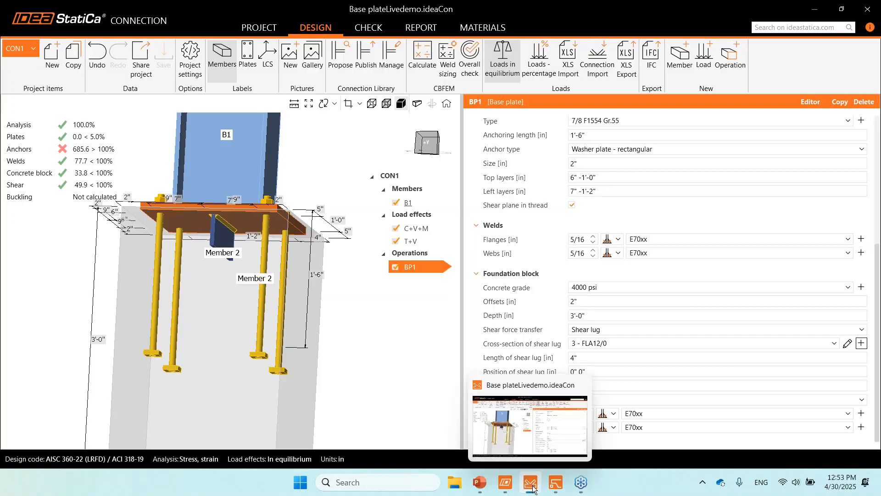
# Switch back to Reinforcement model.ideaDet in IDEA StatiCa Detail and show the properties of the Vertical bars1 group
pyautogui.moveTo(554, 489)
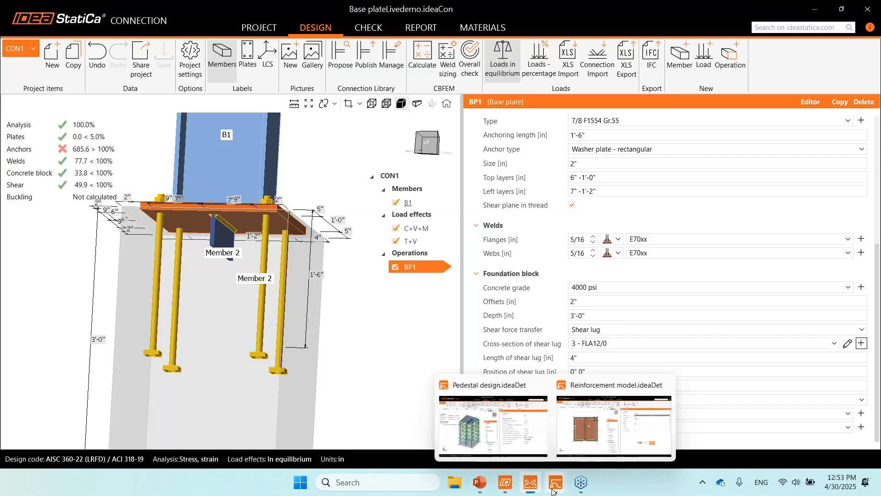
pyautogui.click(591, 420)
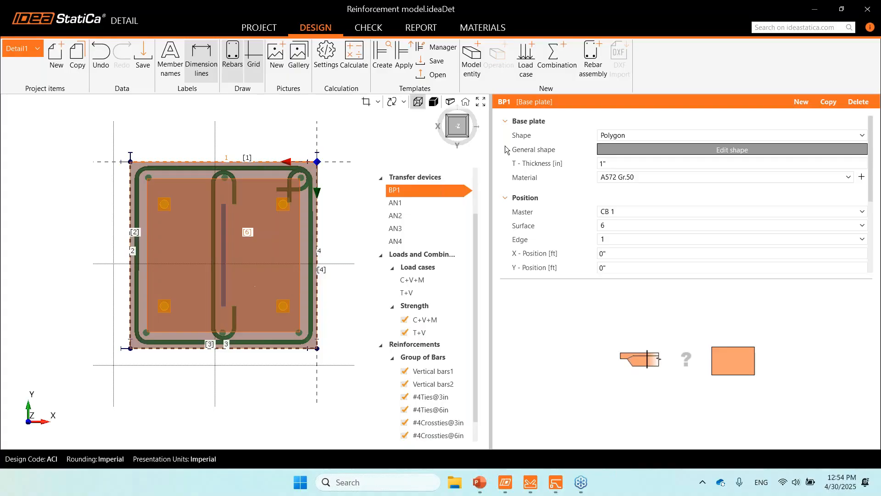
pyautogui.click(439, 373)
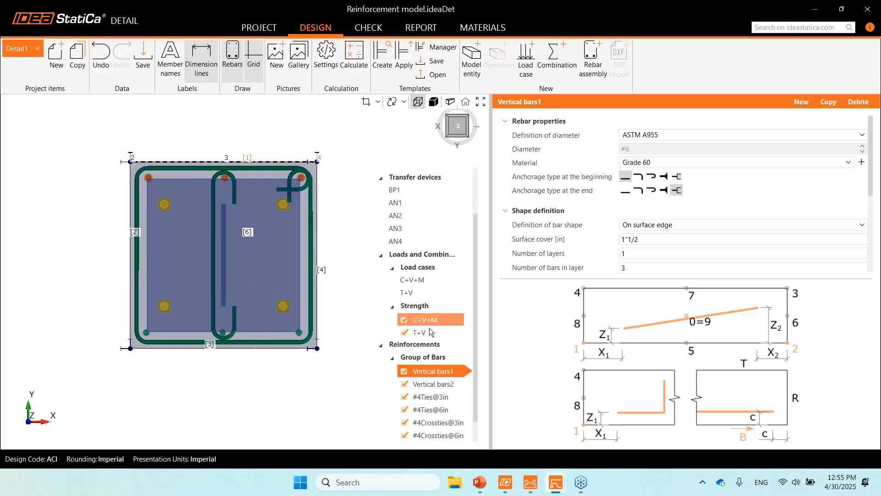
# Set the anchor type of AN1 to Adhesive Anchor
pyautogui.click(412, 202)
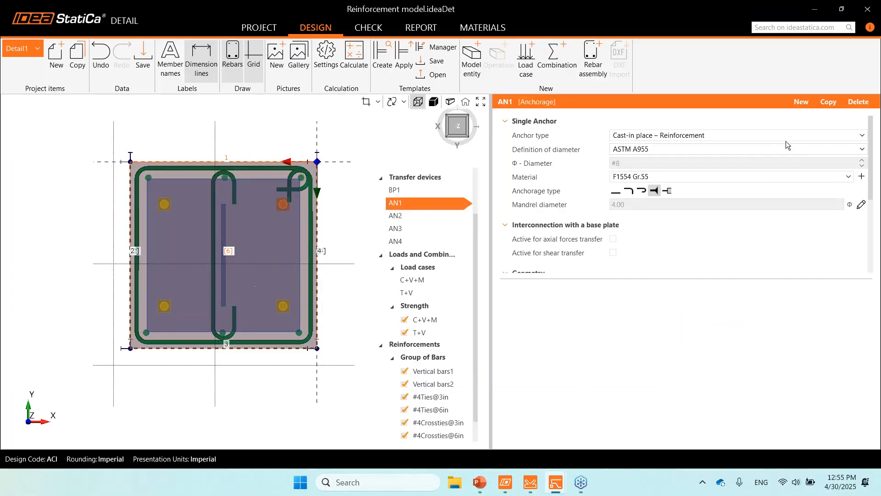
pyautogui.click(785, 136)
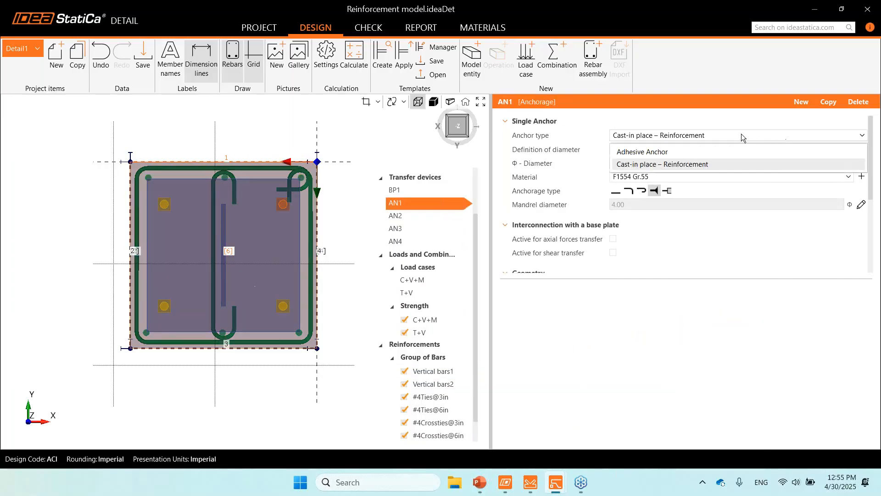
pyautogui.click(655, 152)
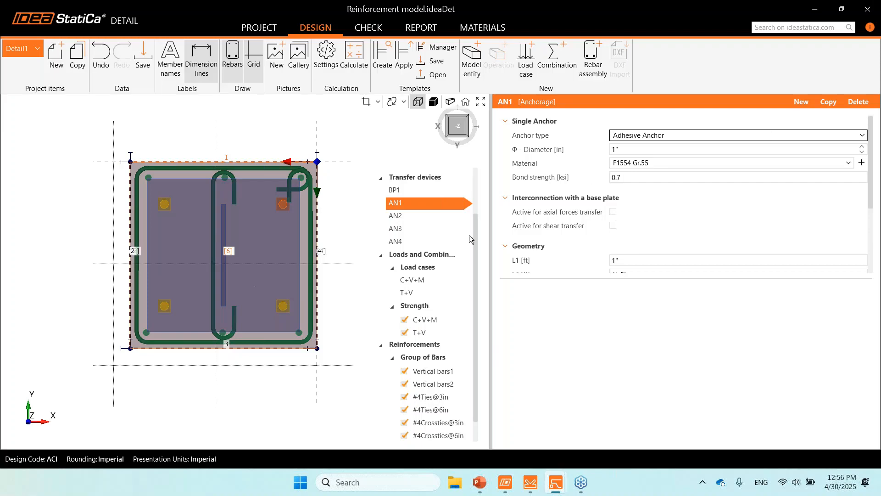
# Return to the Vertical bars1 group and show the available options for its bar shape definition
pyautogui.scroll(-1, 447, 351)
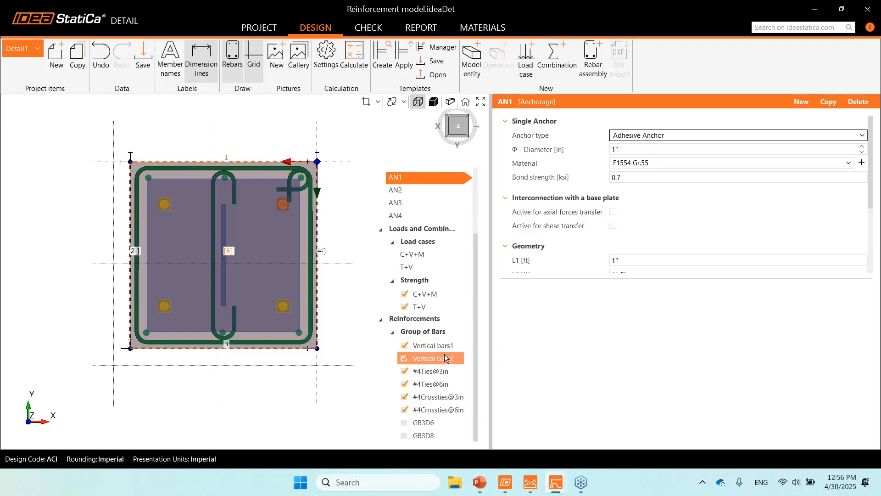
pyautogui.click(445, 345)
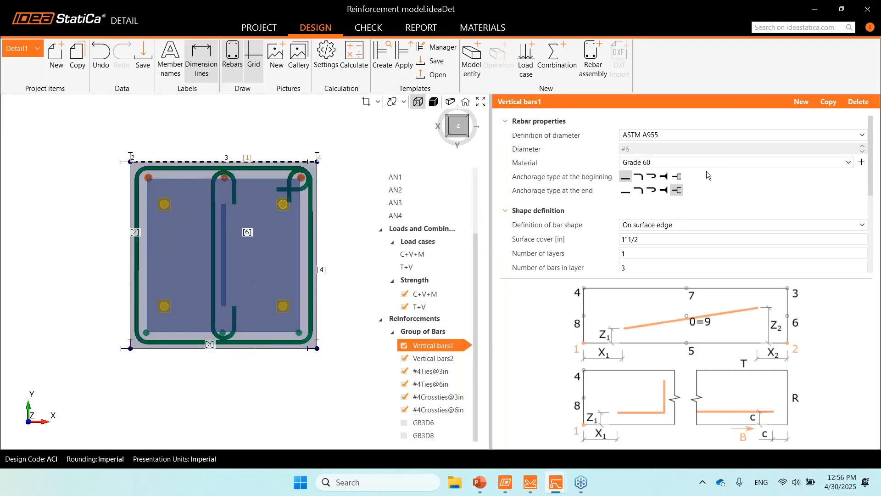
pyautogui.click(671, 231)
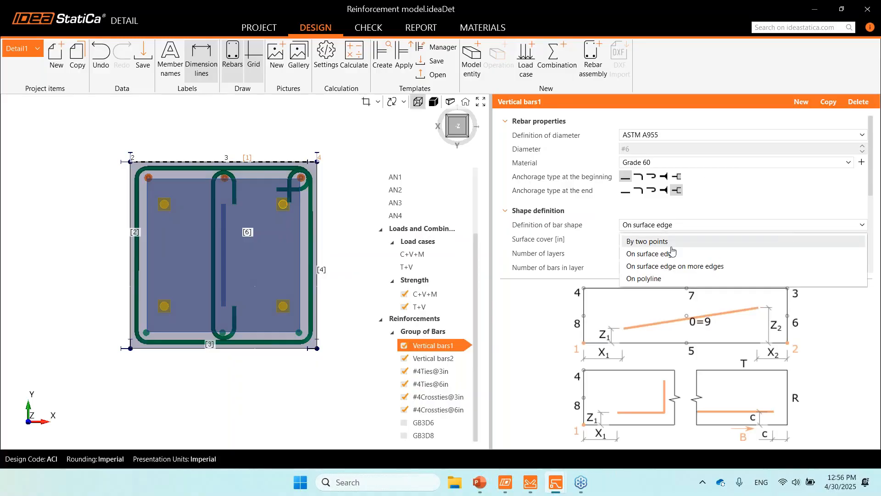